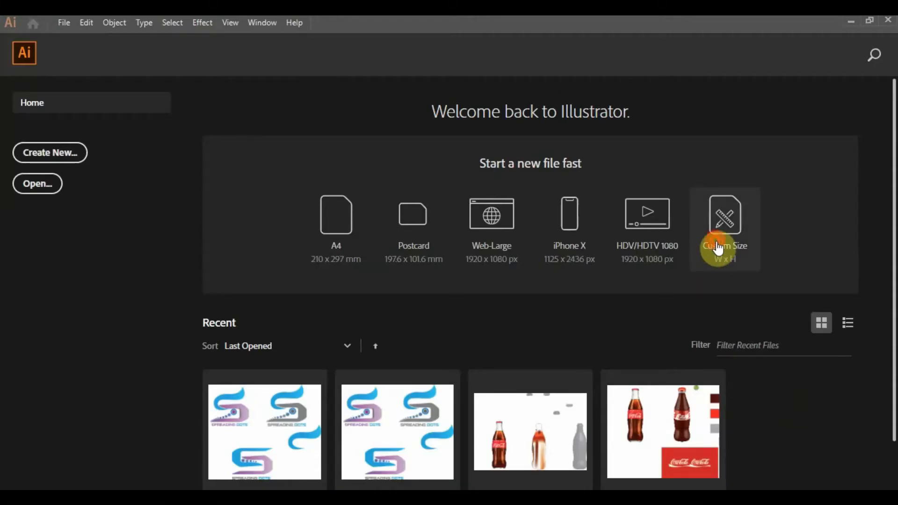
Step: Create a new custom-size document 800 px wide and 800 px high
click(719, 250)
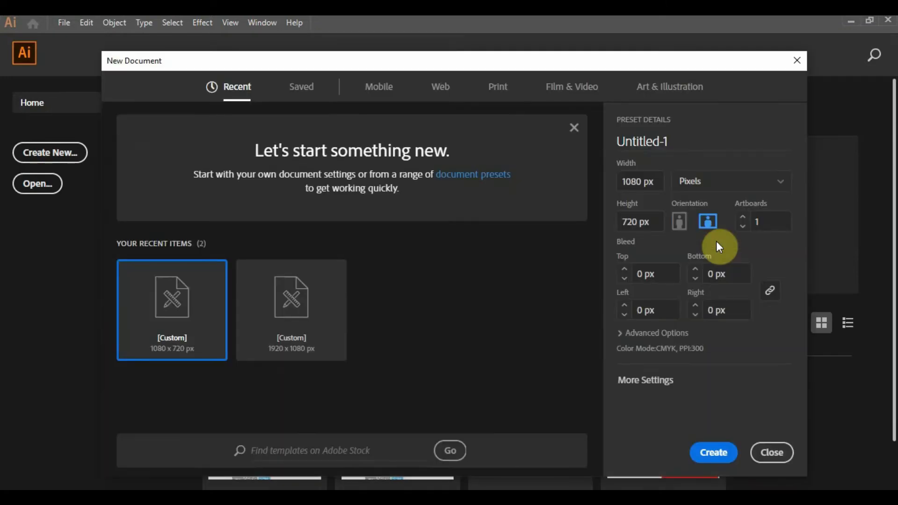
drag(657, 183, 594, 185)
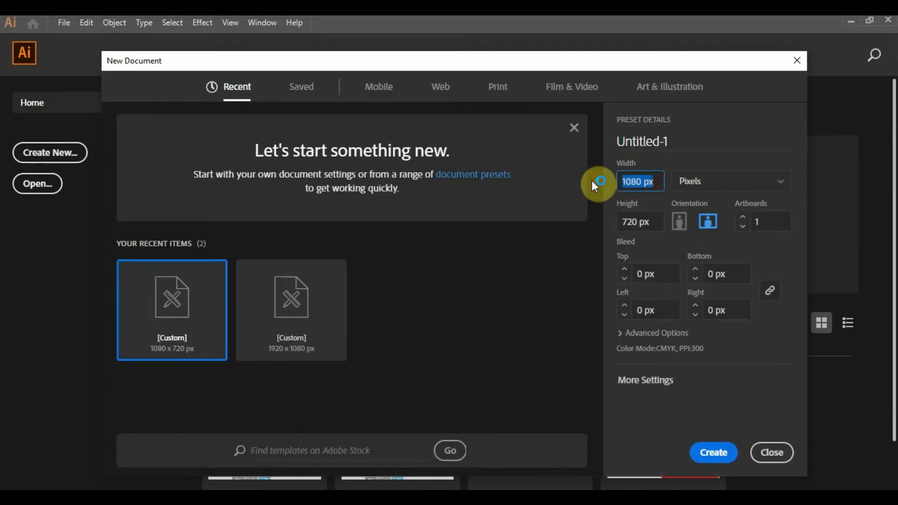
text(800)
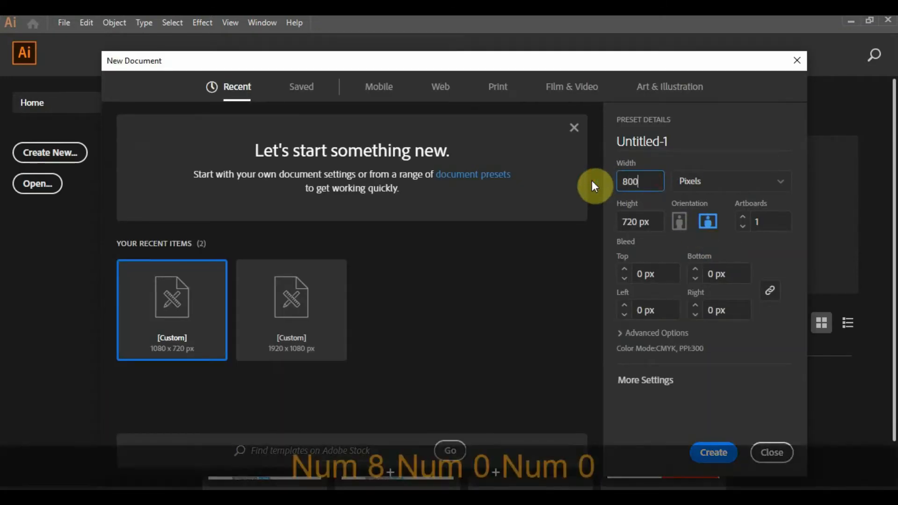
key(Tab)
text(800)
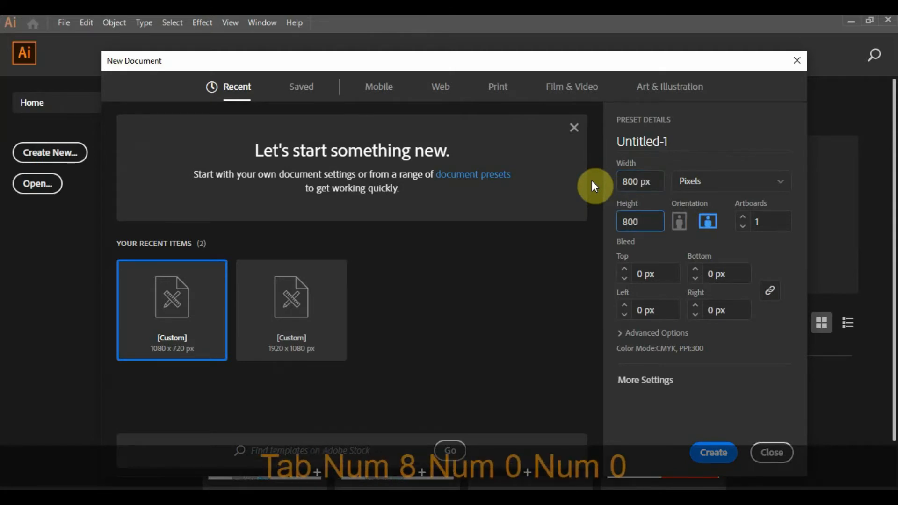
key(Return)
key(alt)
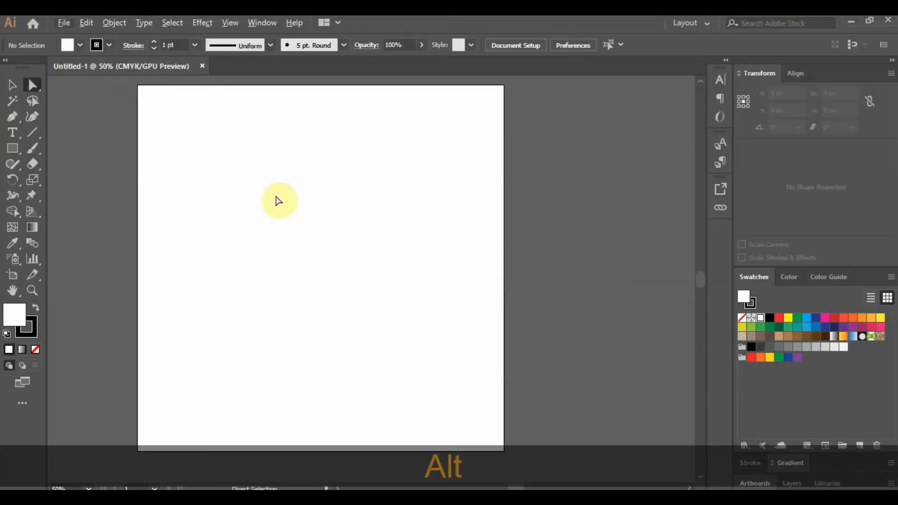
Step: Place the linked jar image images.jpg on the artboard and enlarge it to about 413 px square
click(64, 23)
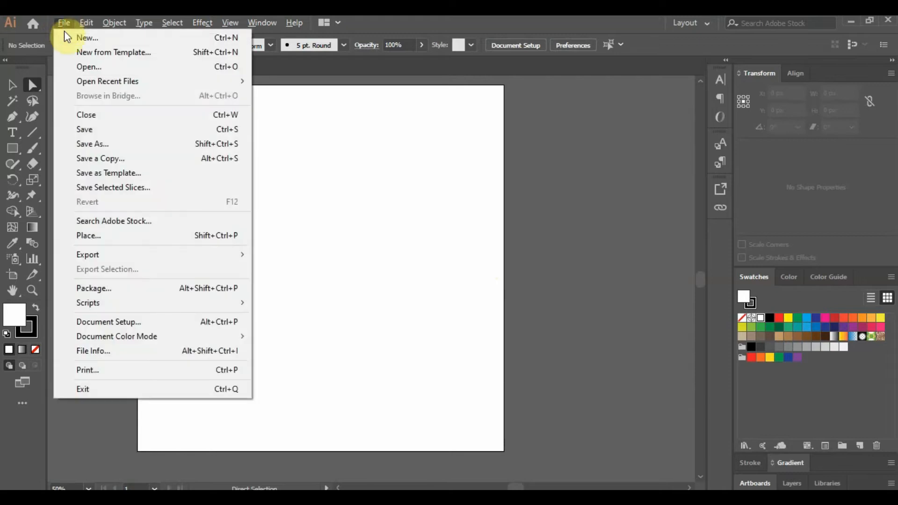
click(90, 237)
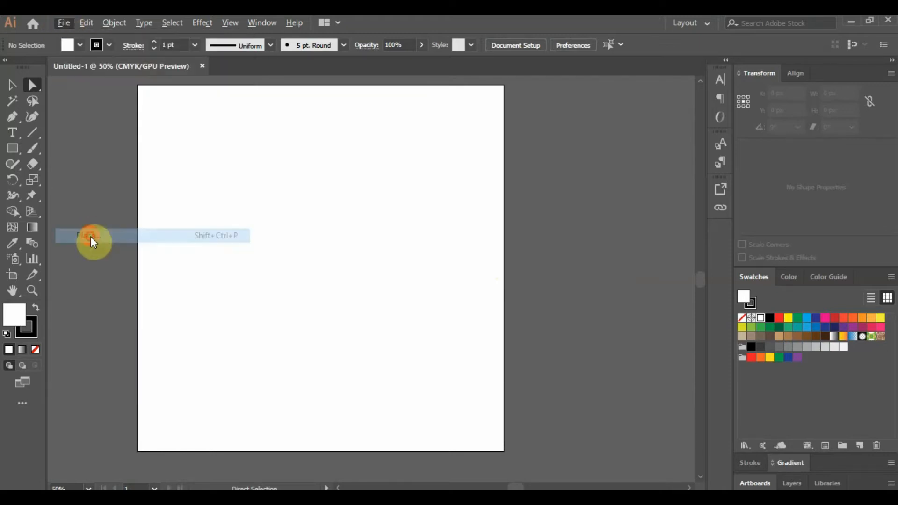
double_click(186, 107)
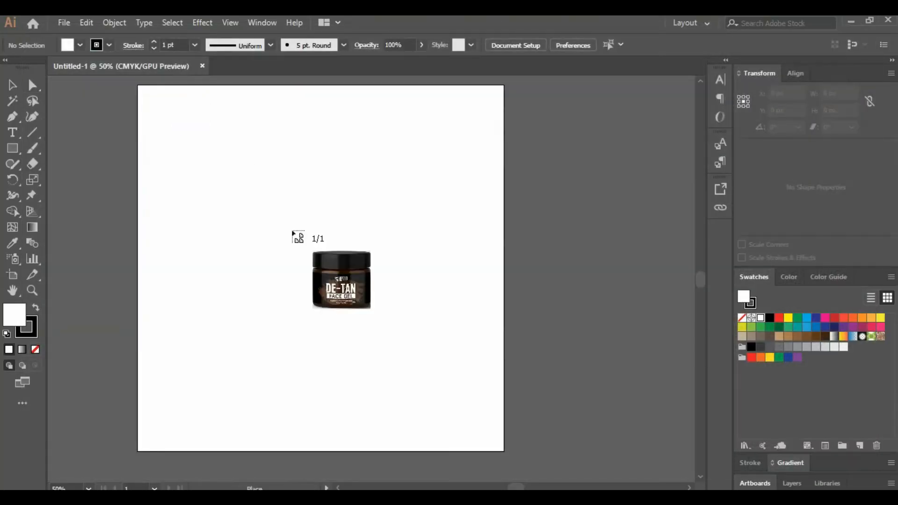
drag(274, 182, 355, 263)
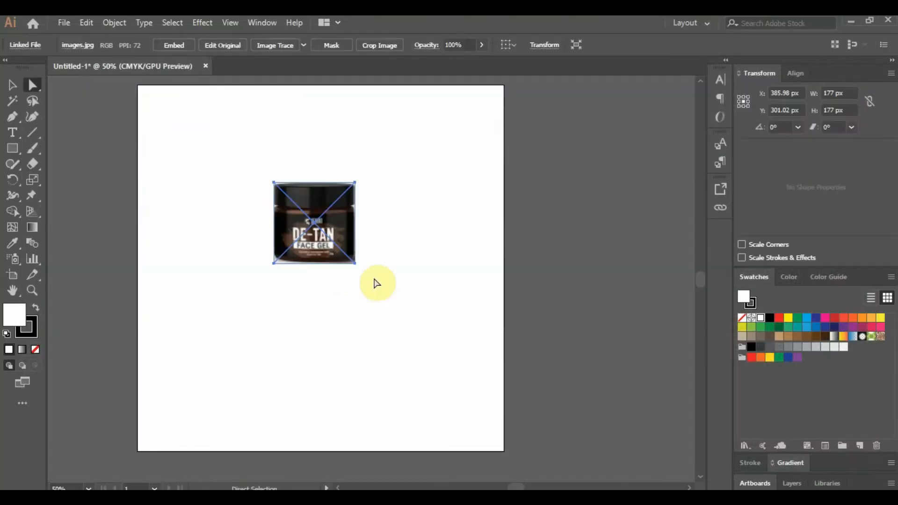
click(12, 85)
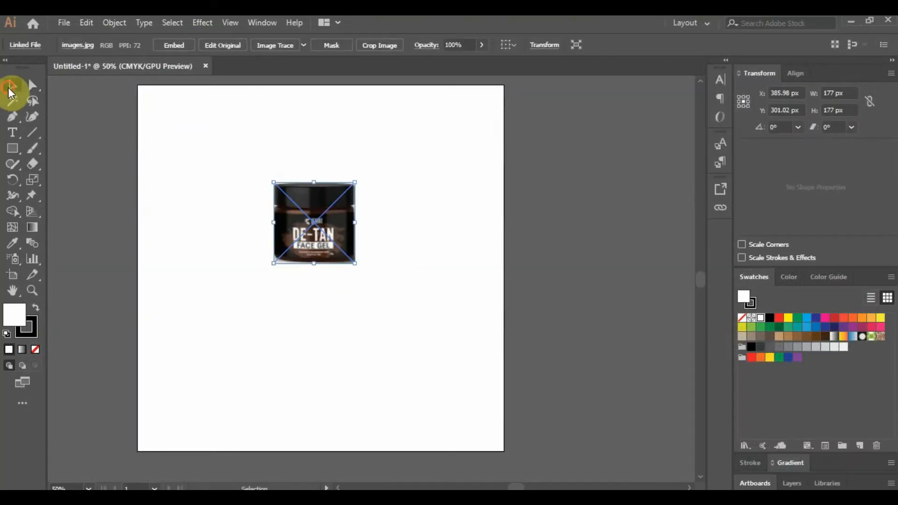
drag(356, 266, 351, 306)
click(568, 315)
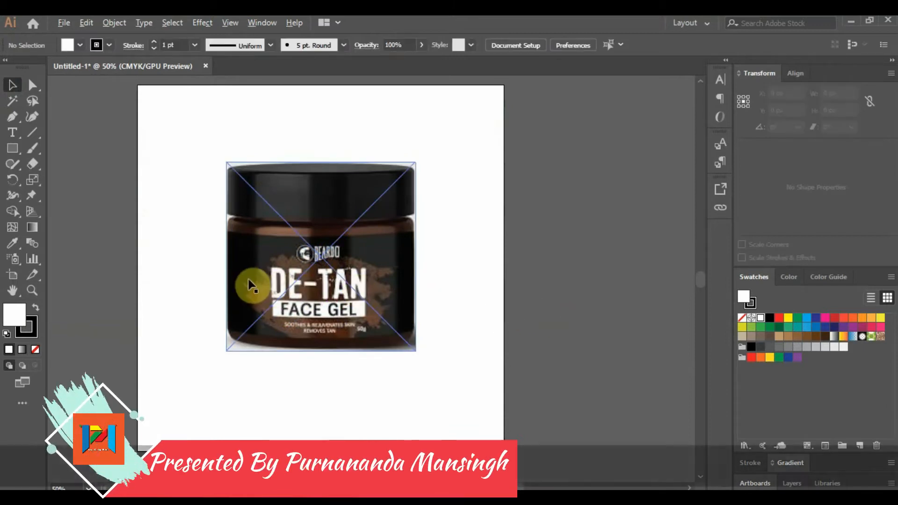
Step: Start a Pen path at the lid's top centre, curving to its upper-left corner and running straight down its left side
scroll(251, 284, up, 1)
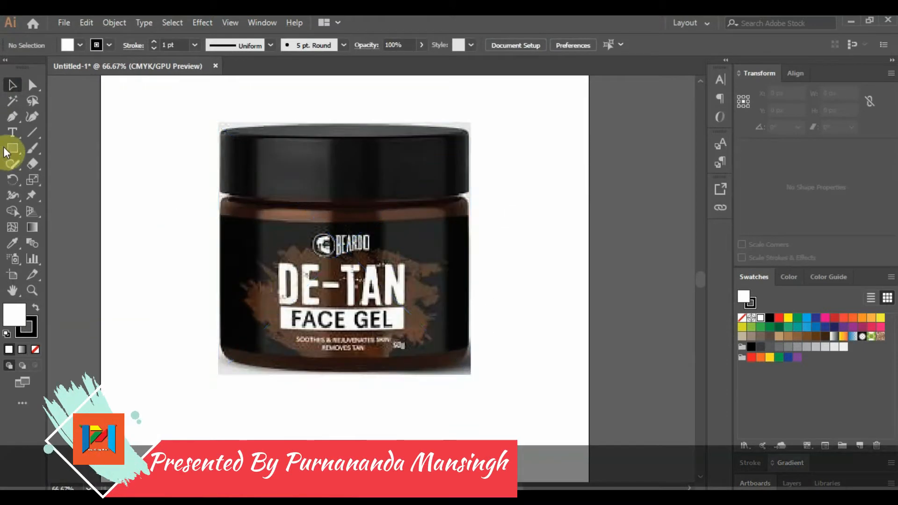
click(13, 116)
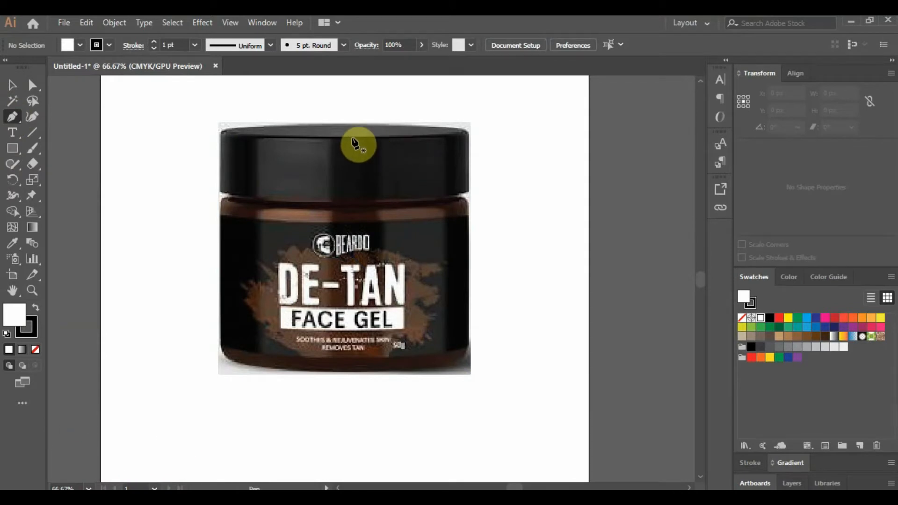
click(345, 140)
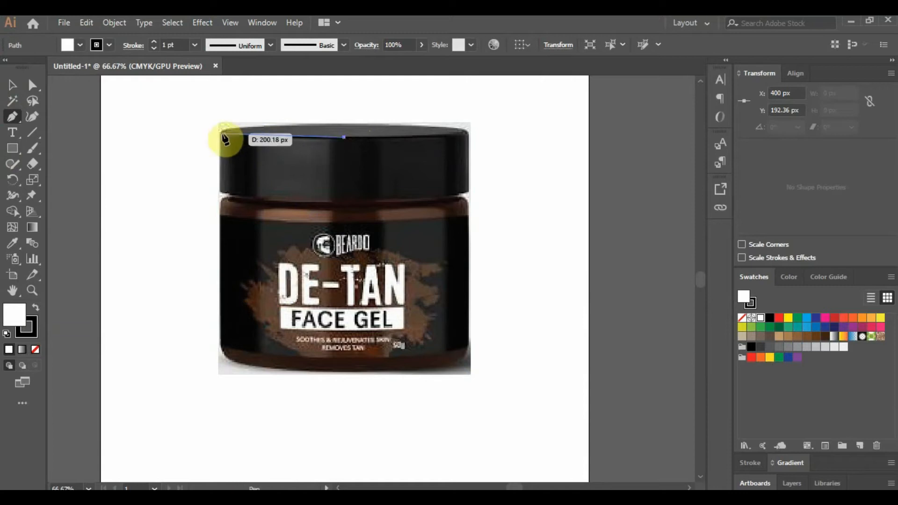
drag(222, 135, 199, 127)
click(219, 133)
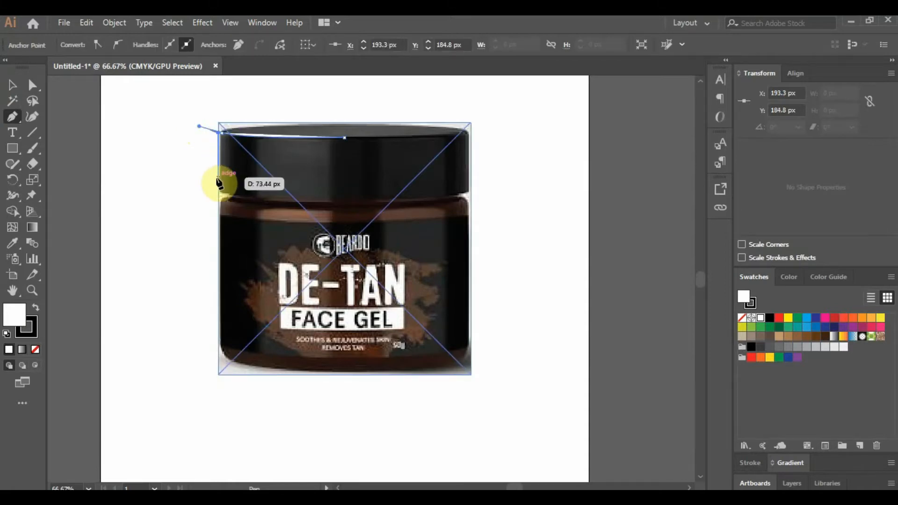
key(shift)
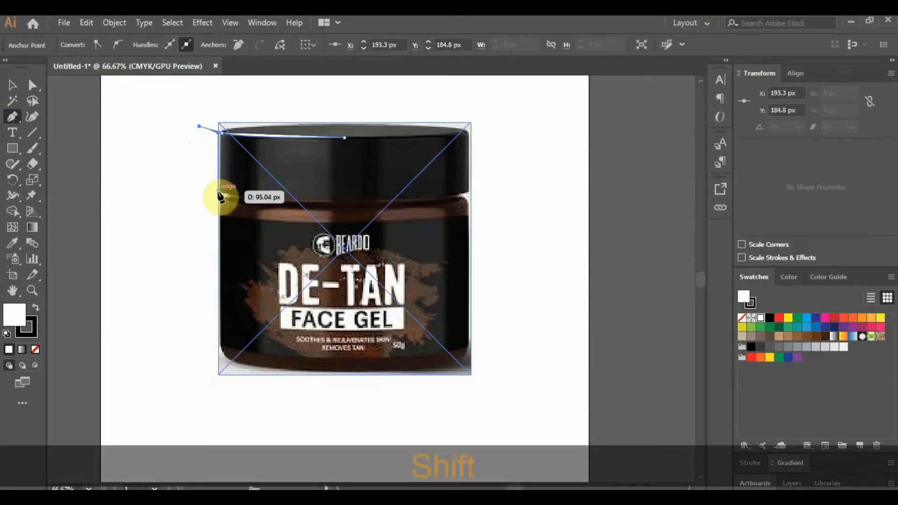
shift+click(218, 195)
Step: Set the lid path's fill to none, keeping its black stroke
scroll(219, 196, up, 1)
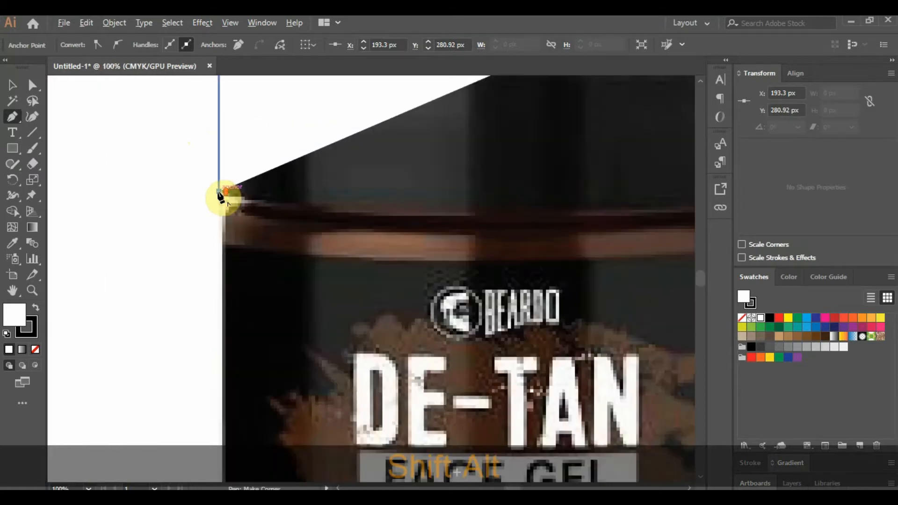
click(35, 349)
click(30, 333)
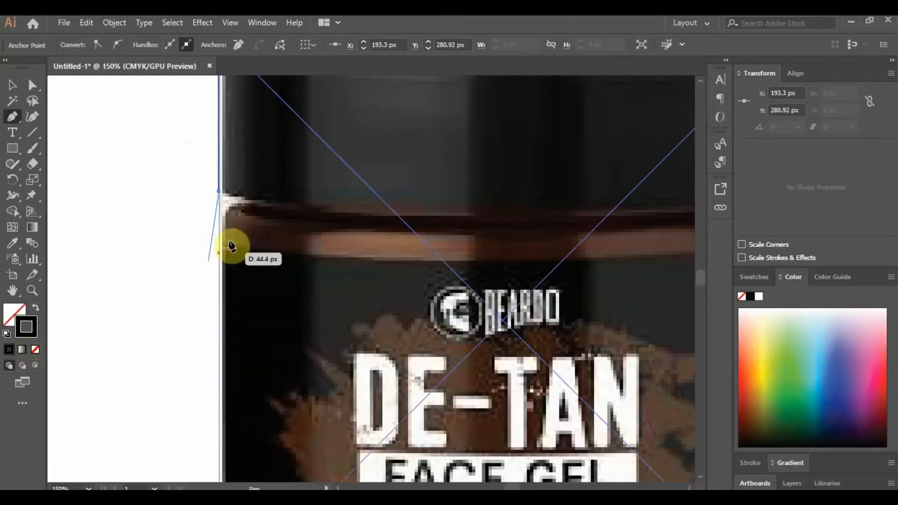
Step: Continue the path around the lid's lower-left corner and along its bottom edge to the centre, and close the left-half outline
drag(244, 198, 255, 198)
key(ctrl+minus)
key(ctrl+minus)
key(ctrl+z)
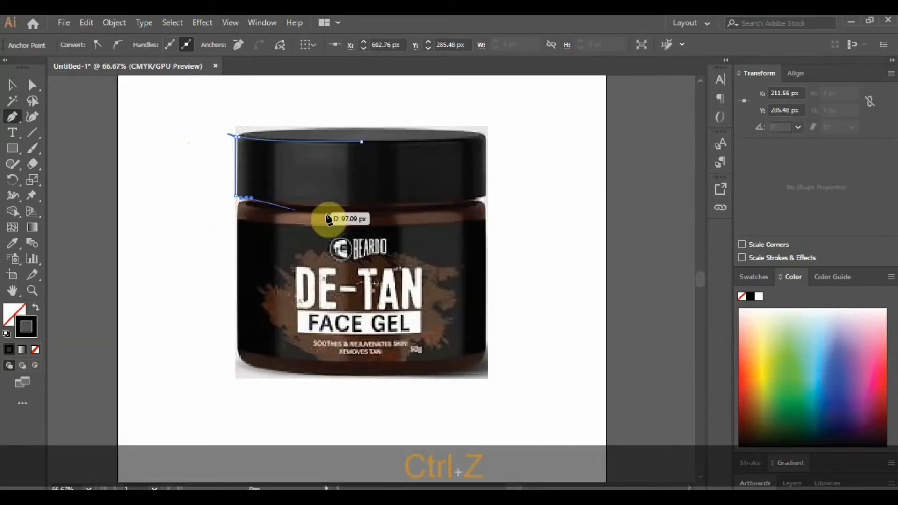
drag(361, 206, 466, 207)
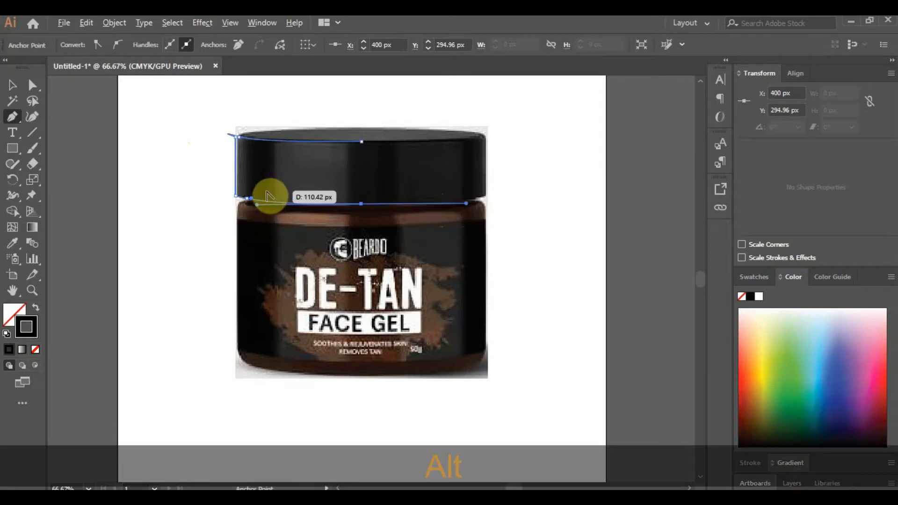
scroll(276, 201, up, 1)
drag(408, 242, 410, 150)
Step: Pull in the spike protruding from the lid outline's upper-left corner so the curve follows the lid edge
click(12, 84)
mouse_move(238, 168)
mouse_down()
mouse_move(170, 136)
mouse_move(228, 166)
mouse_up()
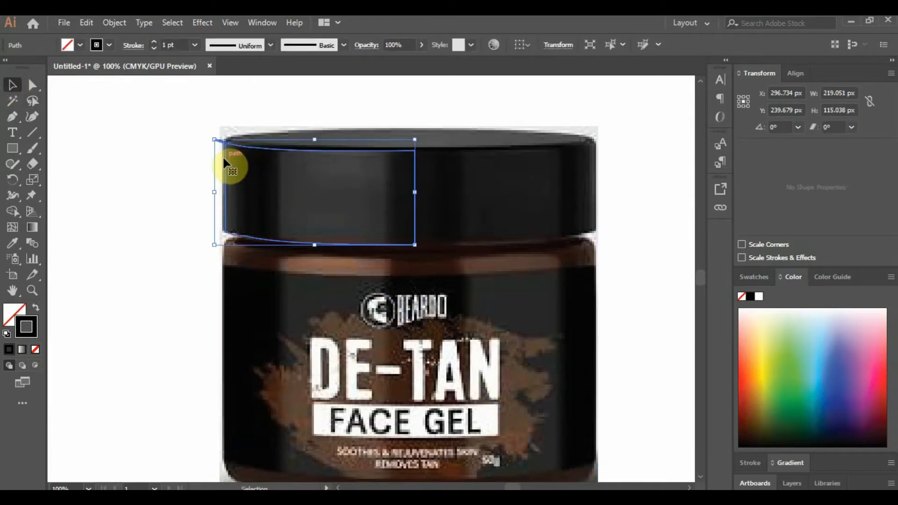
scroll(210, 140, up, 3)
scroll(274, 150, up, 2)
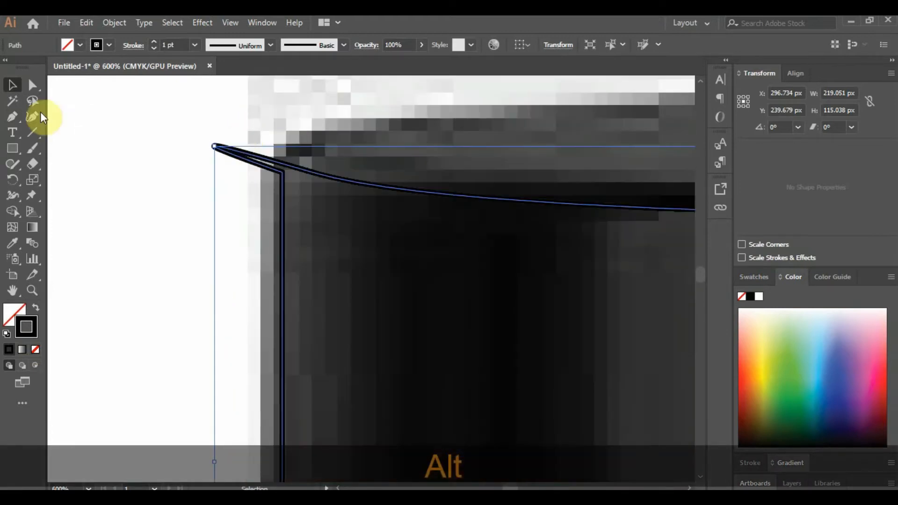
click(32, 85)
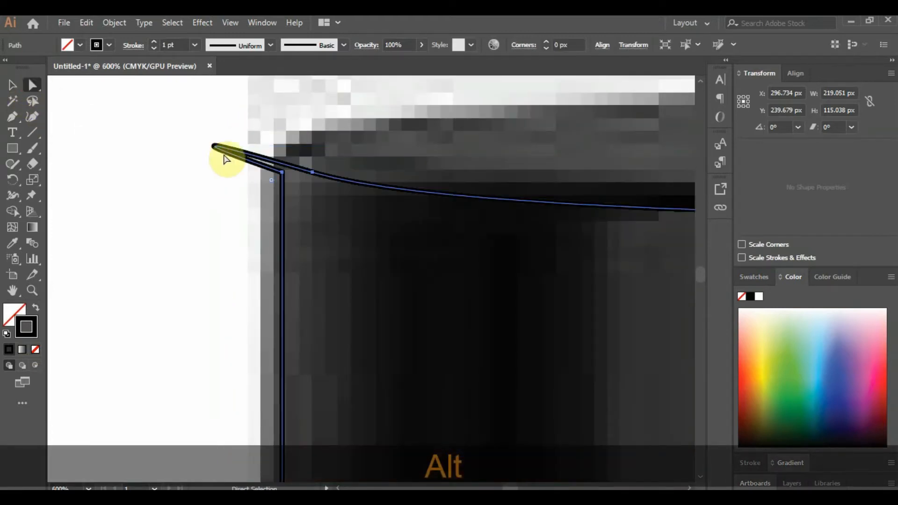
click(282, 173)
drag(110, 114, 277, 166)
scroll(146, 162, down, 5)
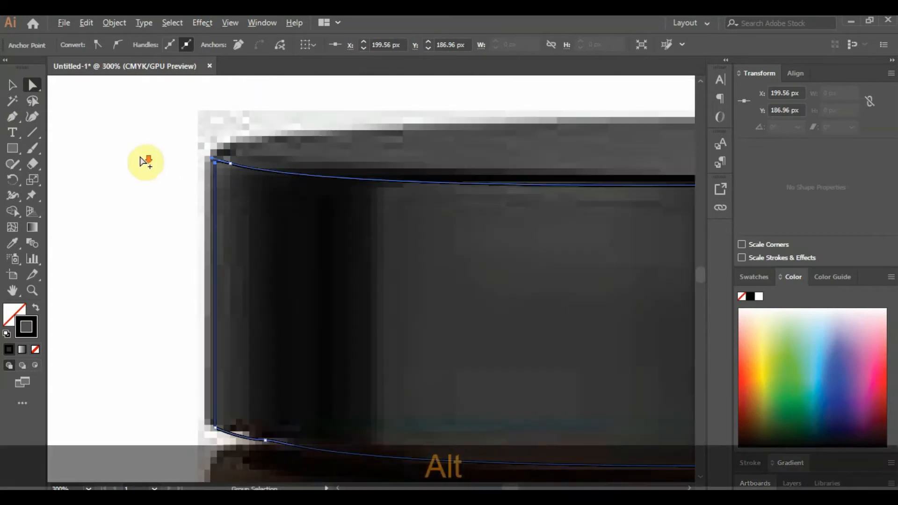
Step: Shorten the curve handle at the lid outline's upper-left corner and nudge the corner anchor to about X 199.56 px, Y 185.79 px
scroll(164, 160, up, 5)
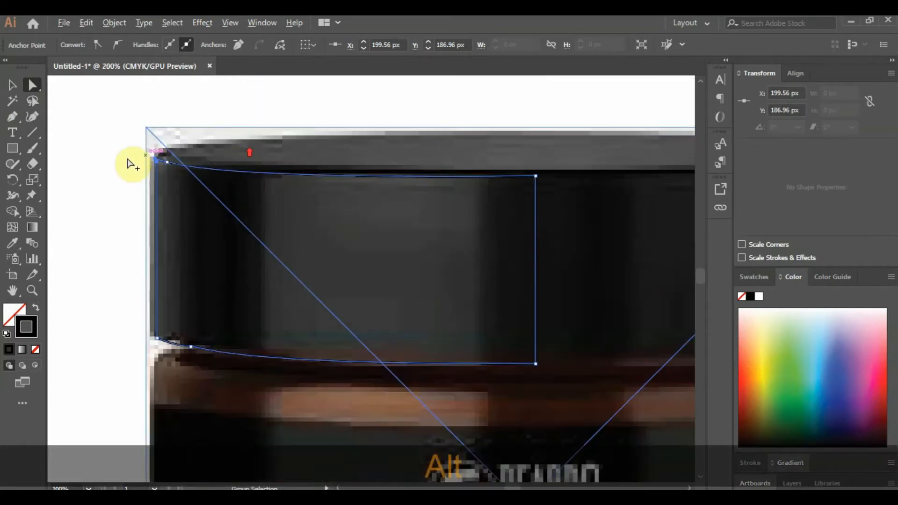
scroll(239, 173, up, 2)
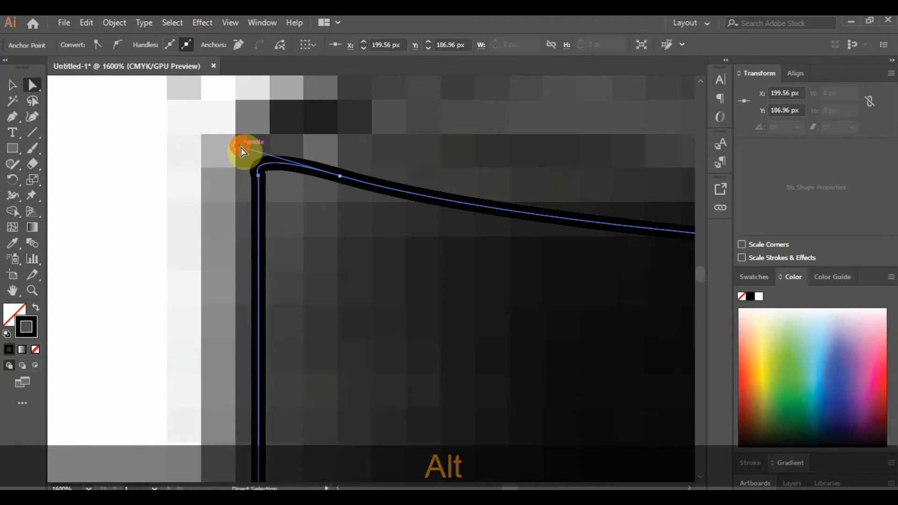
drag(240, 148, 276, 159)
click(259, 176)
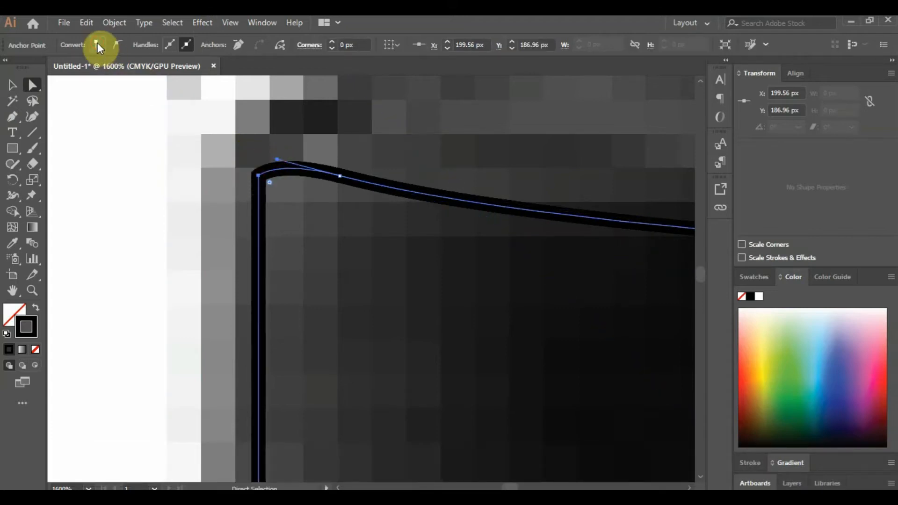
click(259, 174)
drag(258, 178, 278, 165)
alt+scroll(173, 161, down, 6)
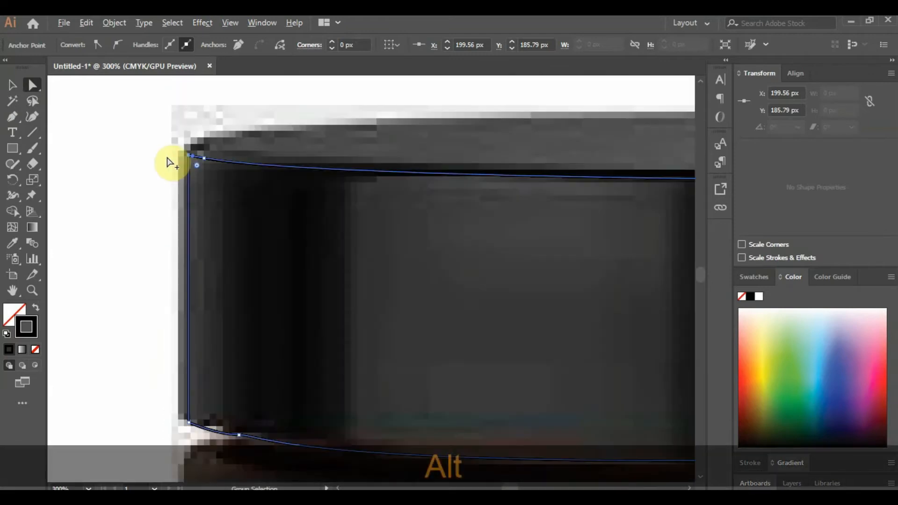
alt+scroll(170, 162, down, 1)
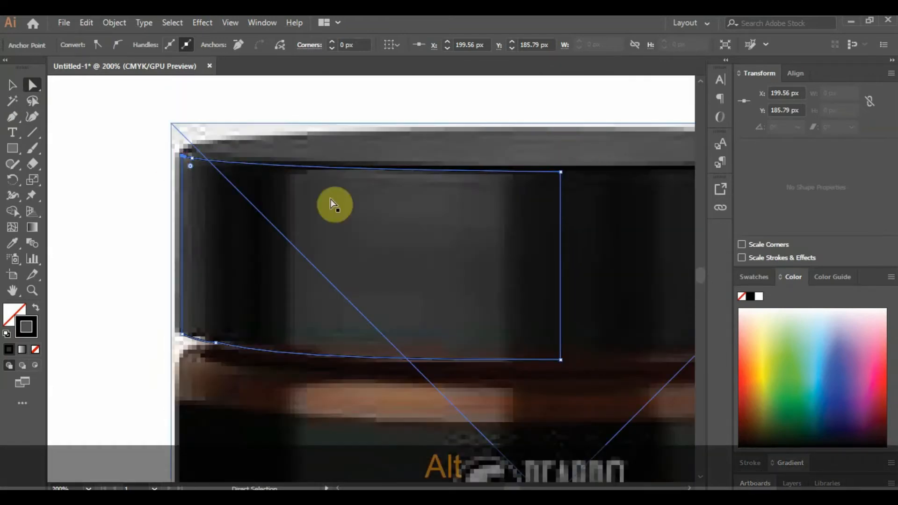
Step: Remove the extra anchor point near the lower-left corner of the lid outline to smooth its bottom curve
alt+scroll(217, 352, up, 3)
scroll(212, 348, up, 2)
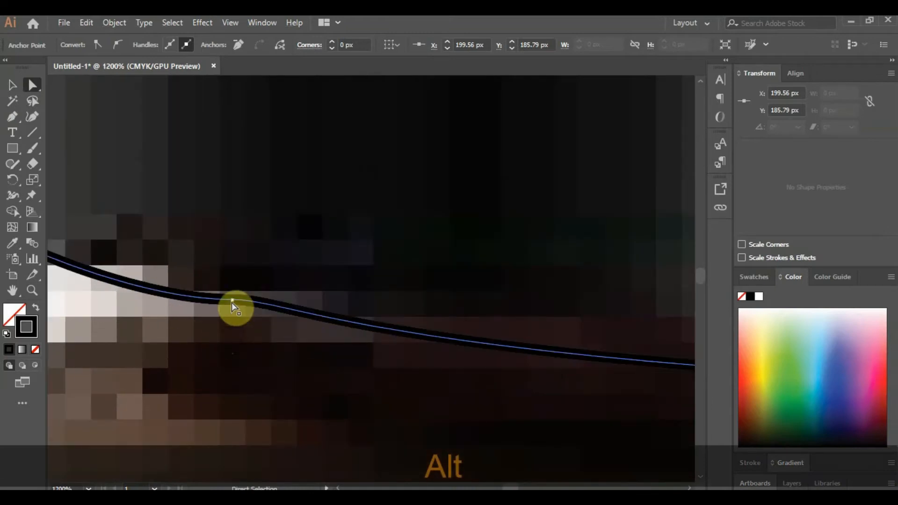
click(231, 302)
scroll(248, 303, down, 1)
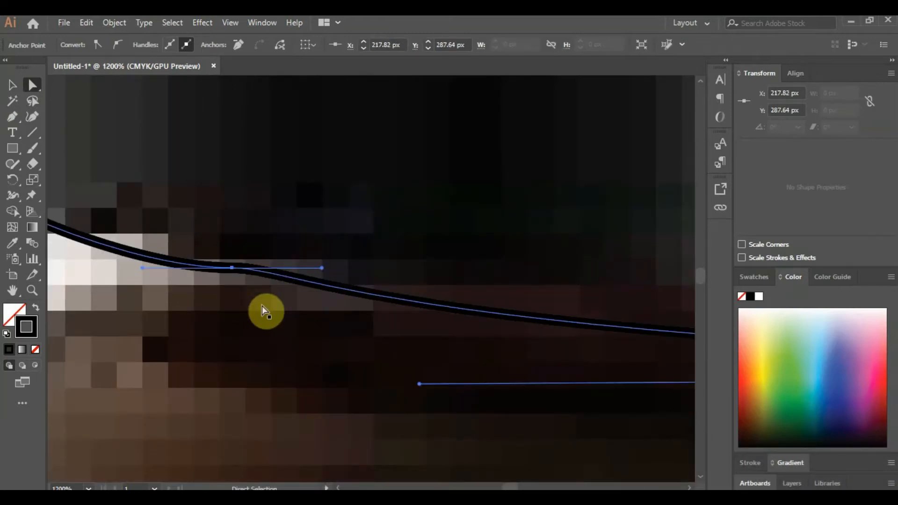
alt+scroll(264, 310, down, 3)
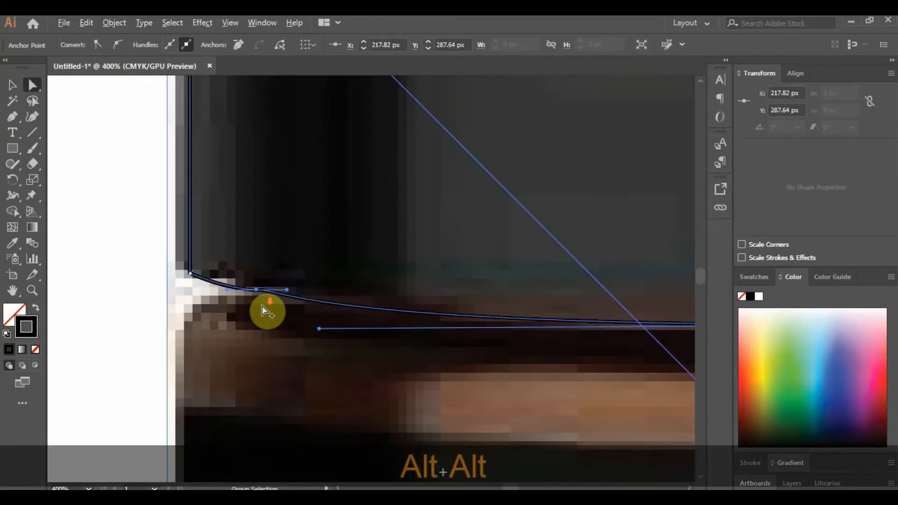
scroll(262, 305, down, 1)
click(238, 45)
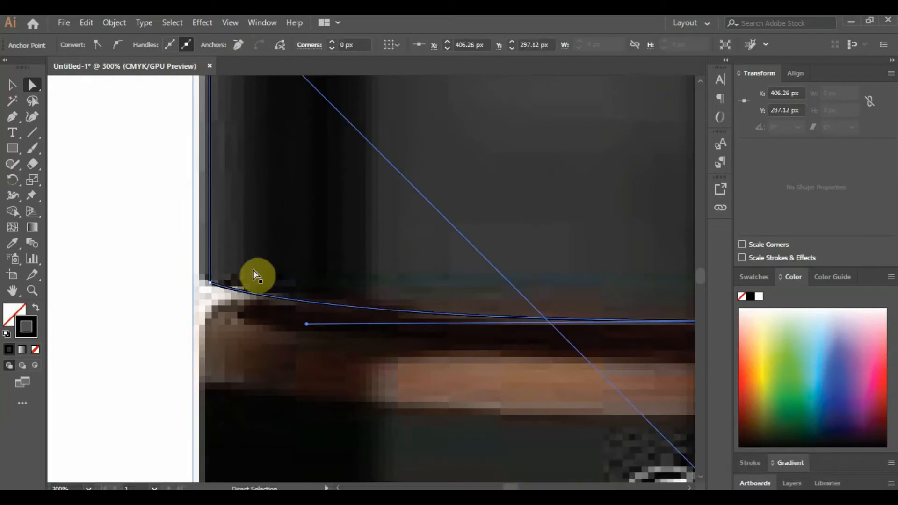
alt+scroll(157, 240, down, 2)
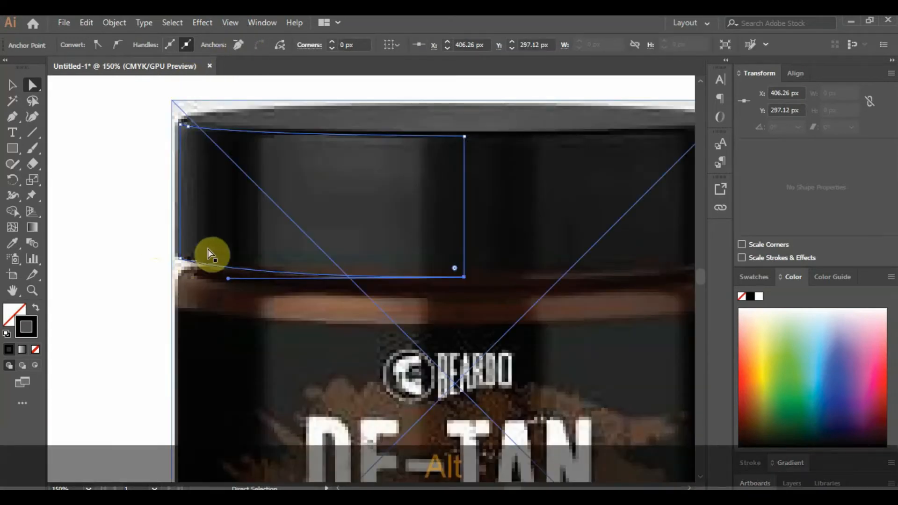
click(13, 85)
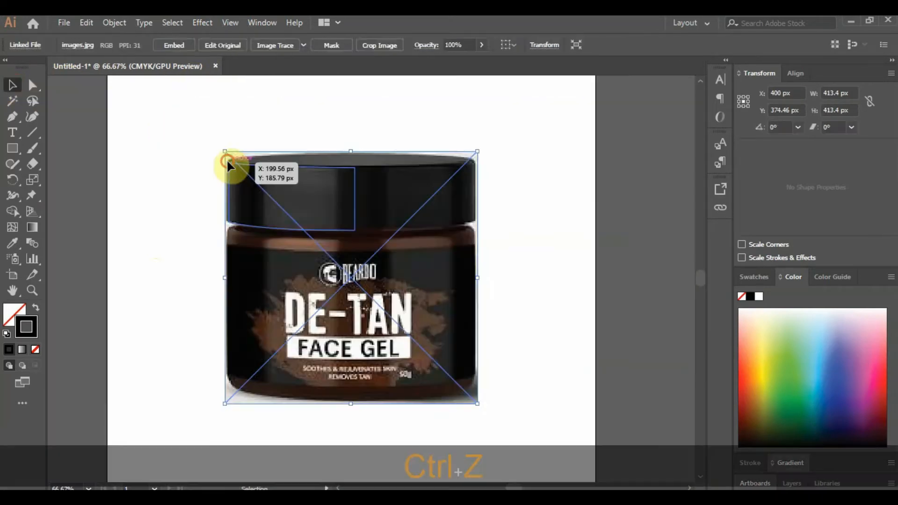
Step: Move the finished lid outline about 260 px to the left, clear of the jar photo, and deselect it
click(227, 161)
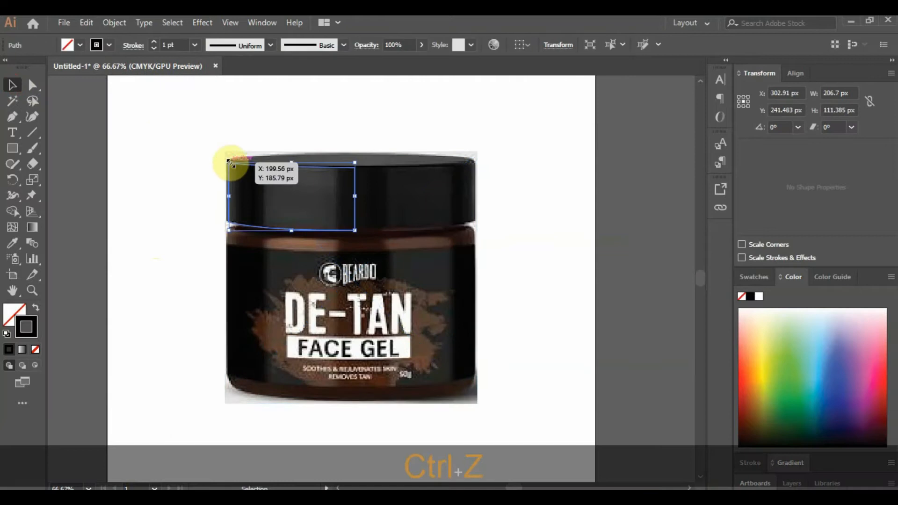
drag(231, 178, 73, 167)
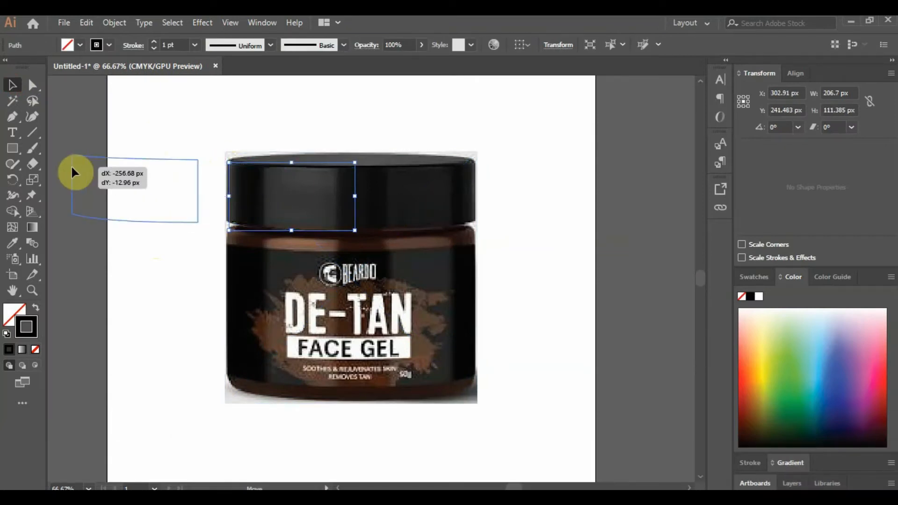
click(578, 273)
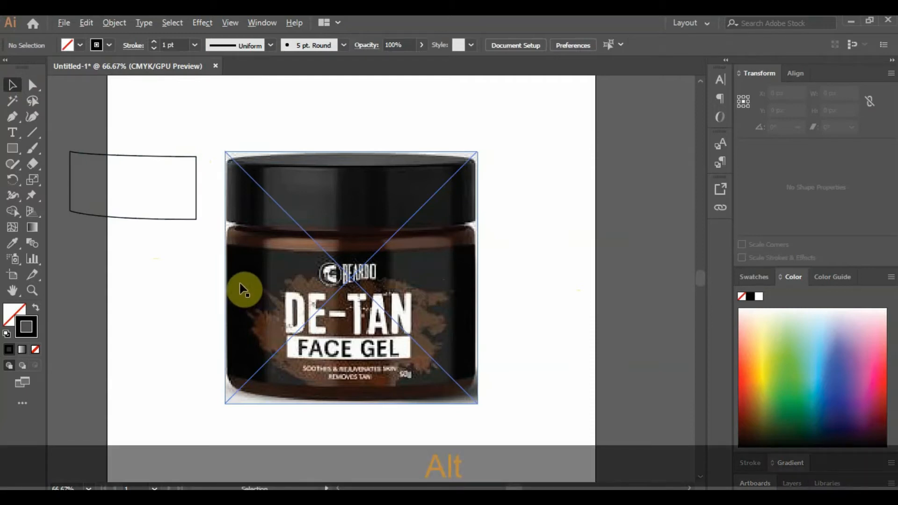
Step: Start a Pen path for the jar's neck at about X 215, Y 216 px, running straight down to Y 285 px with a small inward notch to X 224.52, Y 289.32 px
click(13, 117)
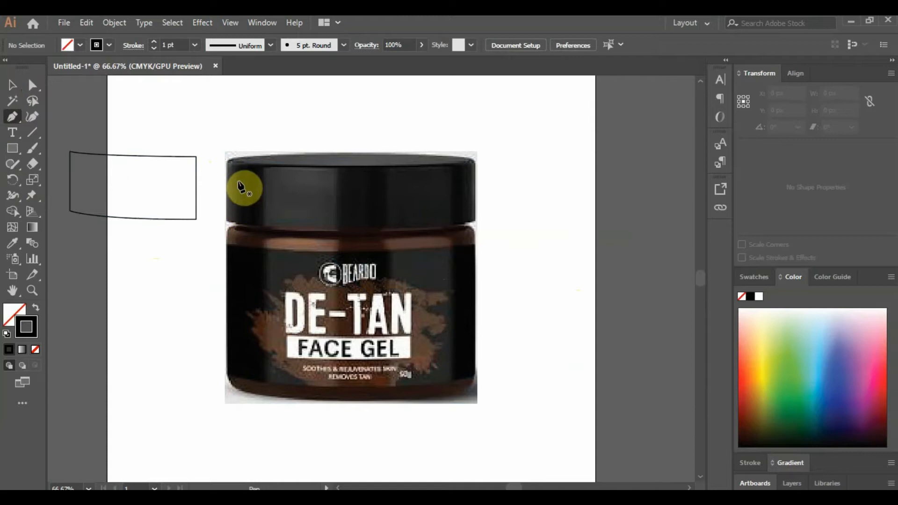
click(239, 181)
shift+click(238, 221)
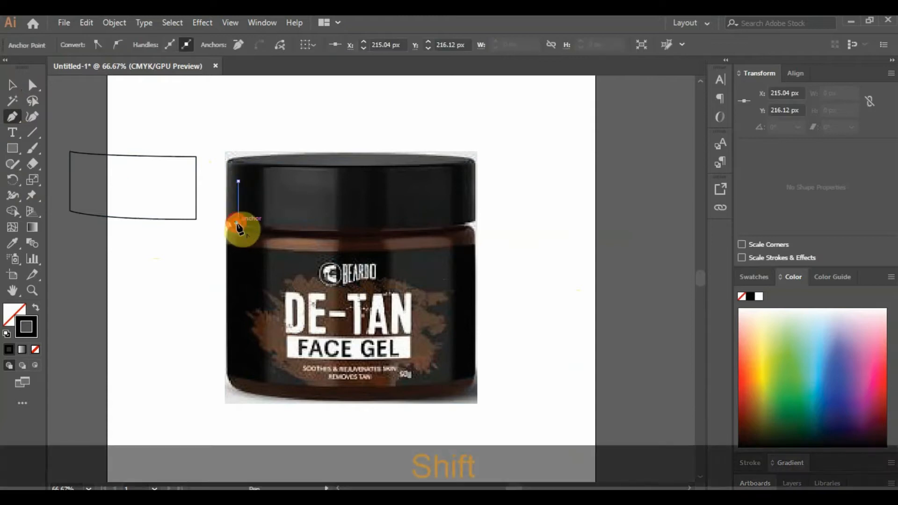
scroll(239, 229, up, 4)
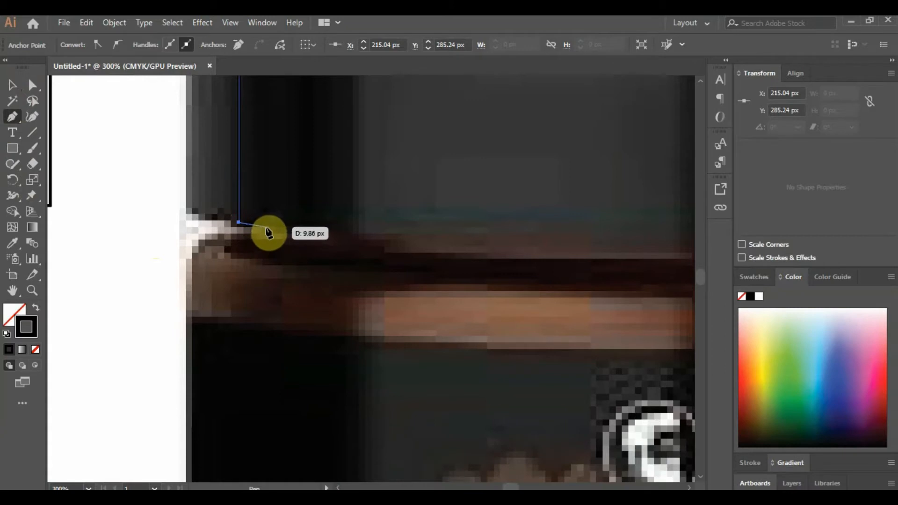
click(265, 223)
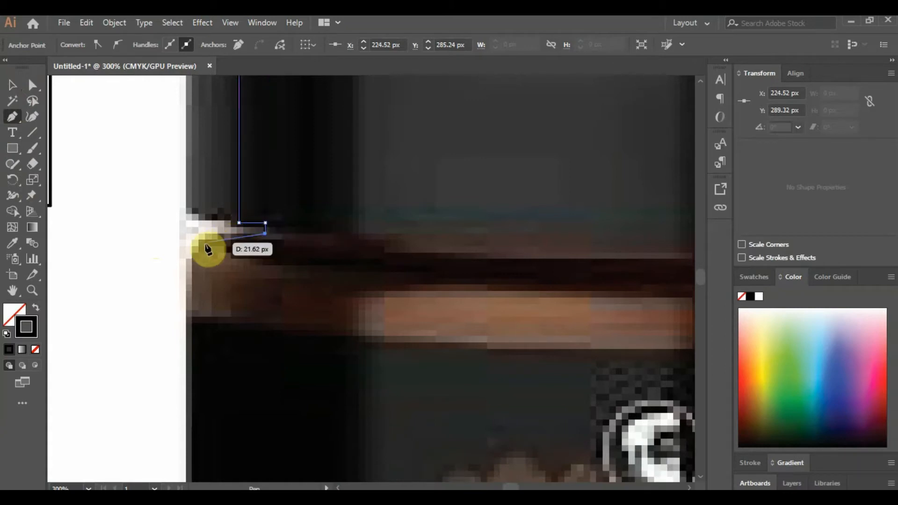
Step: Curve the path around the jar's left shoulder and run it straight down the side to about X 197.88, Y 537.48 px
drag(192, 257, 192, 286)
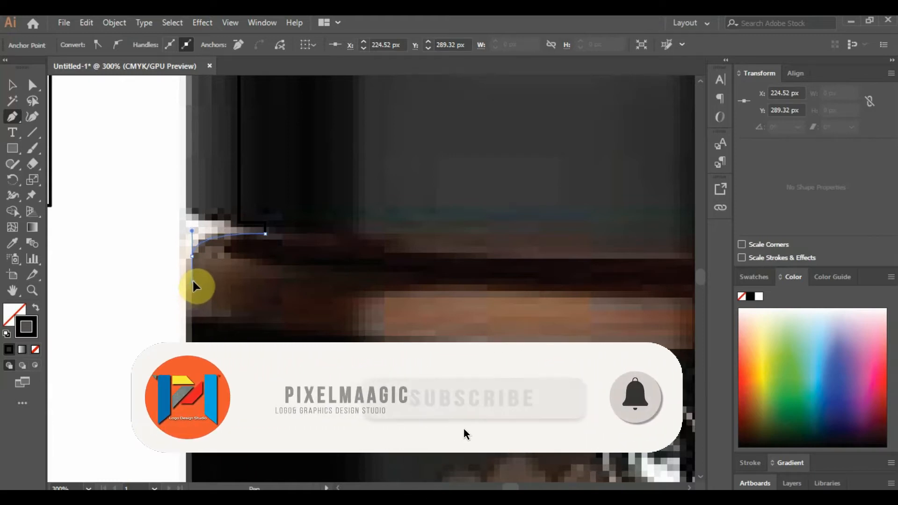
drag(192, 279, 194, 283)
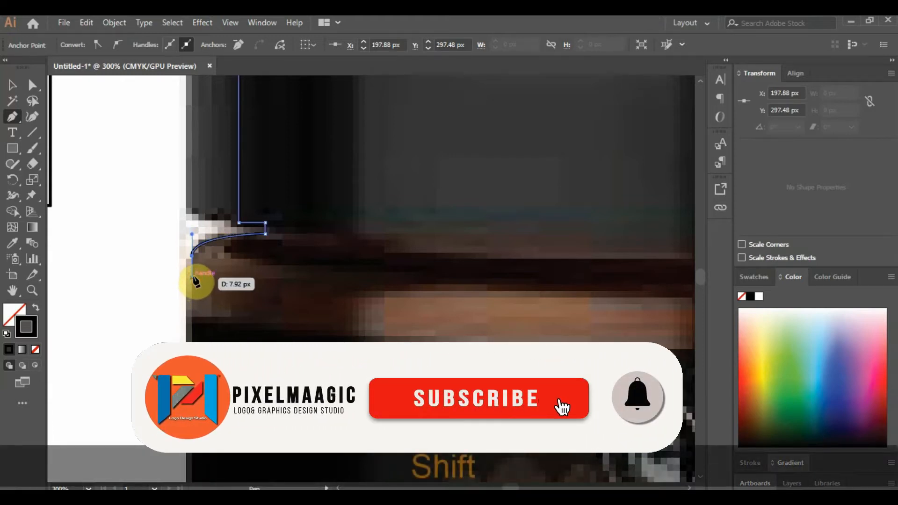
scroll(195, 281, down, 6)
scroll(196, 282, down, 10)
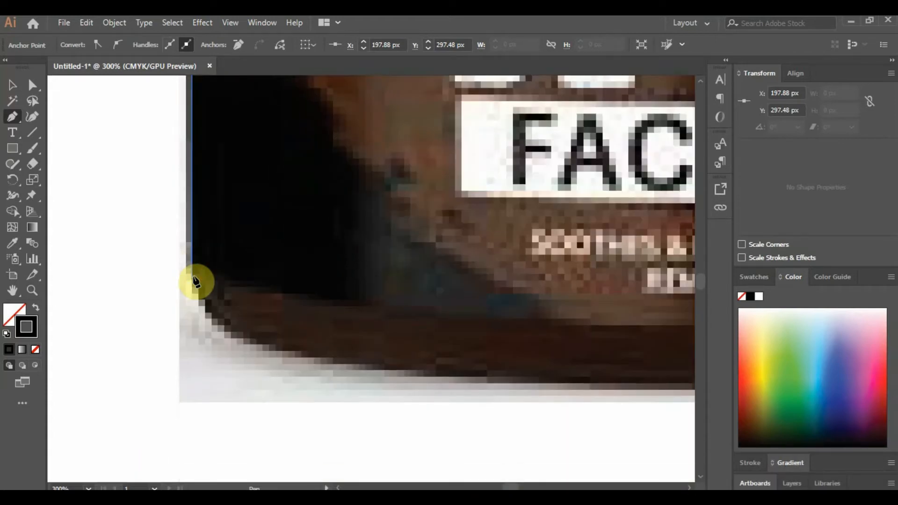
drag(195, 281, 196, 289)
key(shift)
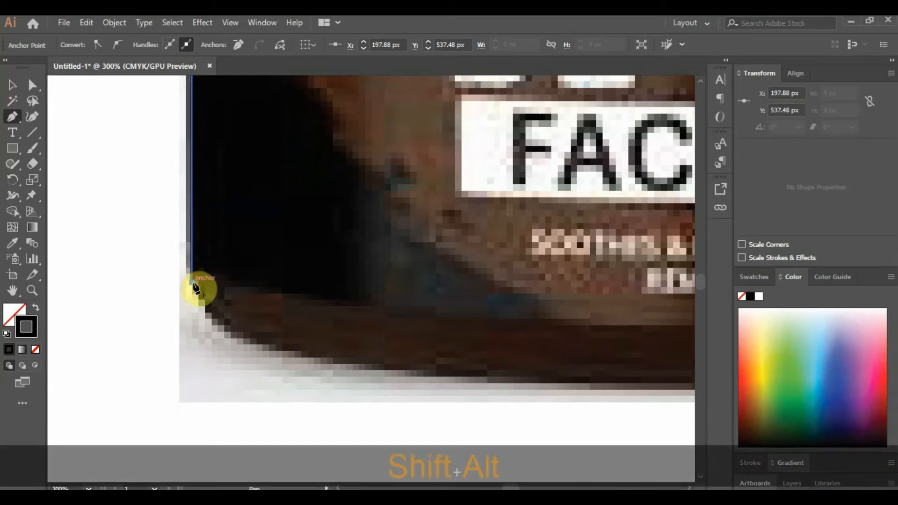
Step: Curve the path along the jar's base to its bottom centre at about X 400, Y 575.4 px, and remove that anchor's outgoing handle
scroll(196, 286, down, 4)
scroll(195, 287, up, 2)
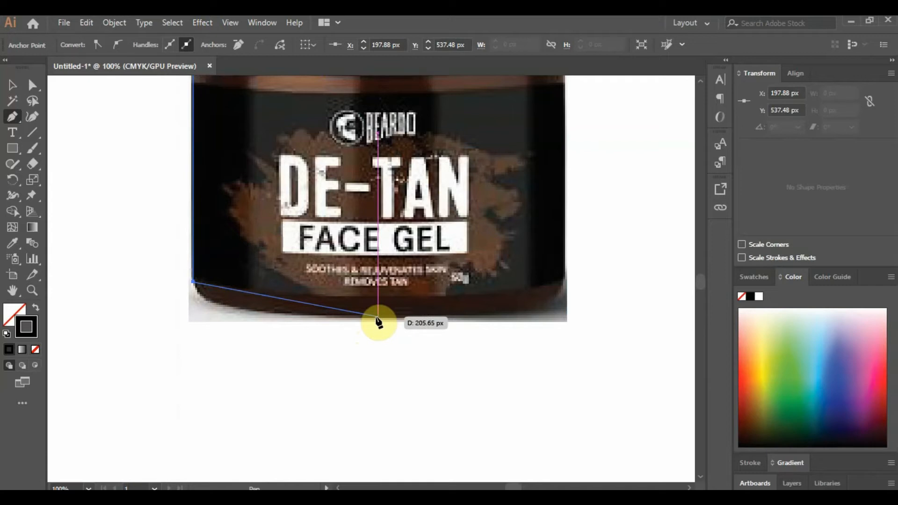
click(378, 319)
drag(377, 318, 580, 314)
key(shift)
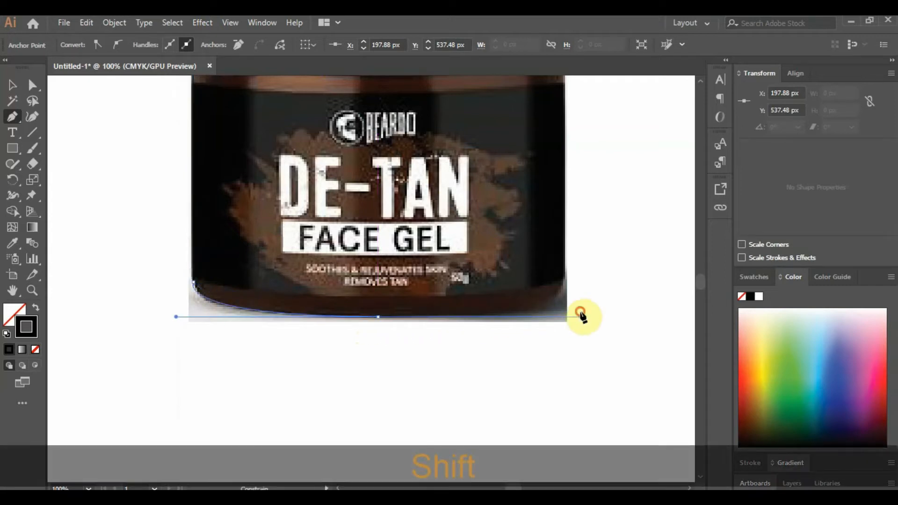
click(378, 319)
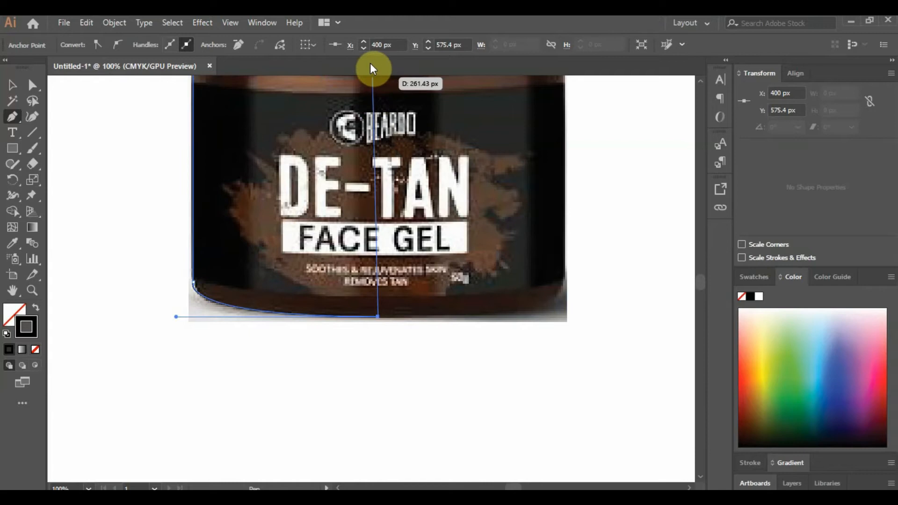
Step: Run the path straight up the jar's centre line to the height of its starting point and close the left-half body outline
scroll(372, 68, up, 2)
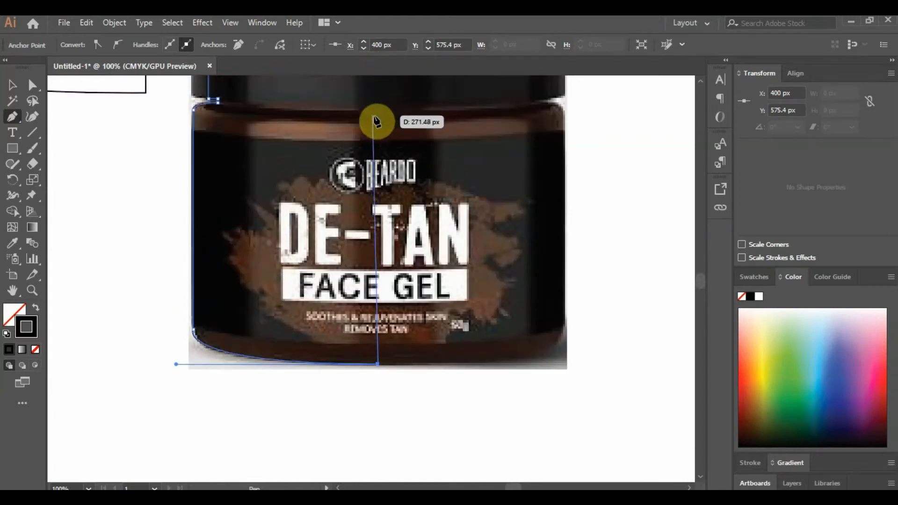
key(shift)
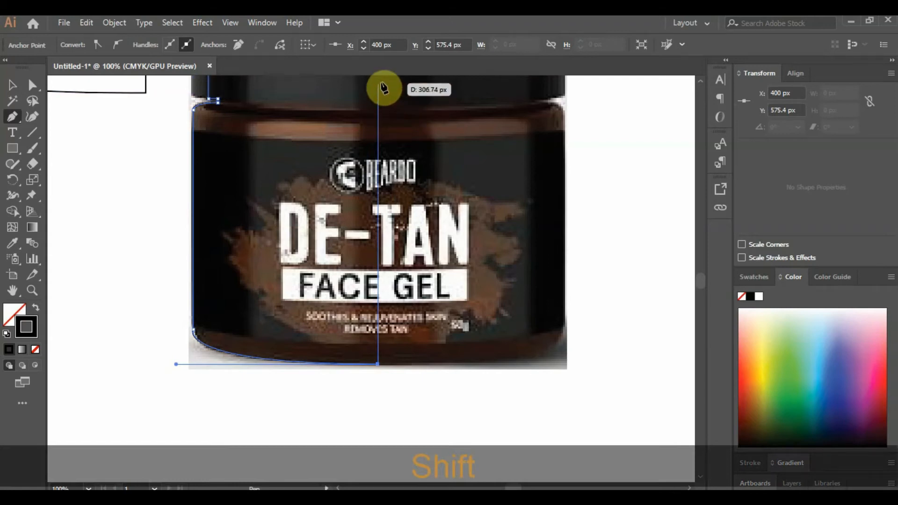
scroll(380, 72, up, 2)
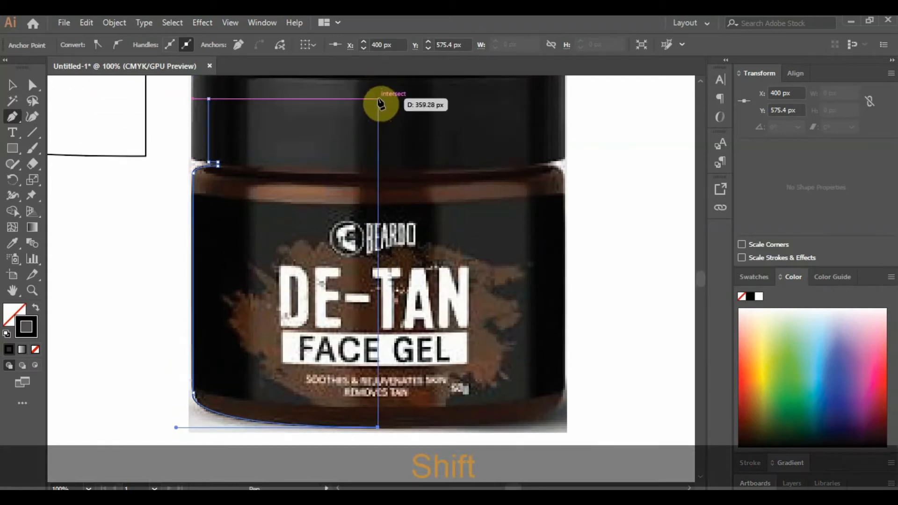
click(379, 99)
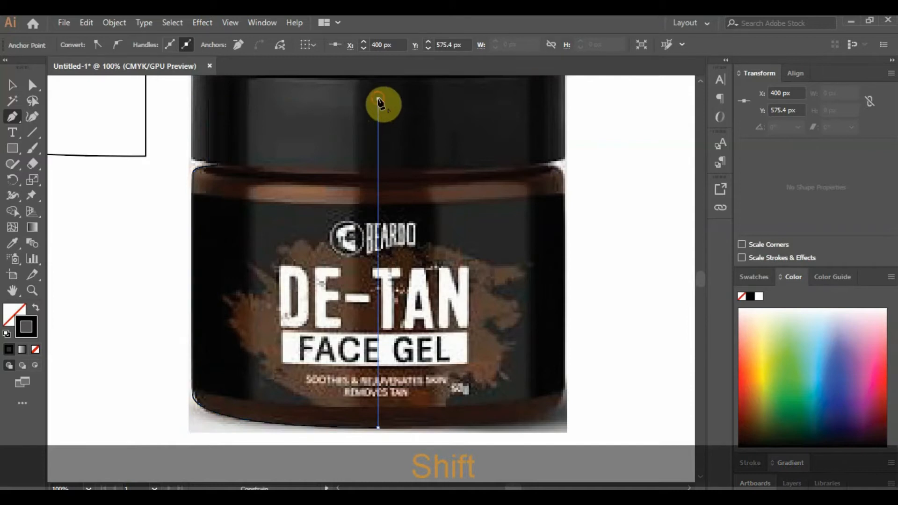
click(209, 100)
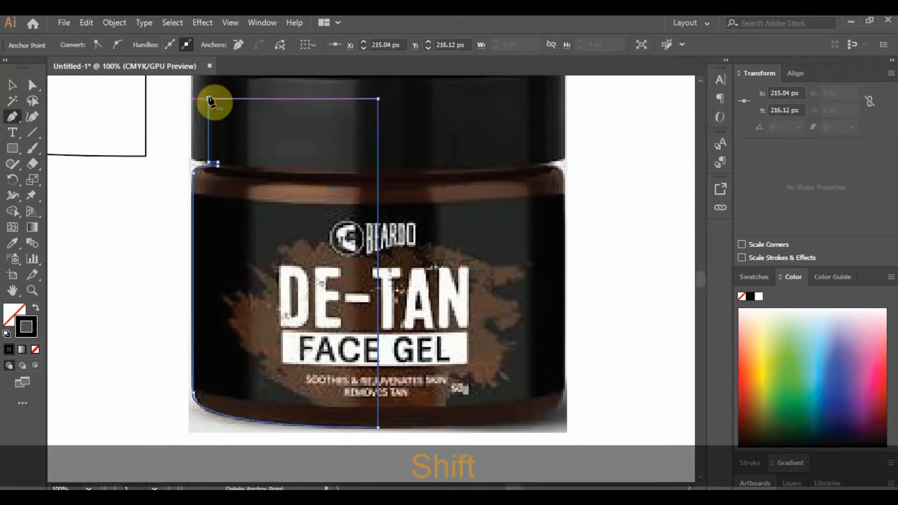
Step: Move the closed half-body outline off the photo to its left, below the lid outline, and clear the selection
click(10, 85)
shift+click(446, 159)
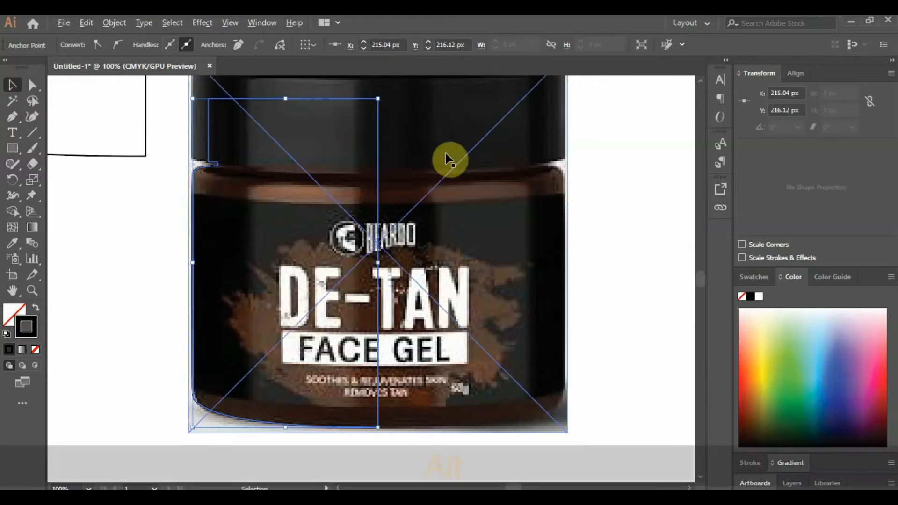
scroll(445, 155, down, 2)
click(338, 161)
drag(337, 161, 209, 204)
click(331, 292)
click(384, 361)
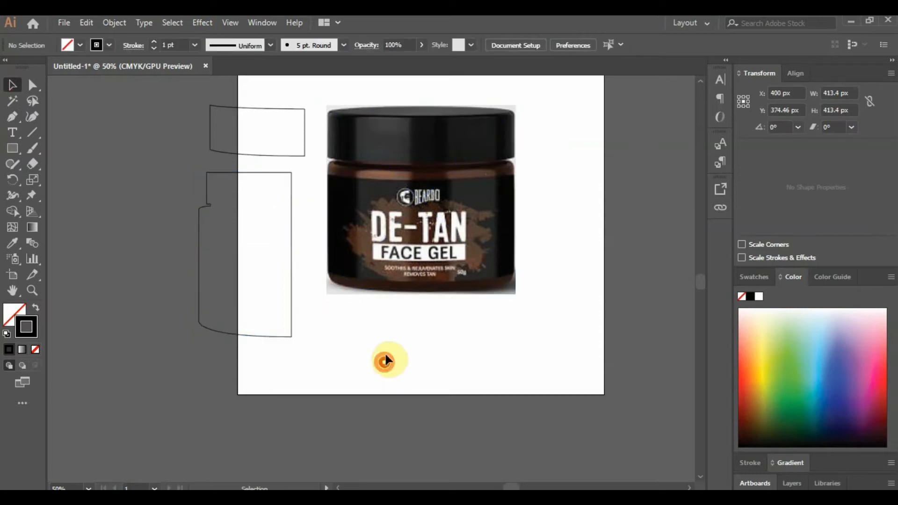
Step: Move the jar photo off the artboard to the right and place the half-body outline in the middle of the artboard
click(341, 258)
scroll(338, 257, down, 2)
drag(338, 258, 579, 272)
drag(269, 261, 355, 252)
click(497, 290)
scroll(403, 229, up, 2)
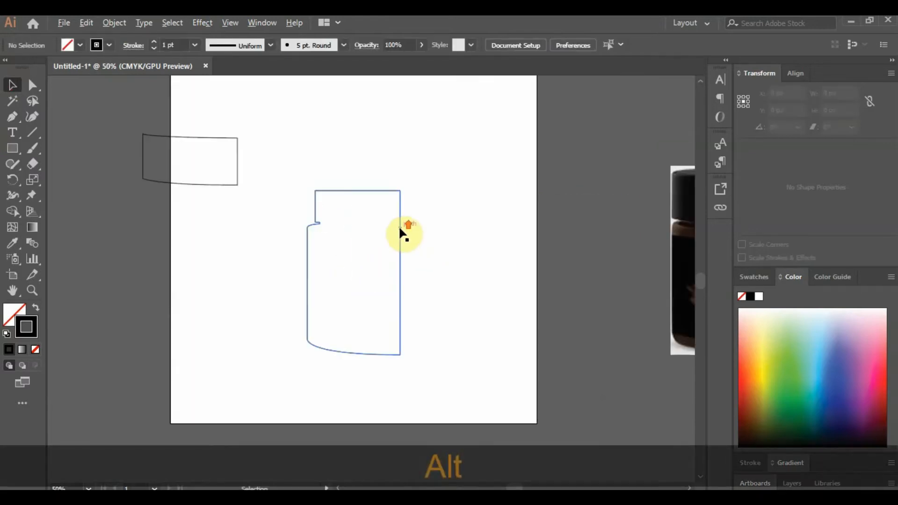
Step: Give the half-body outline a mid-gray fill and no stroke
click(340, 192)
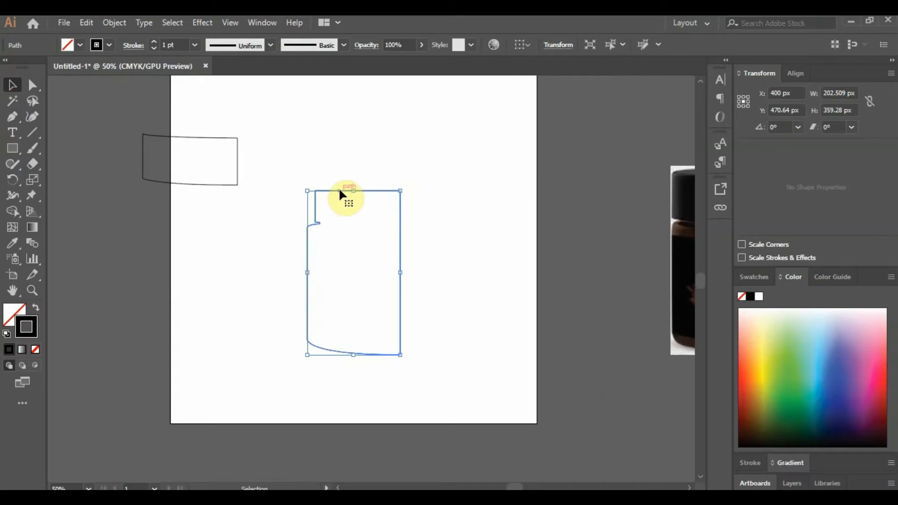
click(761, 278)
click(798, 348)
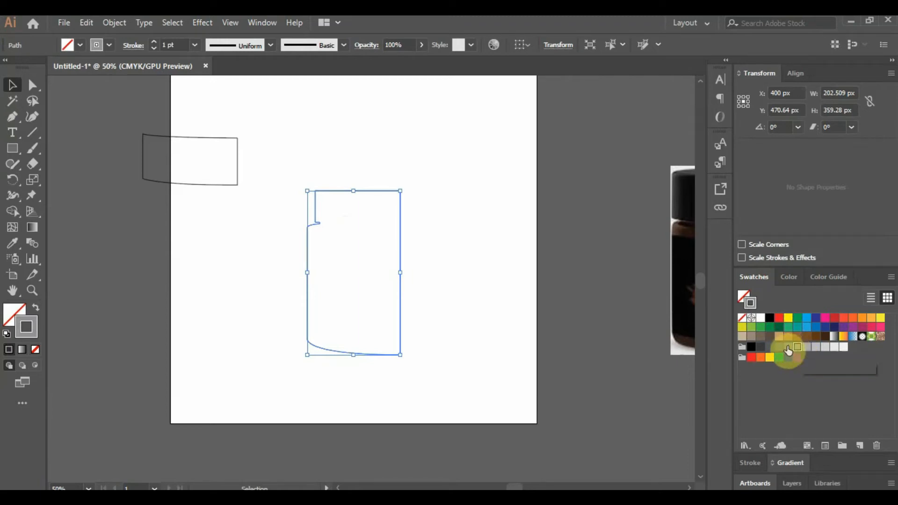
click(36, 311)
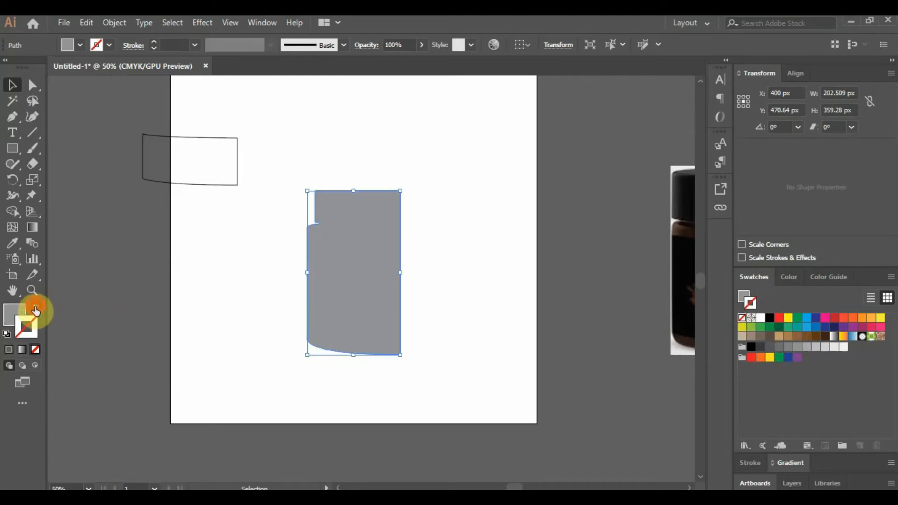
click(491, 292)
Step: Apply a 3D Revolve effect to the gray half body, 360° from its Right Edge, with the preview turned on
click(349, 257)
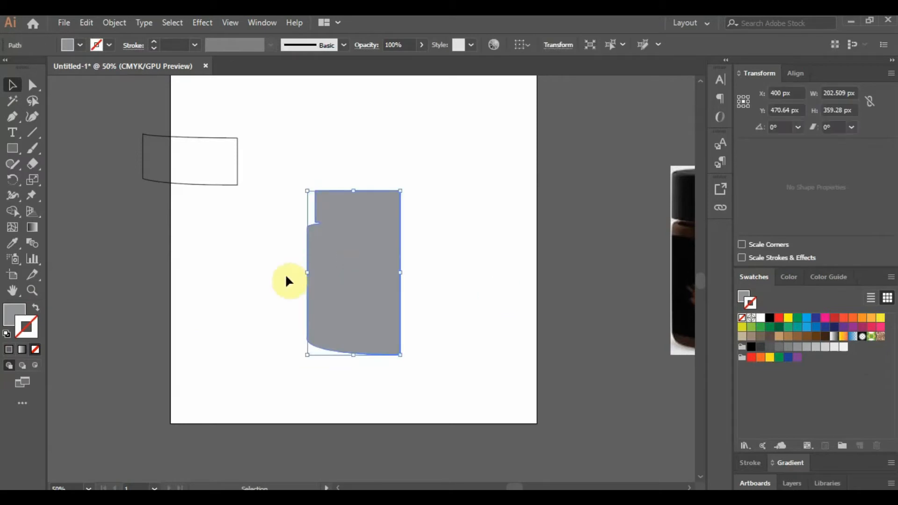
click(203, 24)
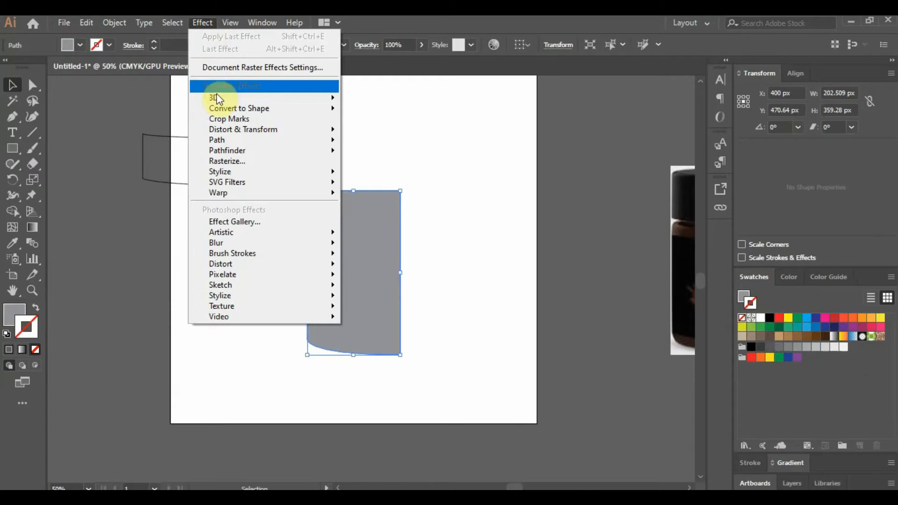
mouse_move(217, 97)
click(368, 115)
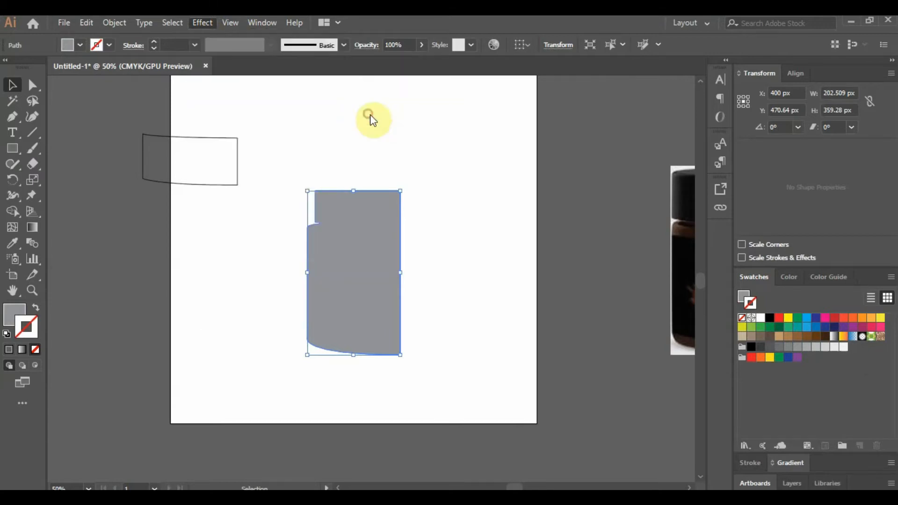
click(414, 379)
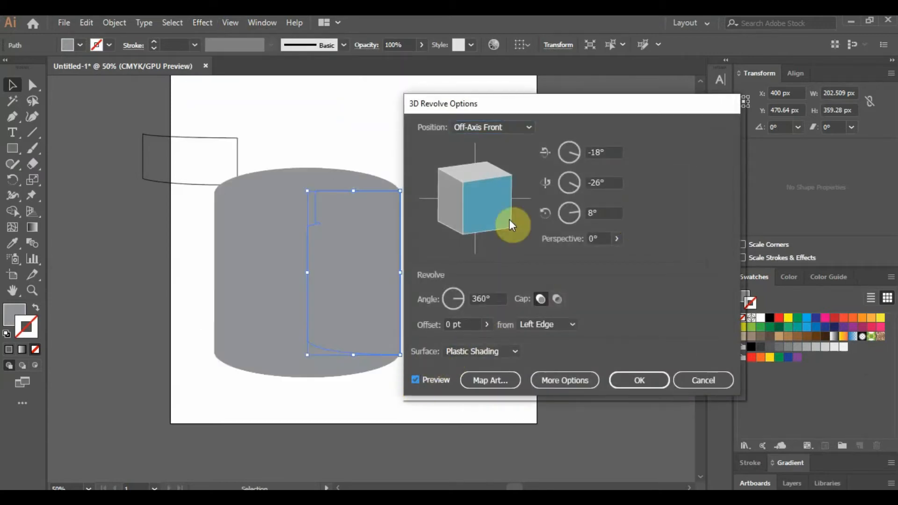
drag(567, 107, 656, 97)
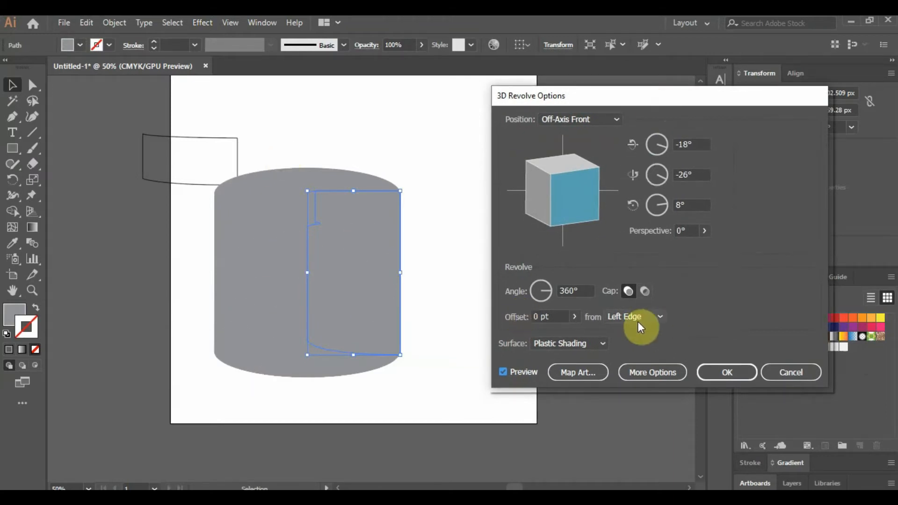
click(657, 318)
click(650, 345)
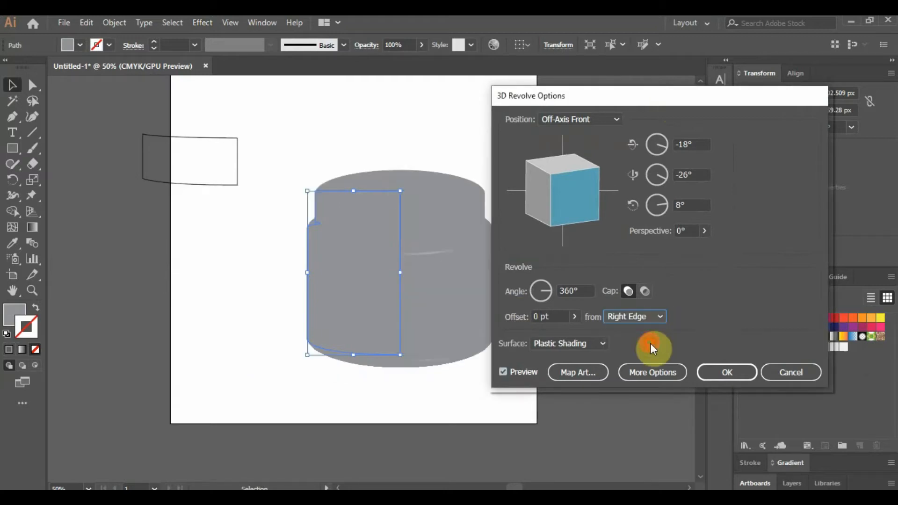
click(731, 377)
Step: Move the revolved jar lower on the artboard and bring the lid outline onto the artboard above it
drag(477, 306, 475, 344)
click(590, 330)
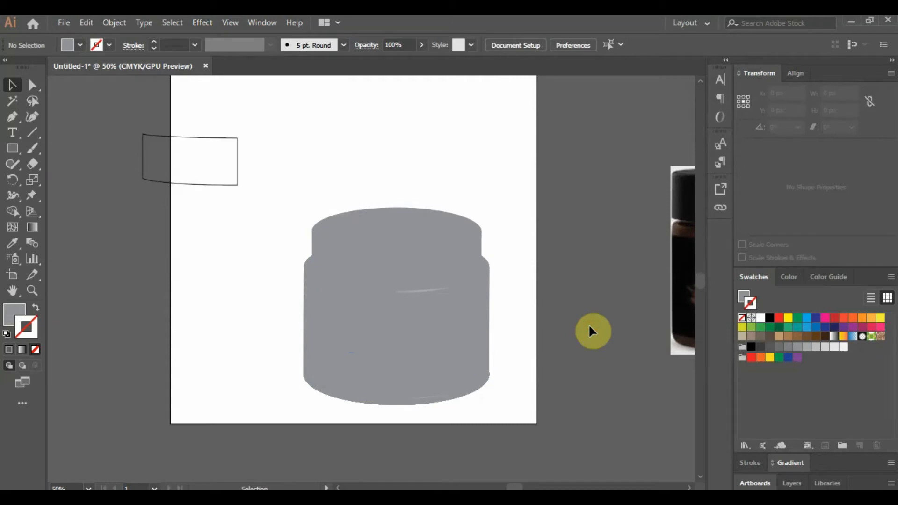
drag(205, 185, 326, 184)
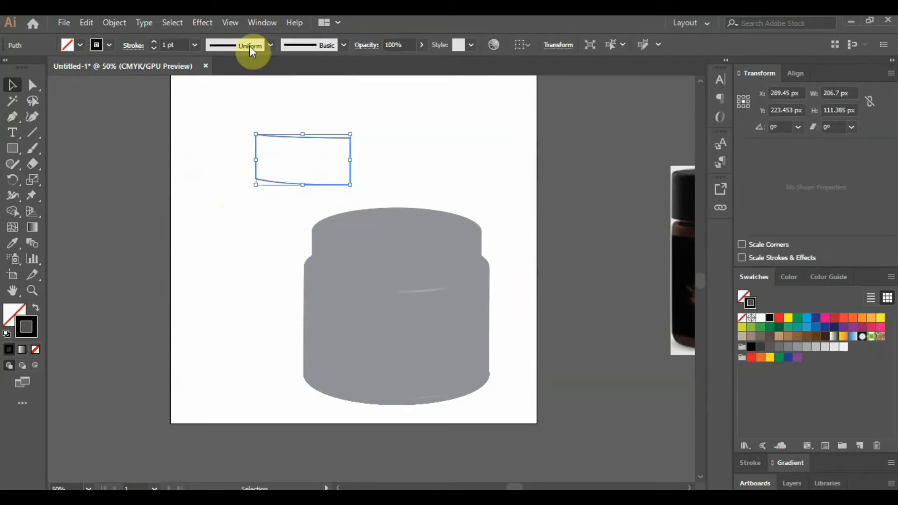
Step: Apply a 3D Revolve effect to the lid outline, 360° from its Right Edge, with the preview turned on
click(203, 23)
mouse_move(256, 97)
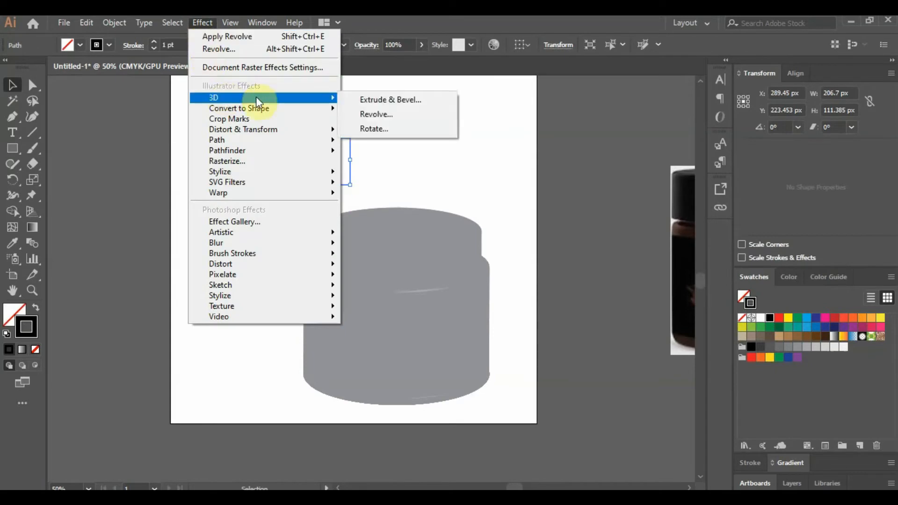
click(377, 114)
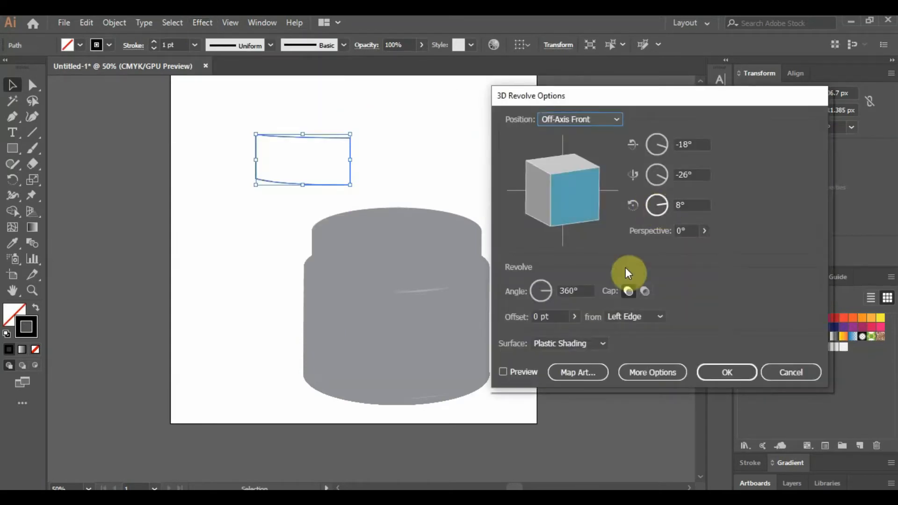
click(503, 372)
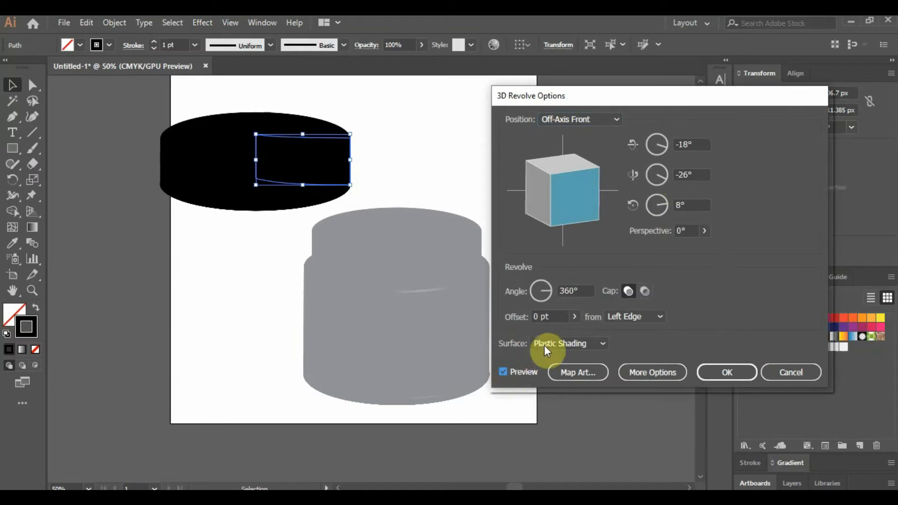
click(658, 317)
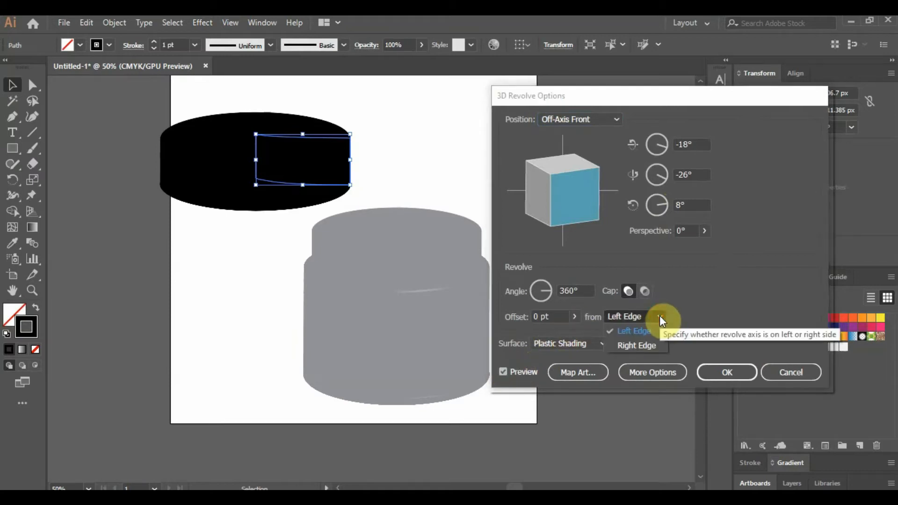
click(647, 347)
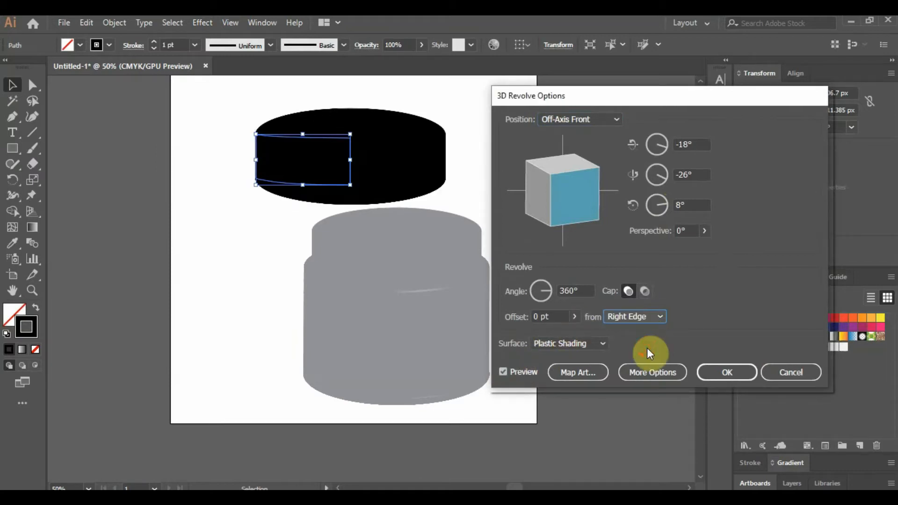
click(727, 372)
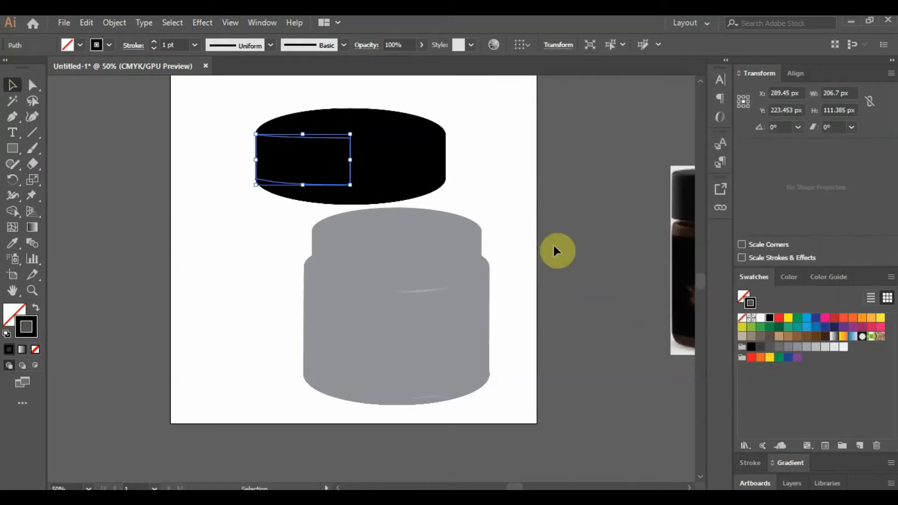
Step: Move the revolved black lid down onto the neck of the gray jar and nudge it up slightly
click(518, 211)
click(415, 158)
drag(385, 160, 435, 237)
click(577, 258)
mouse_move(497, 236)
mouse_down()
mouse_move(484, 230)
mouse_move(492, 229)
mouse_up()
key(Up)
key(Up)
key(Up)
key(Up)
Step: Bring the lid to the front so that it covers the jar's neck
right_click(491, 229)
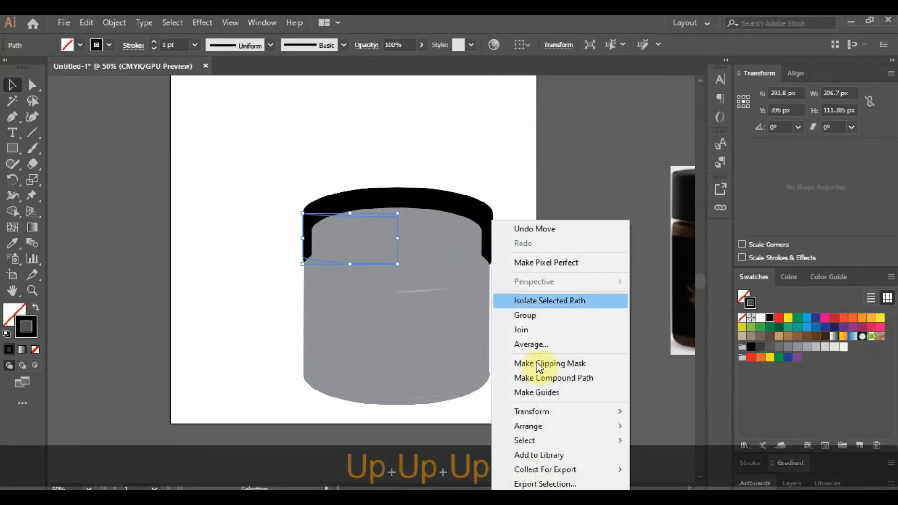
mouse_move(563, 424)
click(662, 425)
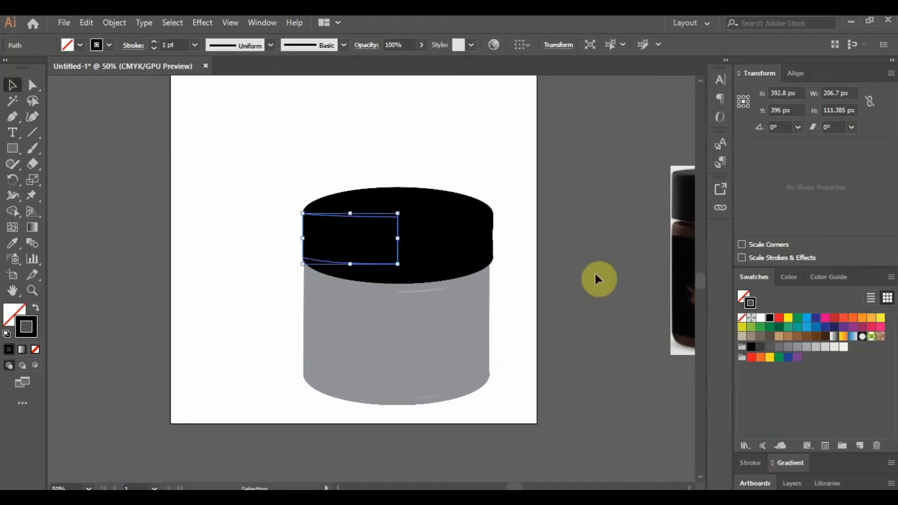
click(595, 274)
Step: Nudge the lid a few pixels up and to the left to align it with the jar body
click(441, 250)
key(Up)
key(Up)
key(Up)
key(Up)
key(Up)
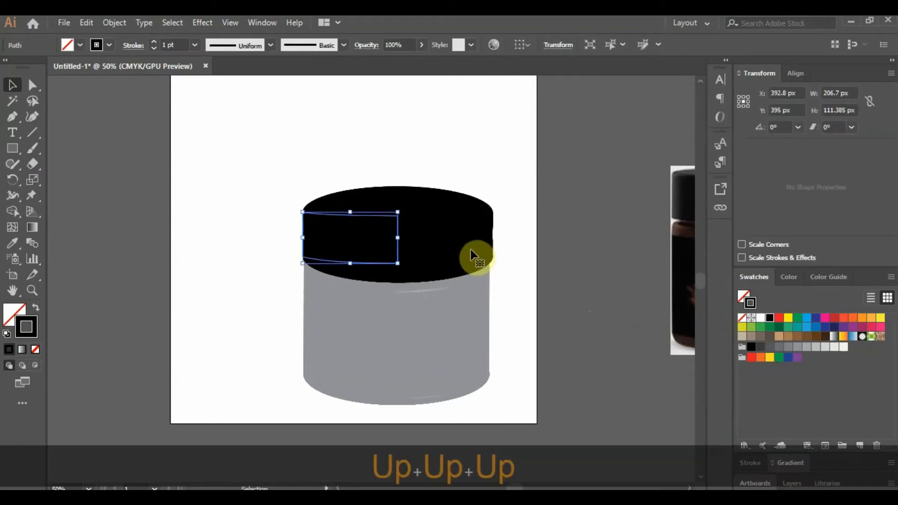
key(Up)
key(Up)
key(Up)
key(Left)
key(Left)
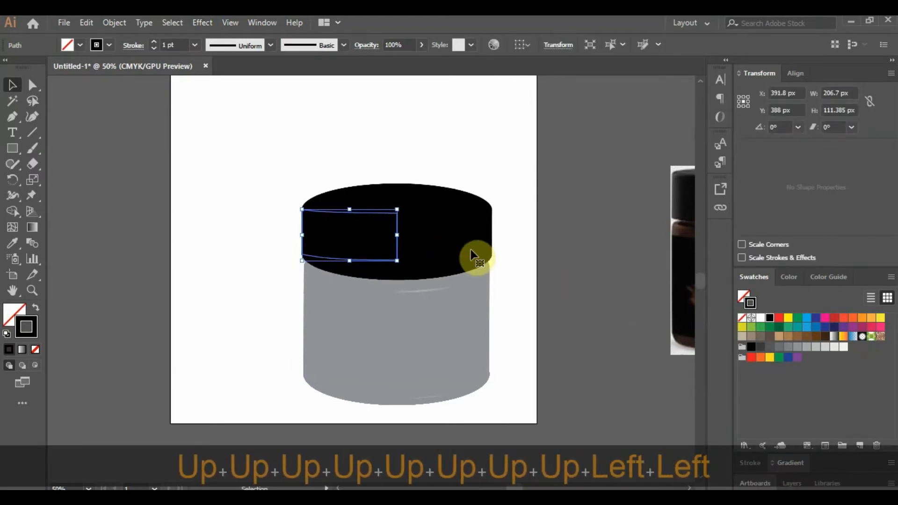
click(545, 245)
click(428, 248)
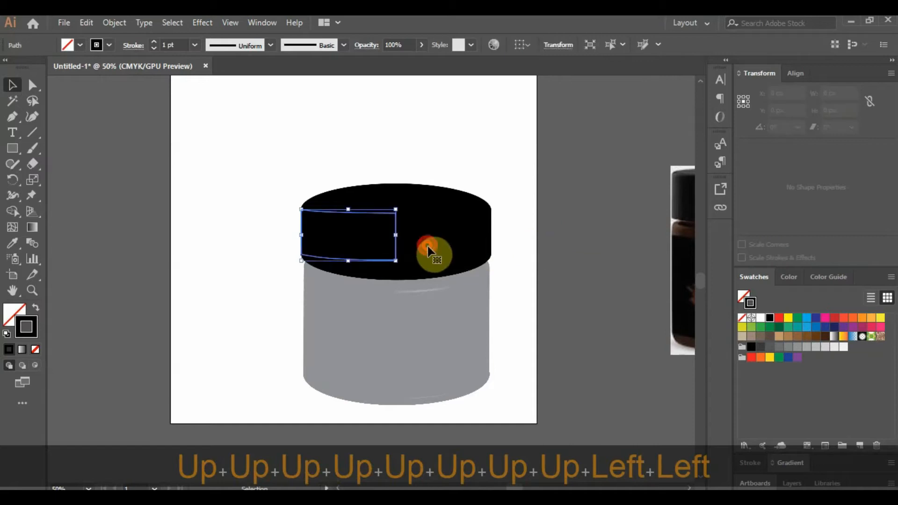
Step: Open the Appearance and Transparency panels and dock both as icons in the collapsed panel strip
alt+scroll(403, 253, up, 3)
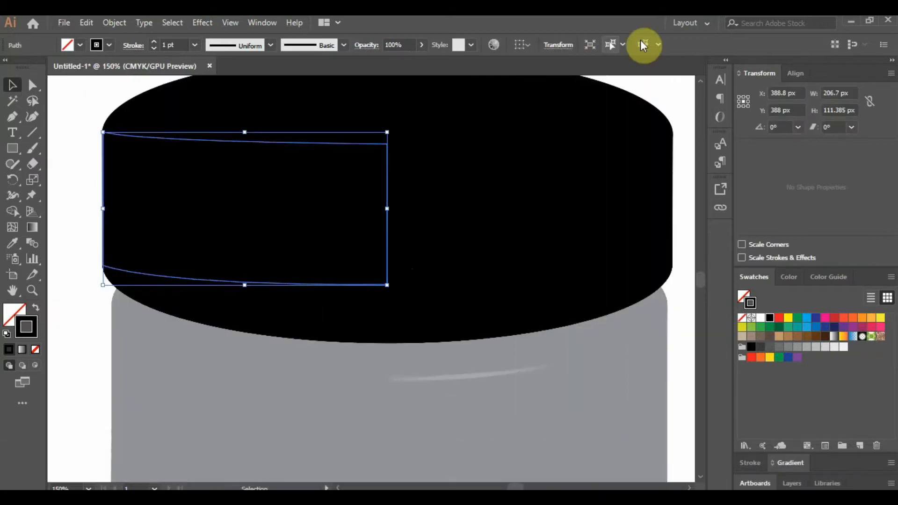
click(260, 23)
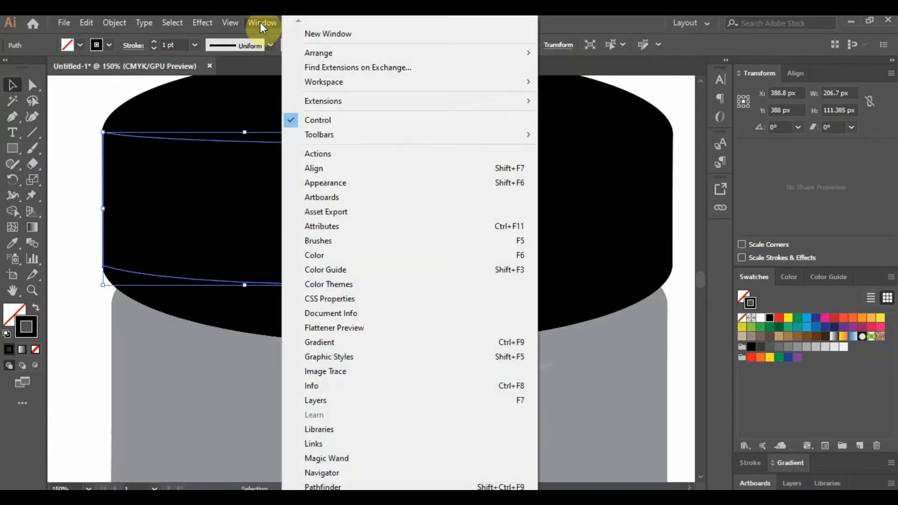
click(301, 184)
drag(38, 24, 716, 235)
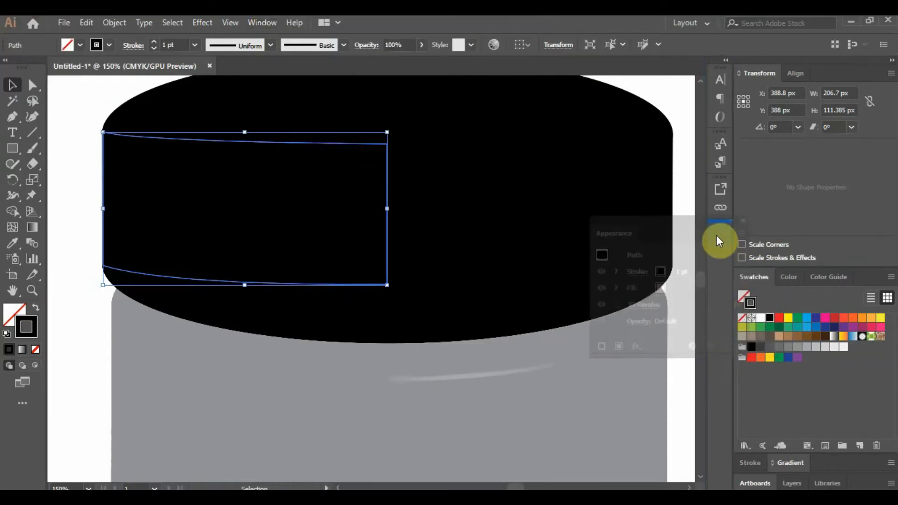
click(204, 24)
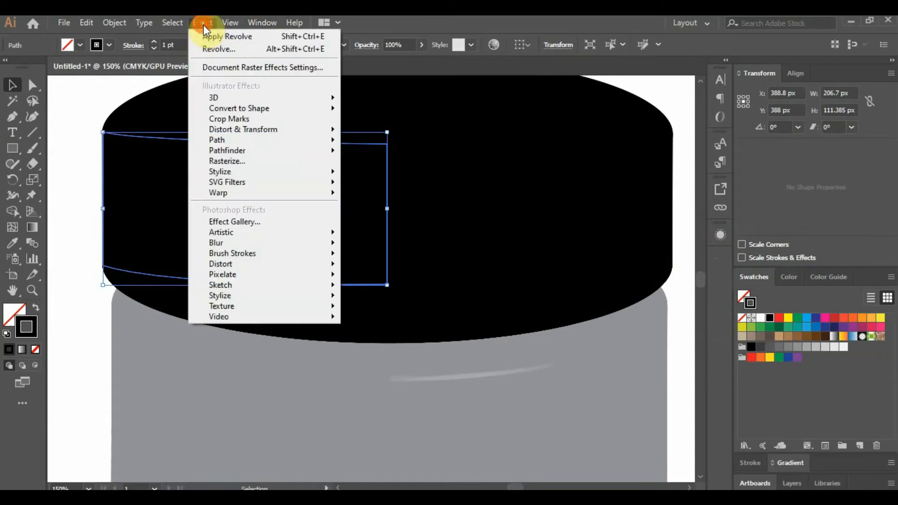
mouse_move(262, 22)
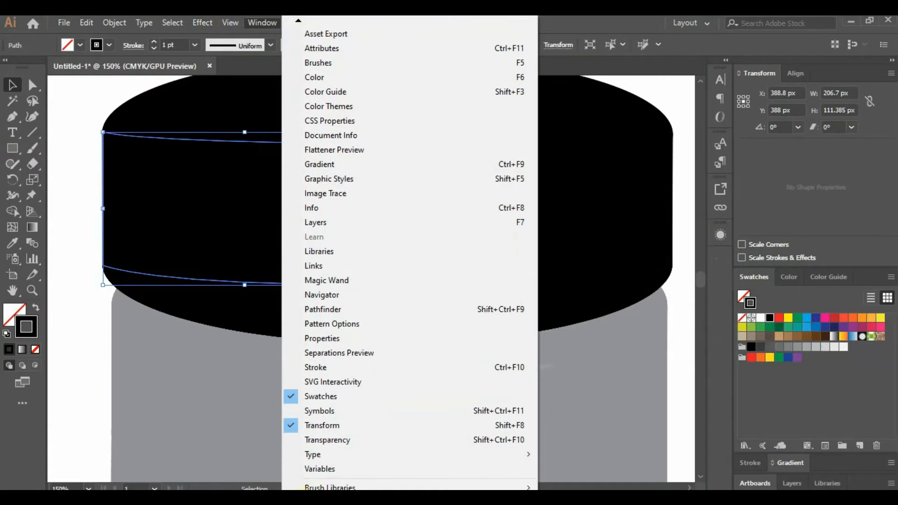
click(310, 369)
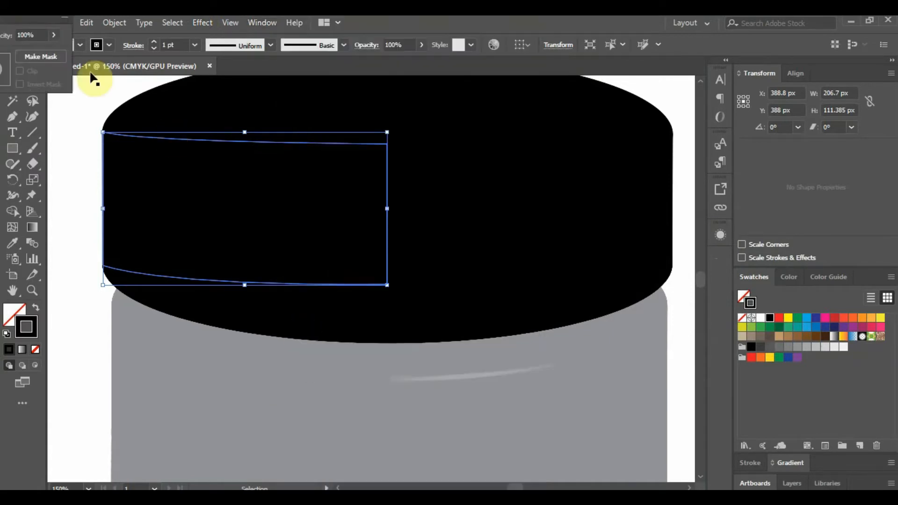
drag(52, 29, 723, 261)
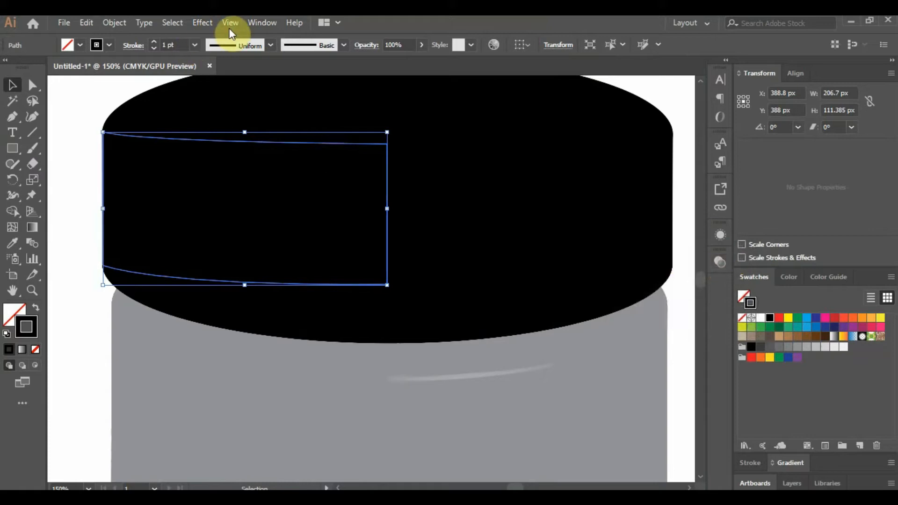
Step: Open the Pathfinder panel and dock it in the same group as Stroke and Gradient
click(270, 24)
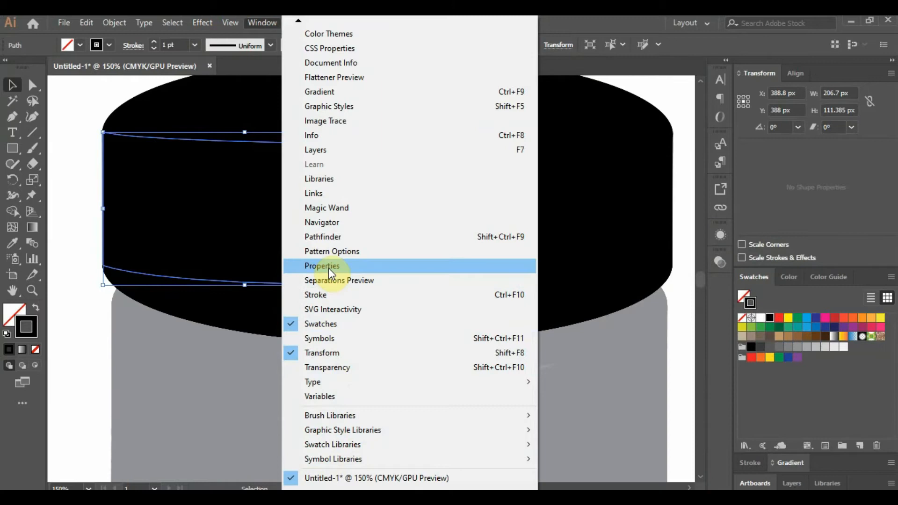
click(333, 237)
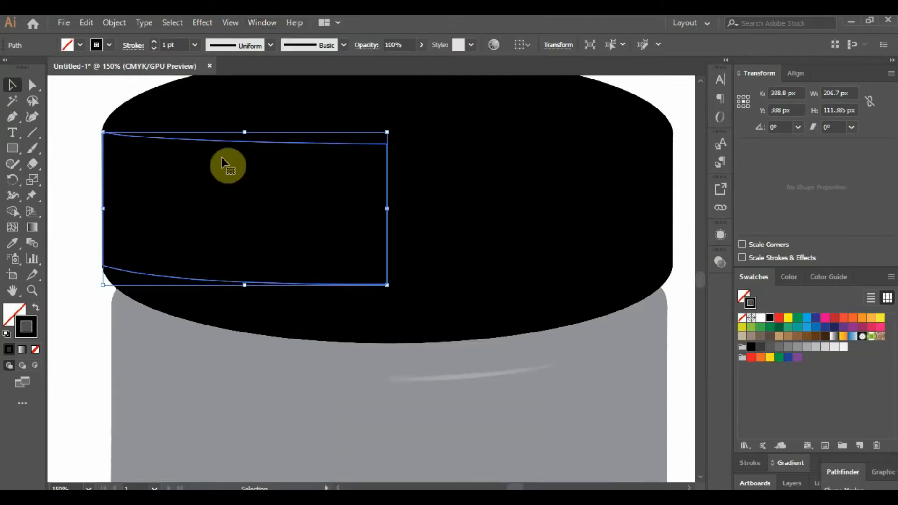
mouse_move(842, 467)
mouse_down()
mouse_move(841, 459)
mouse_move(804, 469)
mouse_up()
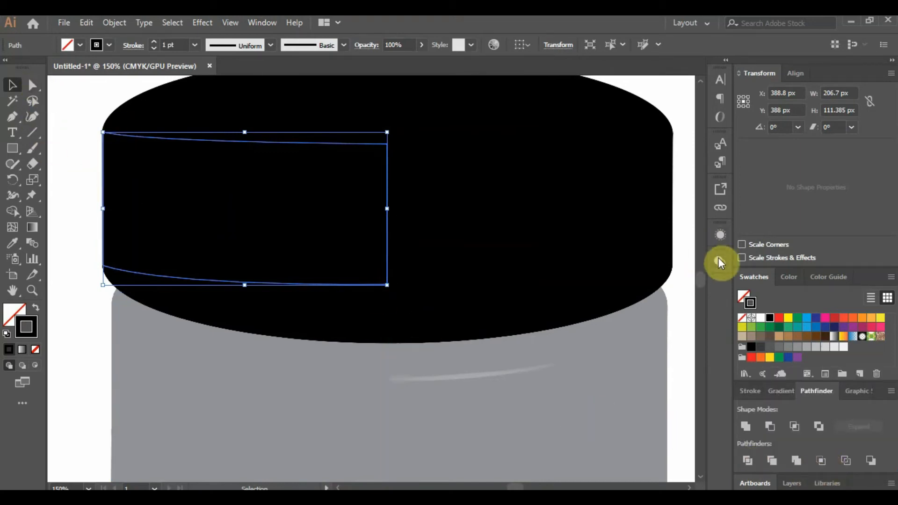
Step: Hide the lid's 3D Revolve effect and shift both outer-edge anchors of its outline inward, making it about 192 px wide
click(722, 238)
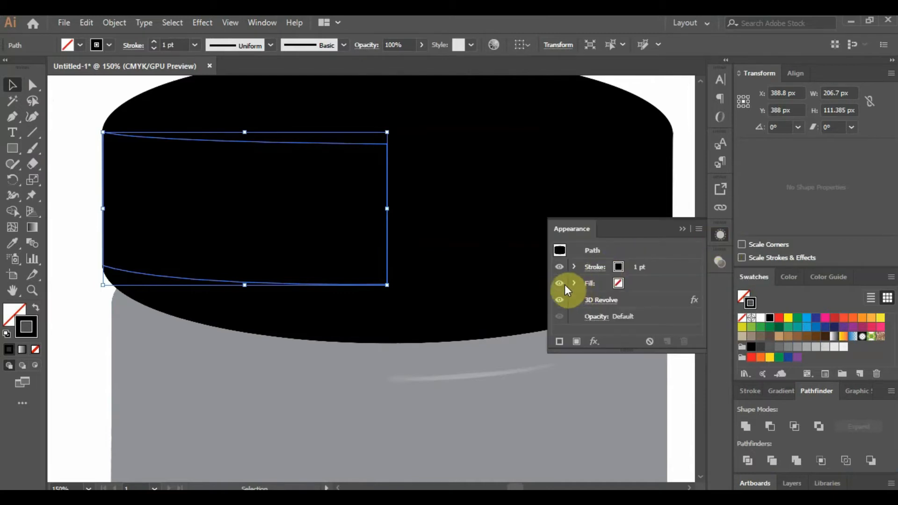
click(560, 300)
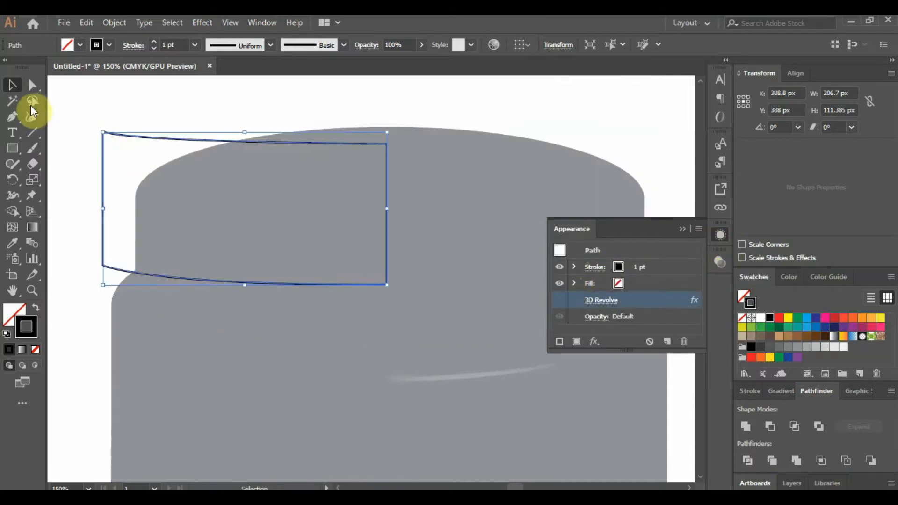
click(31, 86)
click(103, 134)
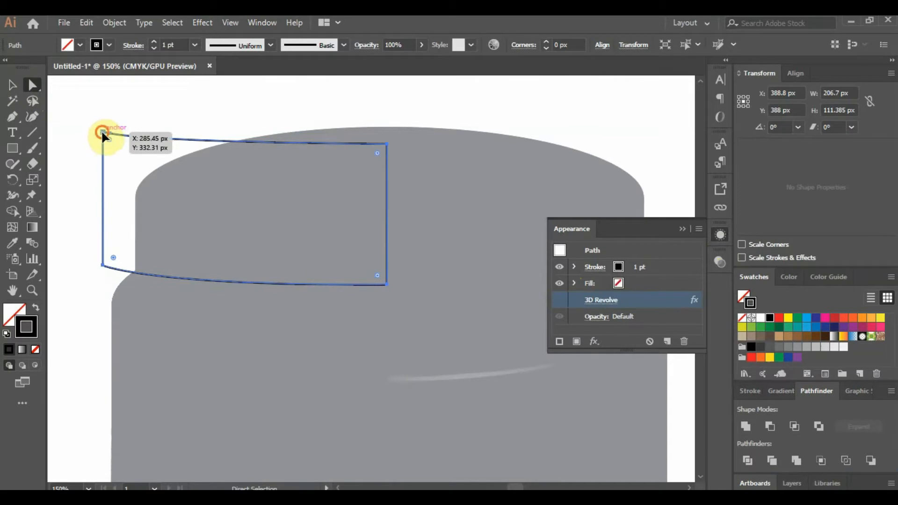
click(110, 134)
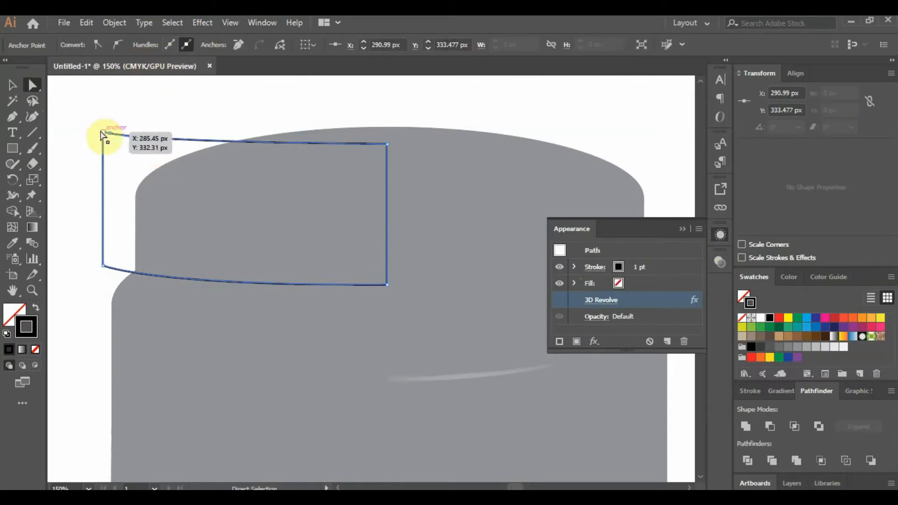
scroll(91, 136, up, 2)
scroll(92, 140, up, 1)
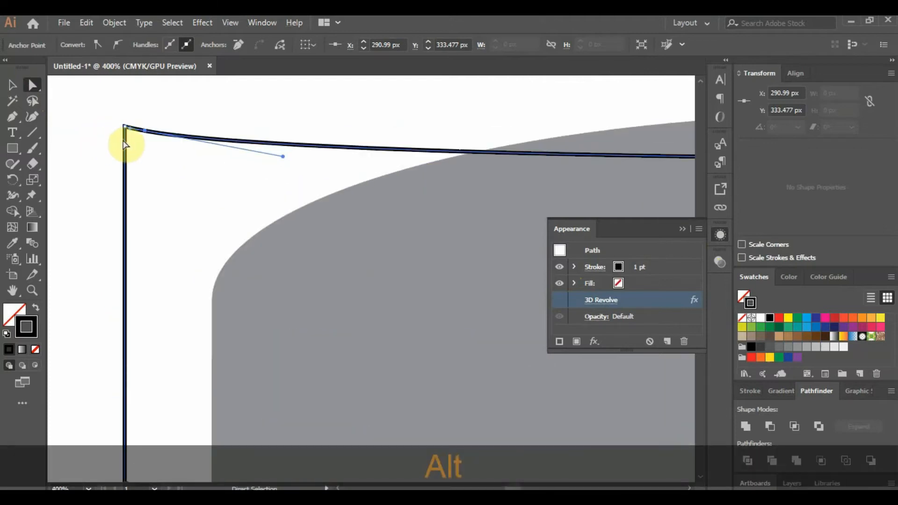
scroll(144, 134, down, 1)
drag(129, 134, 130, 134)
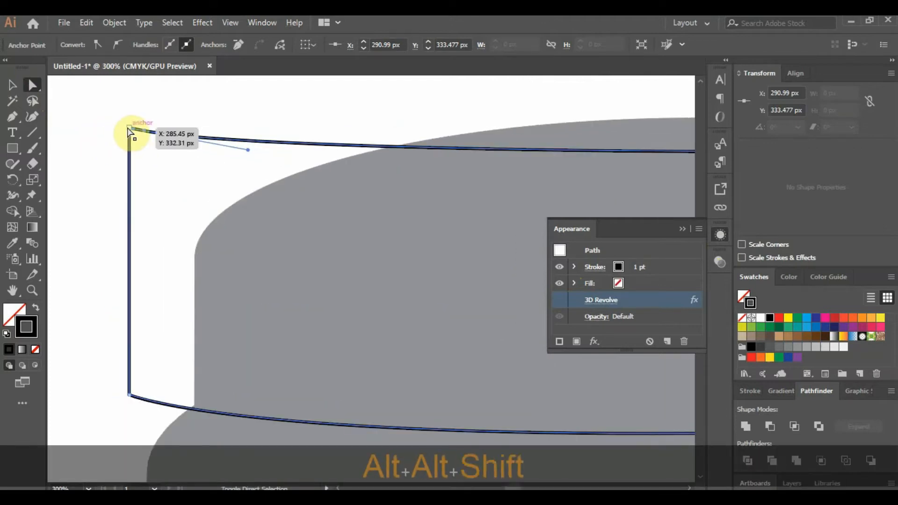
shift+click(131, 396)
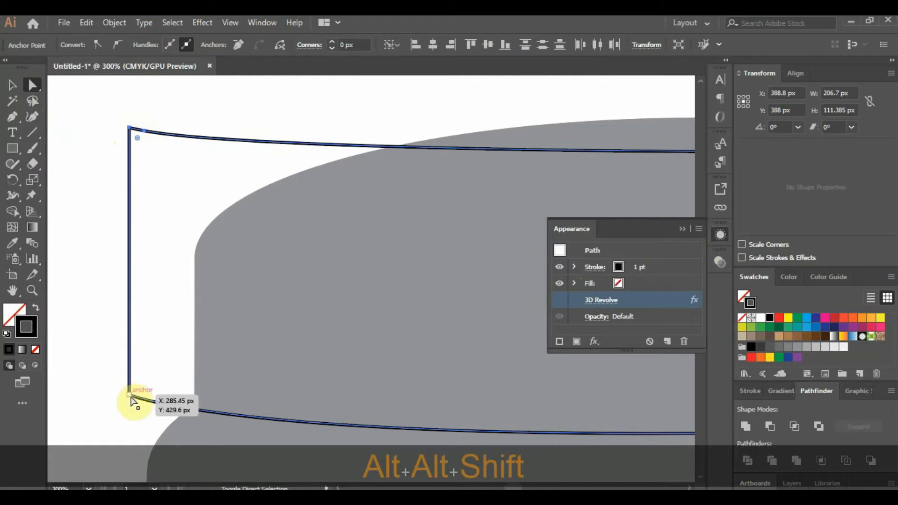
drag(135, 397, 174, 406)
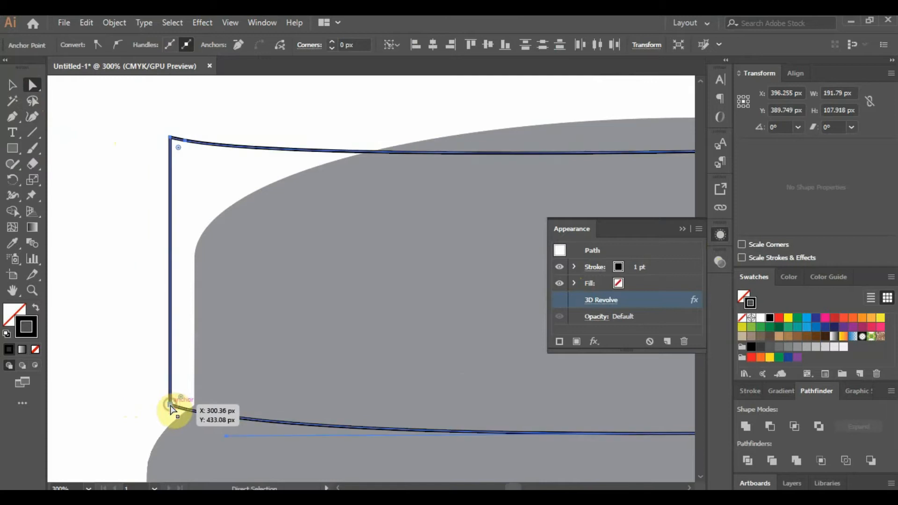
Step: Turn the lid's 3D Revolve effect back on, deselect the outline and collapse the Appearance panel
click(560, 299)
key(alt)
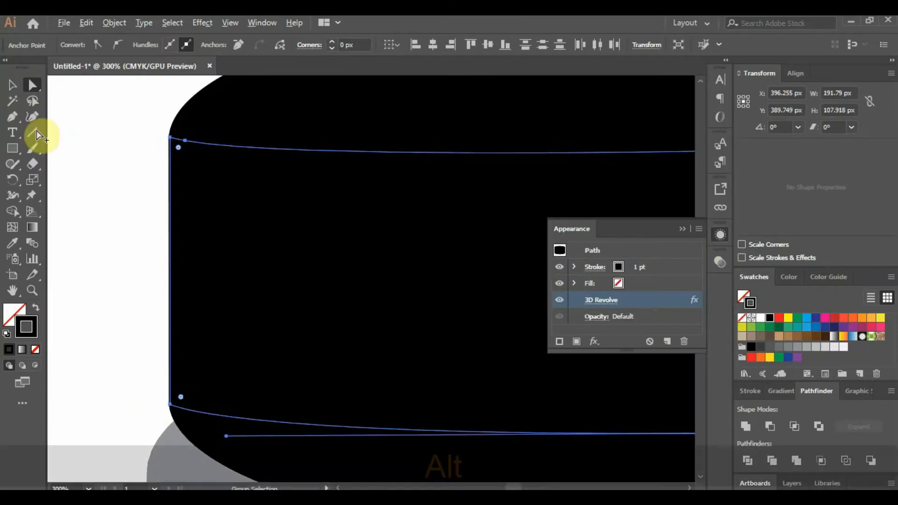
click(17, 88)
click(84, 112)
scroll(142, 161, down, 5)
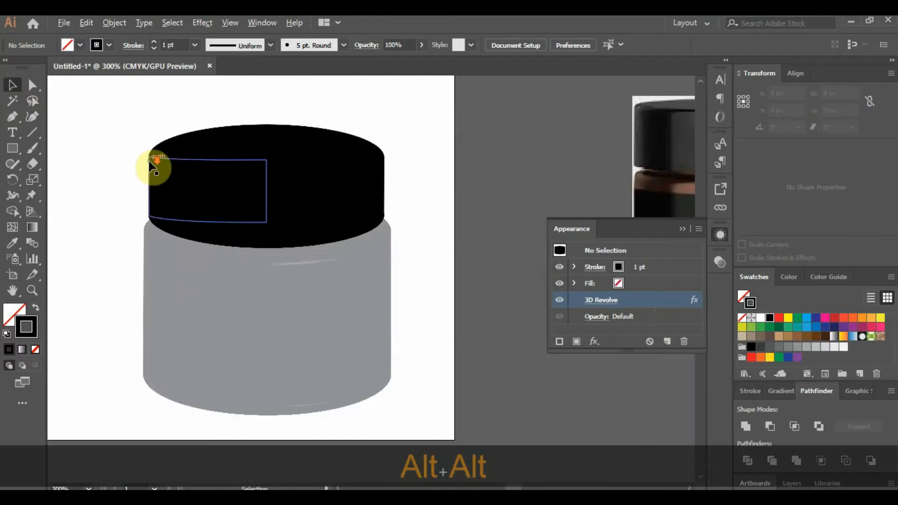
scroll(142, 169, up, 1)
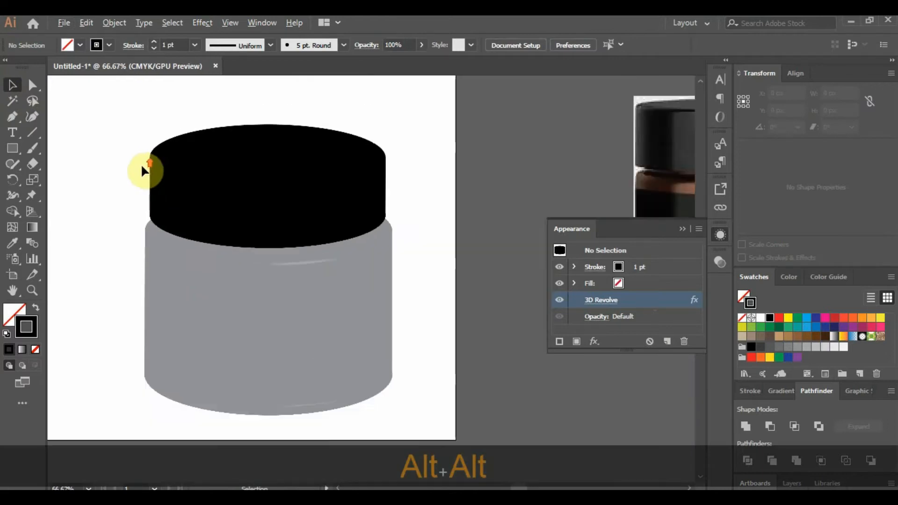
click(683, 230)
Step: Widen the lid outline to about 200.6 px to match the jar body and nudge the lid up slightly
click(343, 206)
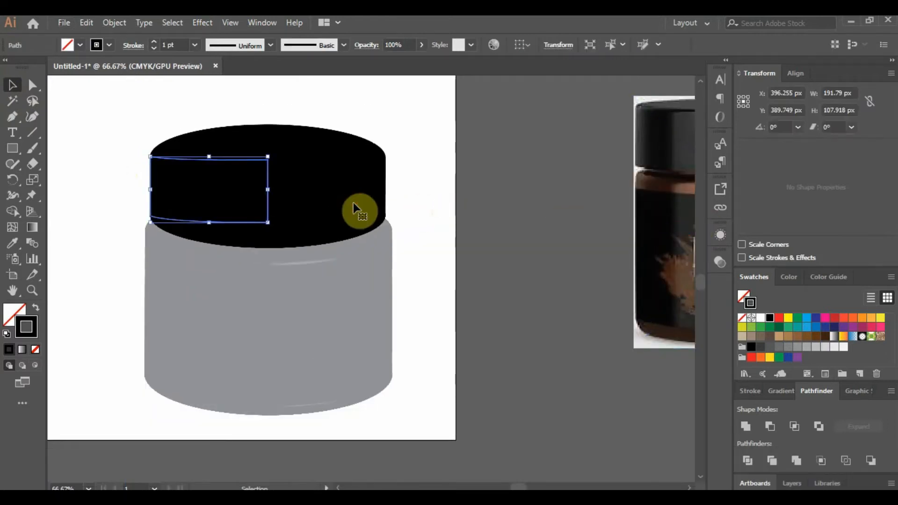
drag(151, 190, 145, 190)
click(432, 196)
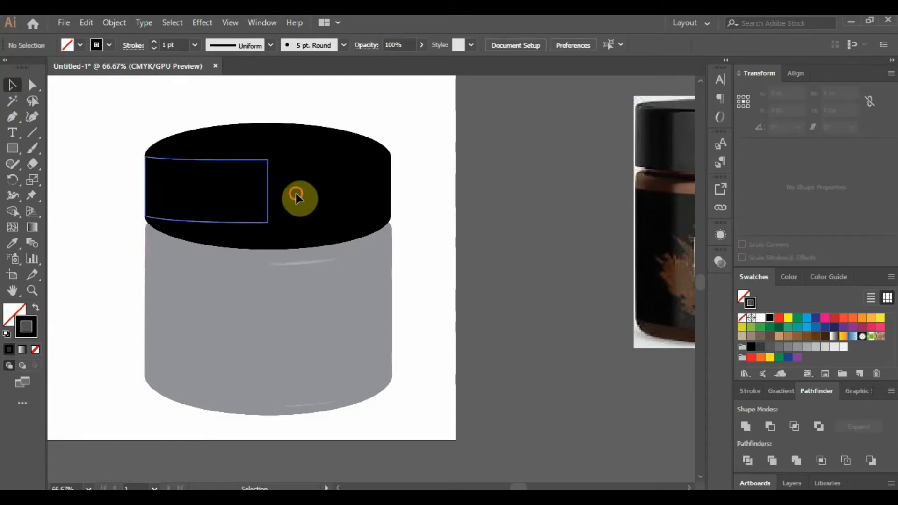
key(ctrl+z)
key(Up)
key(Up)
key(Up)
key(Up)
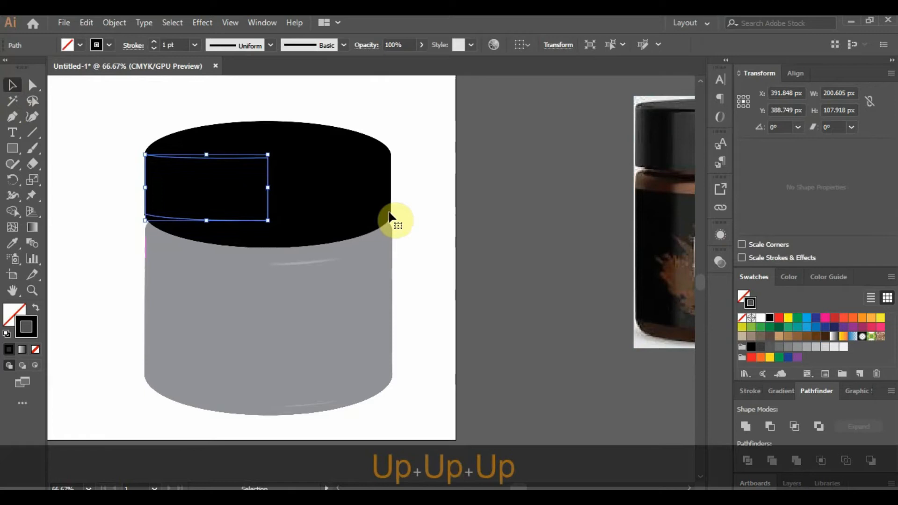
Step: Nudge the lid up to sit higher on the jar body and narrow its outline to about 194.9 px
click(410, 234)
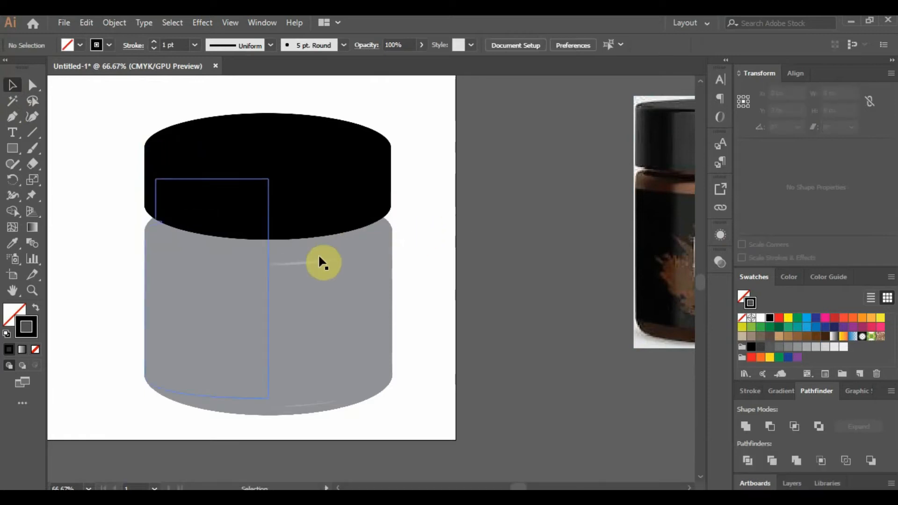
click(312, 183)
key(Up)
key(Up)
key(Up)
key(Up)
key(Up)
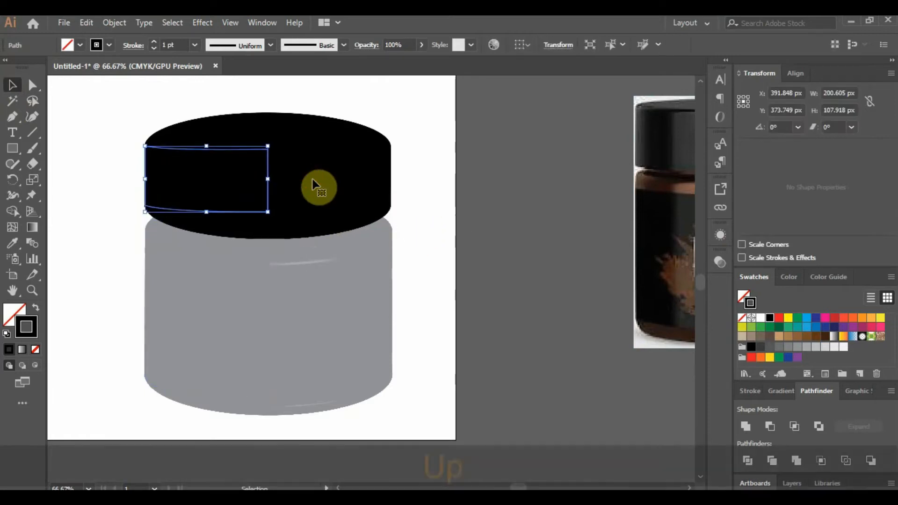
click(428, 222)
key(ctrl+minus)
key(ctrl+minus)
Step: Swap the lid outline's fill and stroke, giving it a black fill and no stroke
click(387, 184)
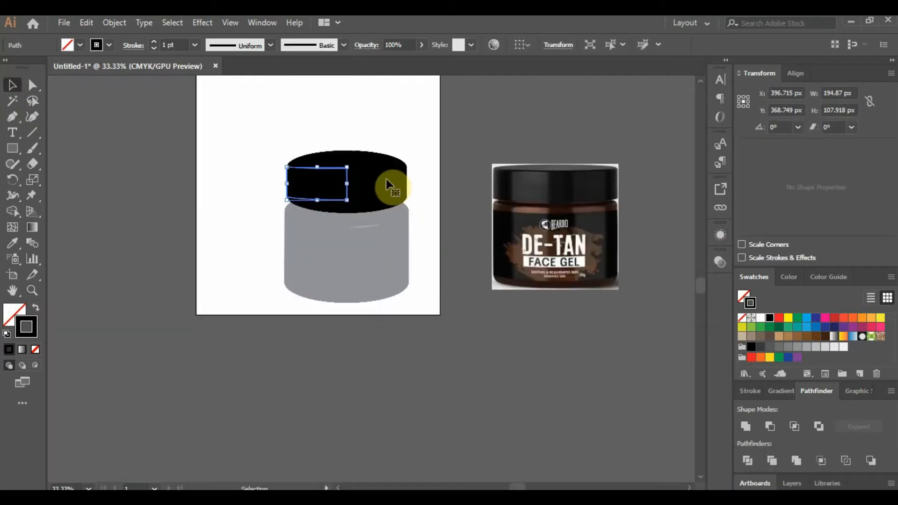
click(35, 308)
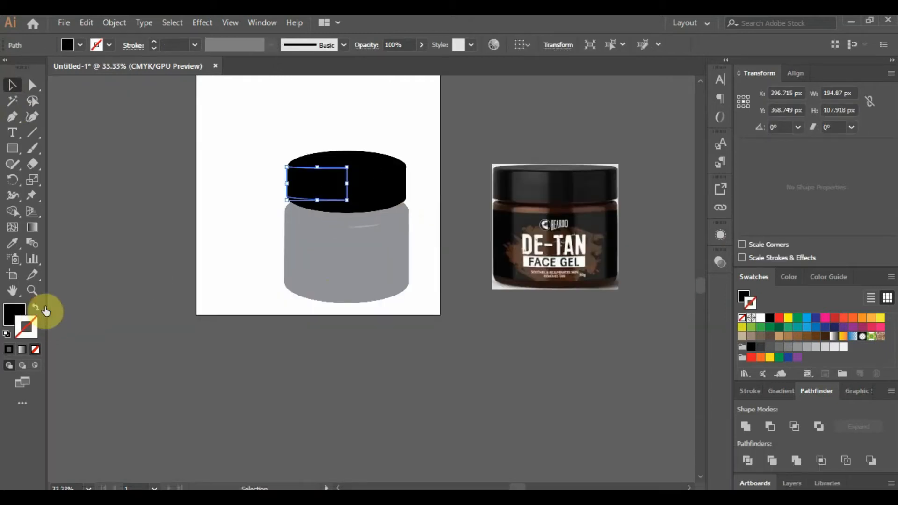
click(138, 266)
Step: Open the lid's 3D Revolve options with preview on and set the offset to 1 pt from the right edge
click(306, 187)
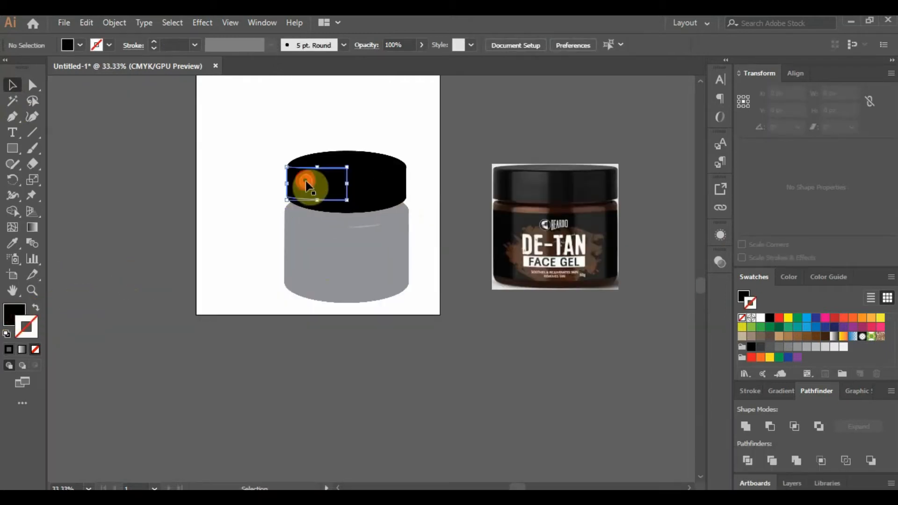
click(721, 236)
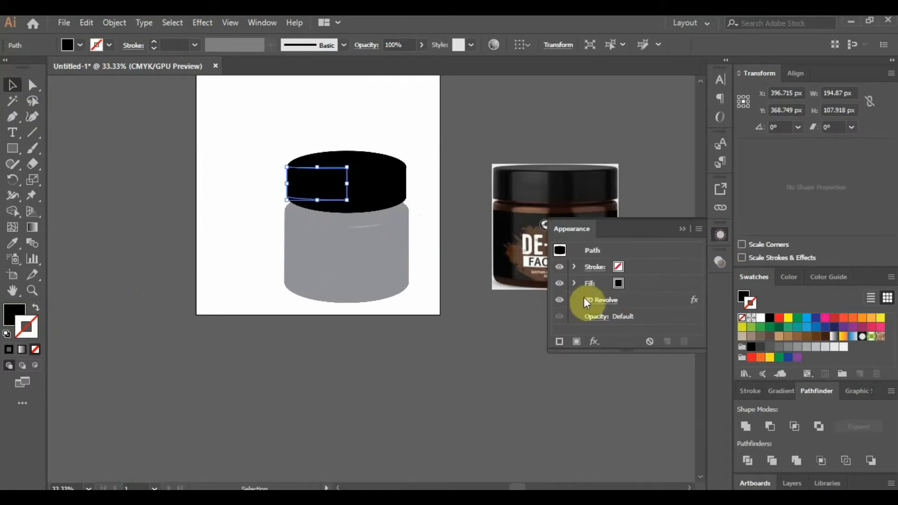
click(597, 302)
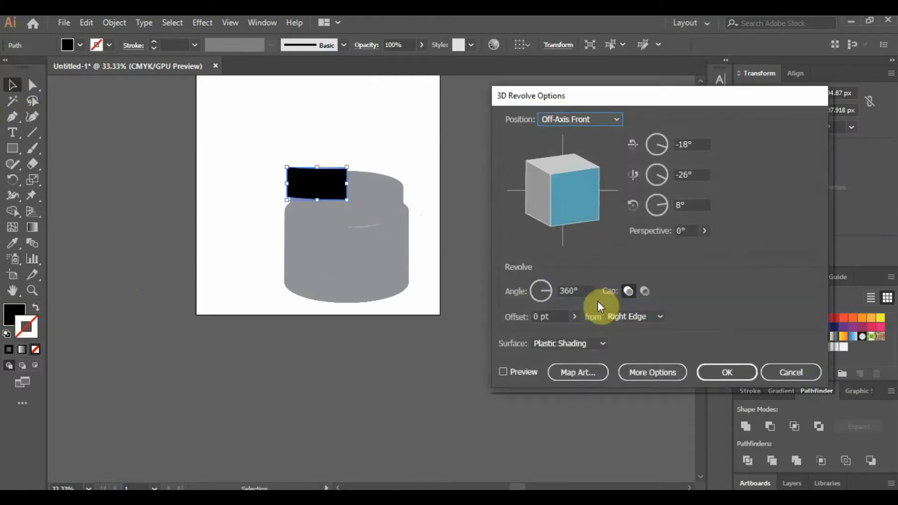
click(503, 372)
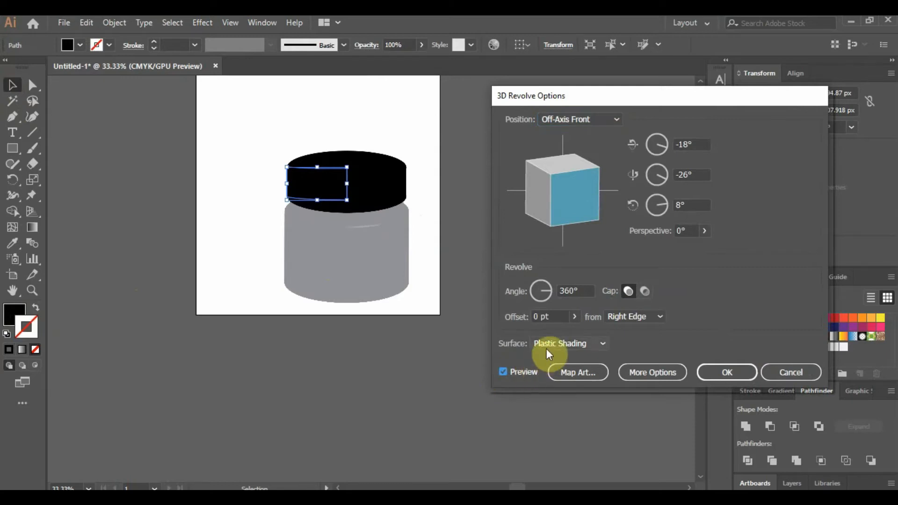
click(548, 317)
text(1)
click(700, 307)
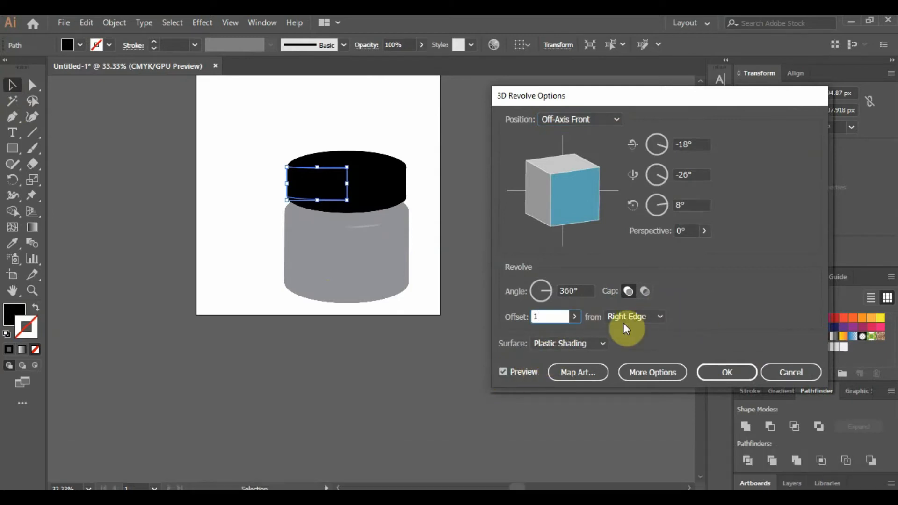
Step: Place the lid's main light at the shading sphere's right edge, a second at its left edge and a third behind it at the upper right
click(647, 377)
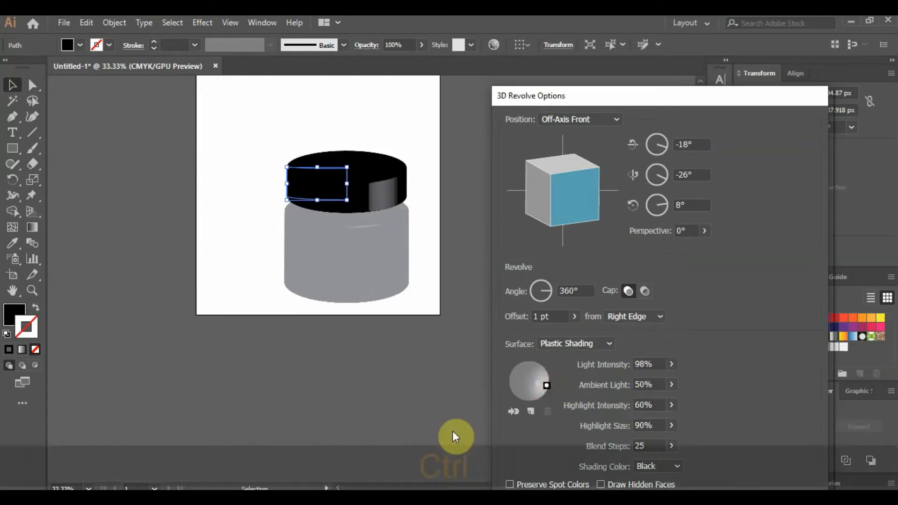
key(ctrl+z)
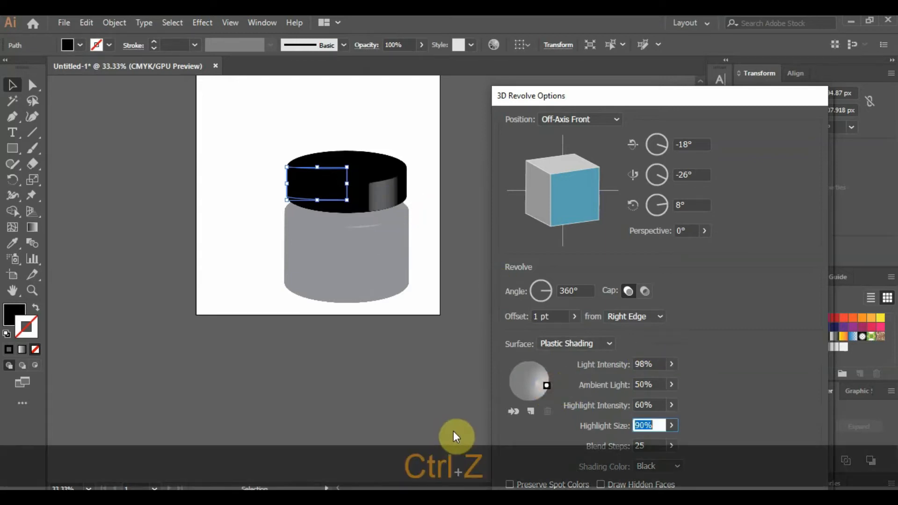
click(706, 392)
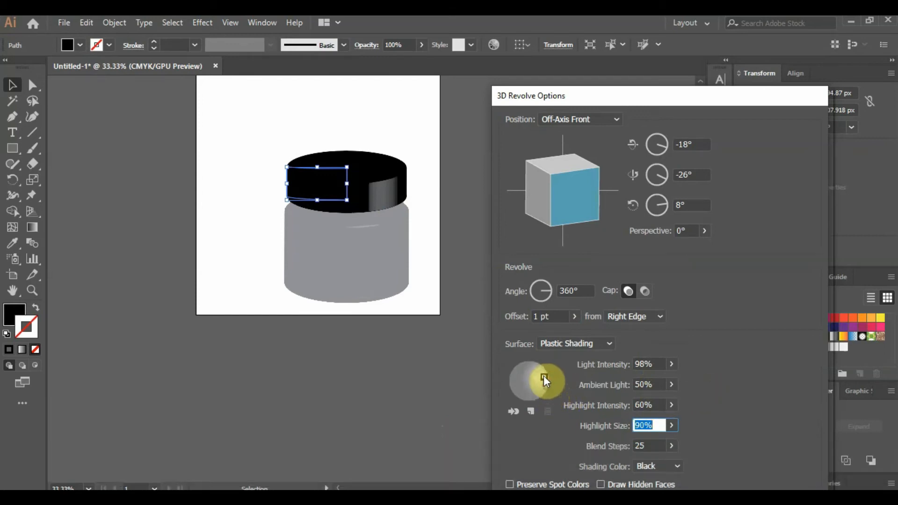
click(530, 364)
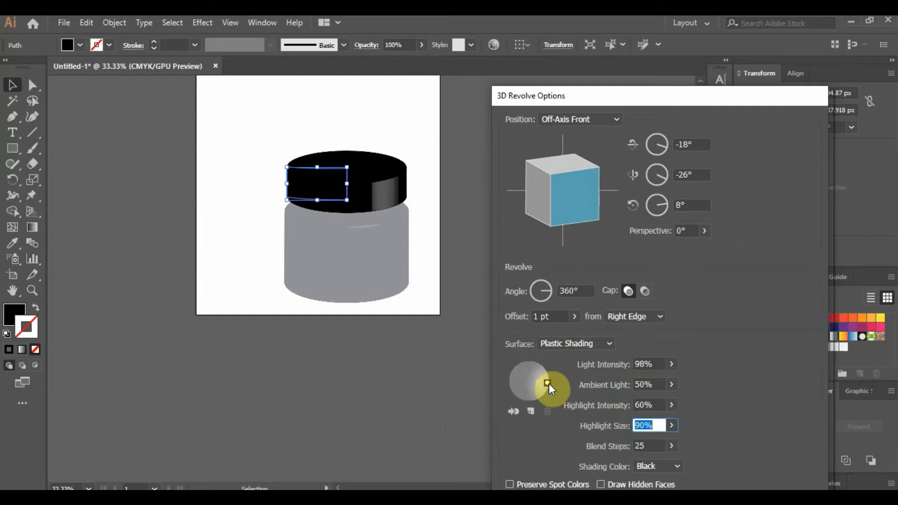
click(529, 411)
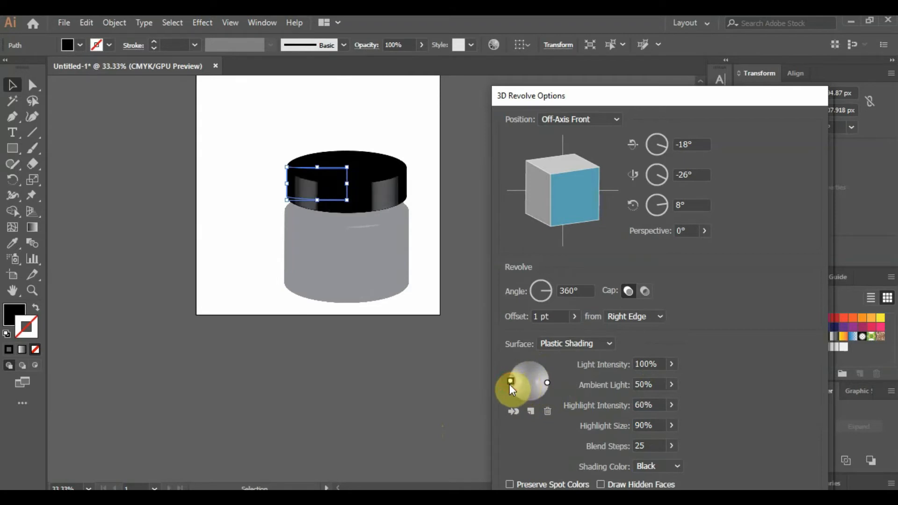
click(532, 411)
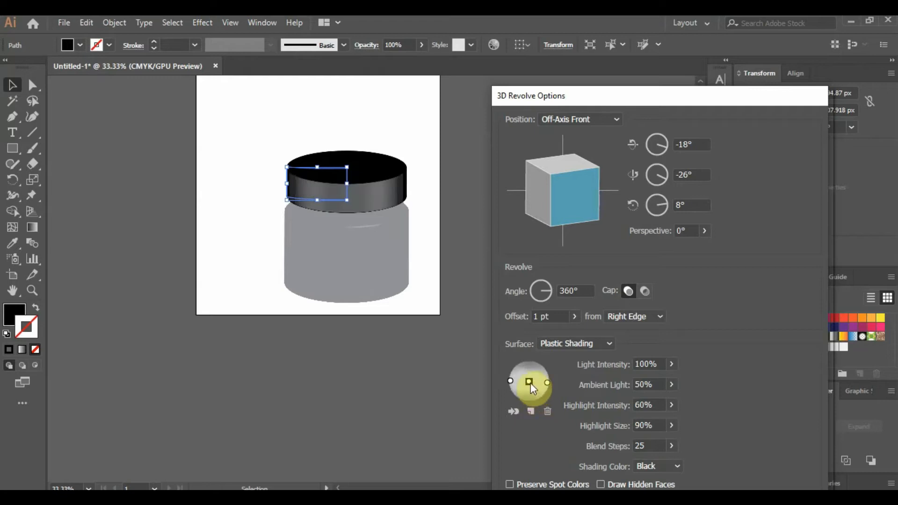
drag(530, 383, 529, 364)
click(514, 412)
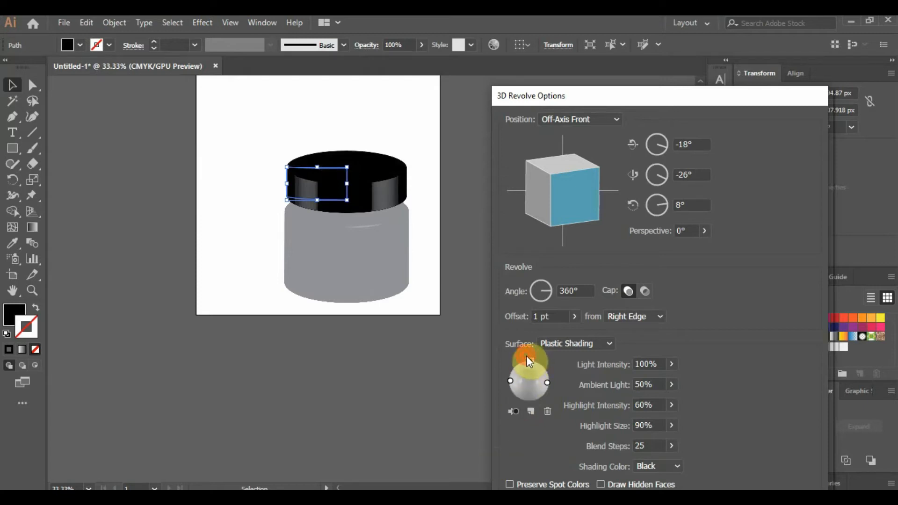
Step: Set the lid's ambient light to 16% and blend steps to 60, and apply the revolve settings
click(671, 384)
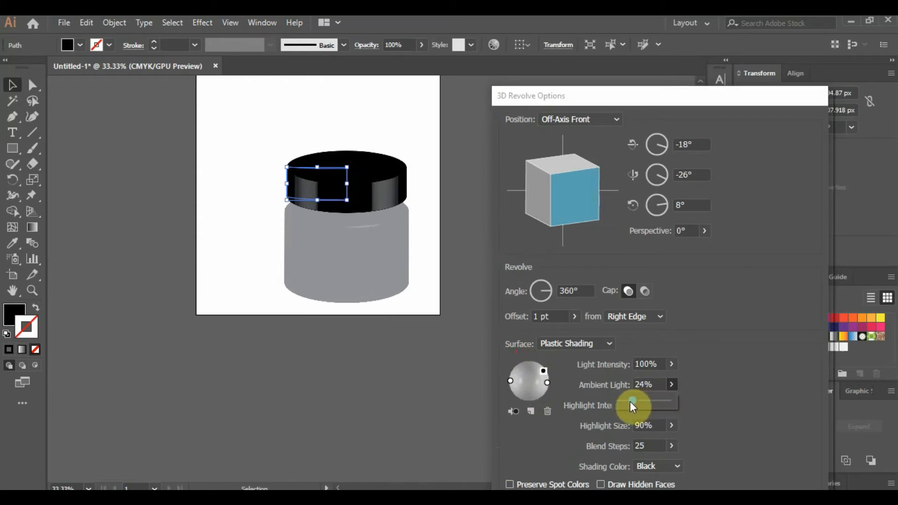
drag(627, 400, 627, 403)
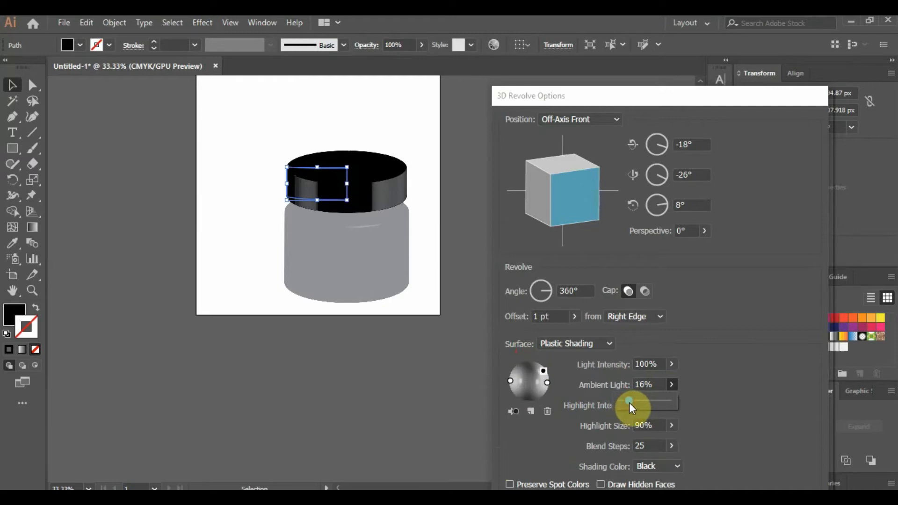
click(744, 412)
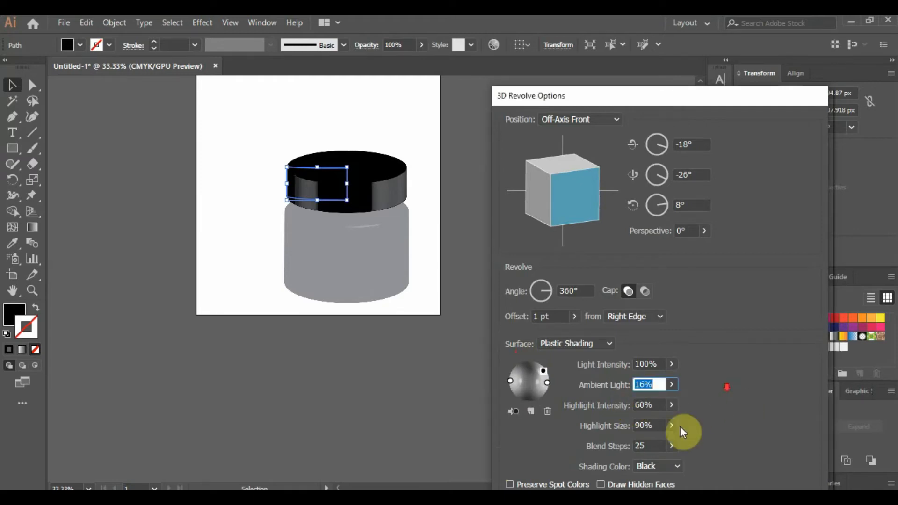
click(648, 446)
text(60)
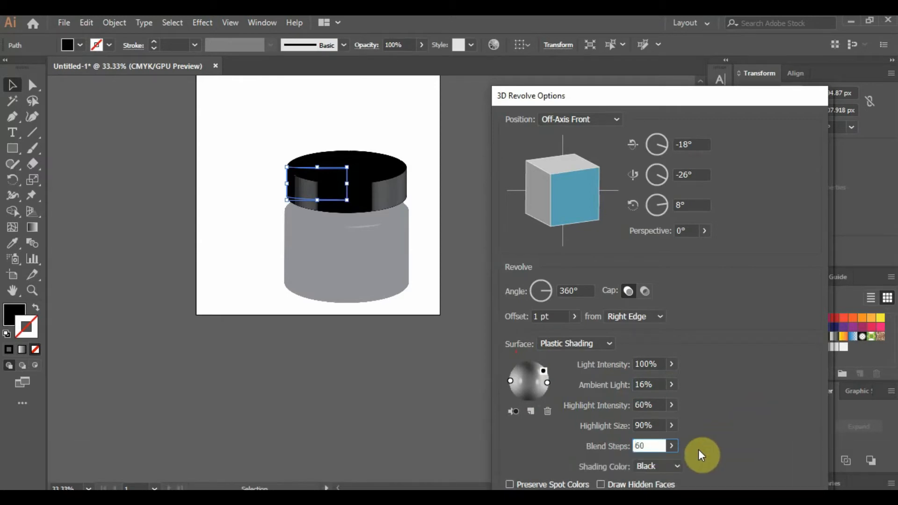
key(Return)
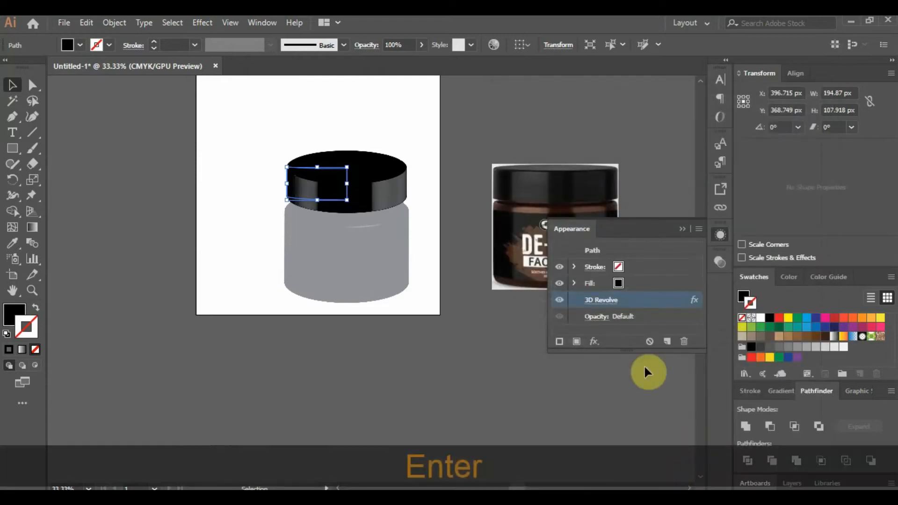
click(459, 381)
Step: Fill the jar body with the dark brown sampled from the reference photo using the Eyedropper
click(372, 262)
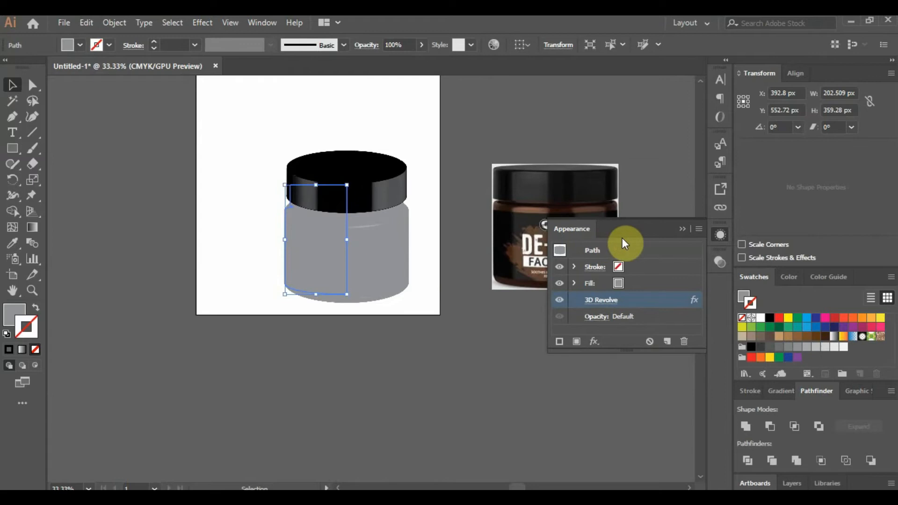
click(682, 229)
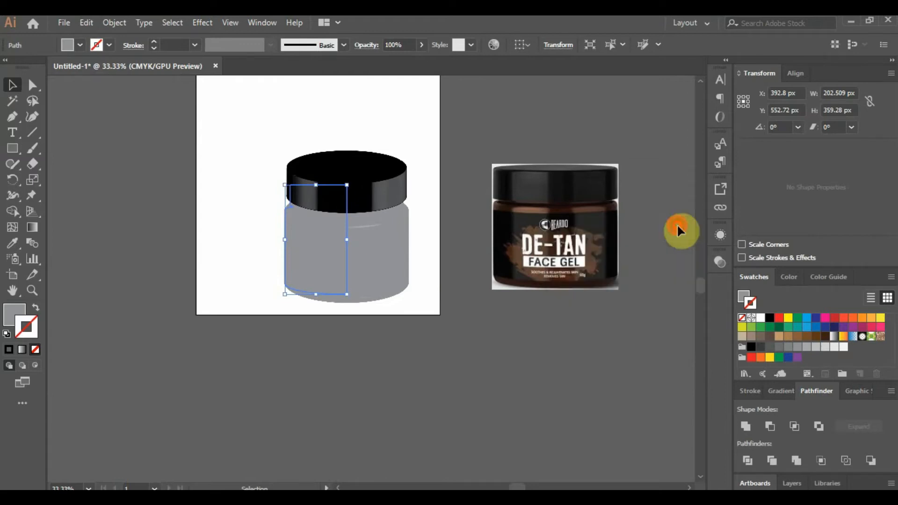
click(13, 243)
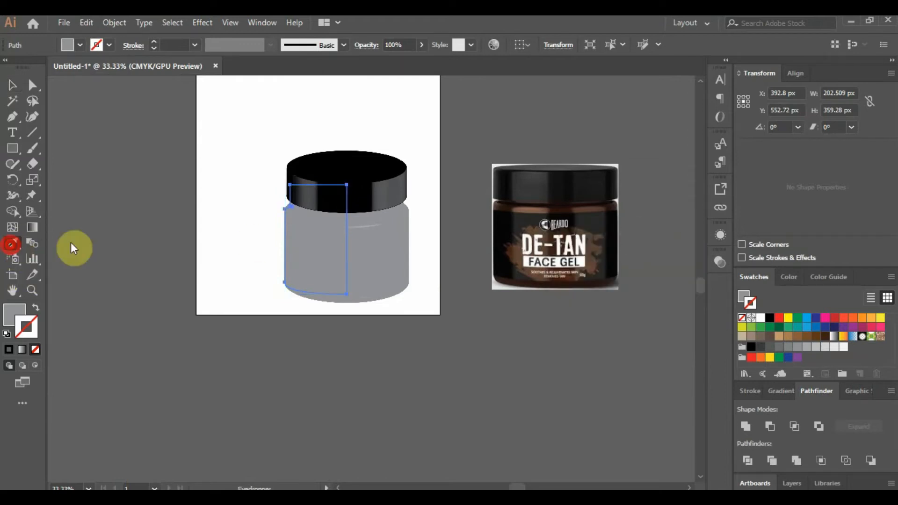
click(510, 208)
click(11, 84)
click(477, 406)
Step: Preview the jar body's 3D Revolve shading and place one light at the sphere's right edge and a second at its left edge
click(385, 278)
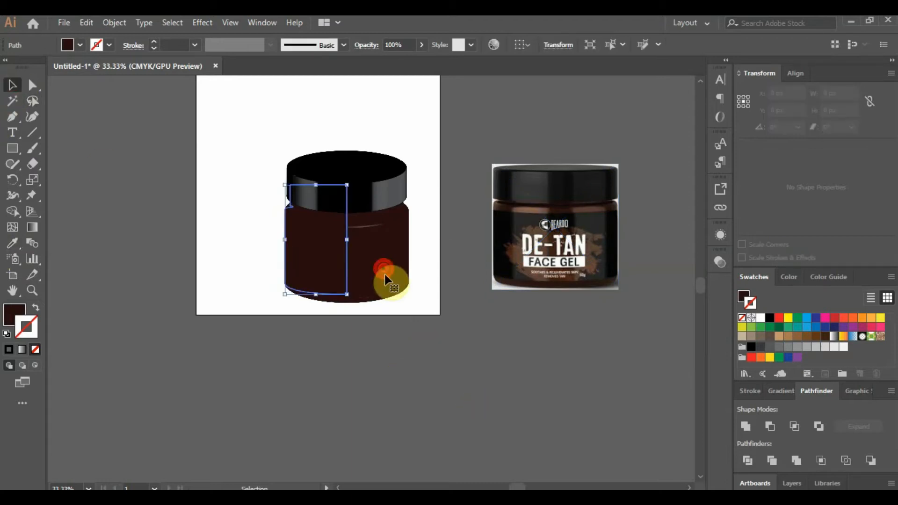
click(720, 235)
click(610, 300)
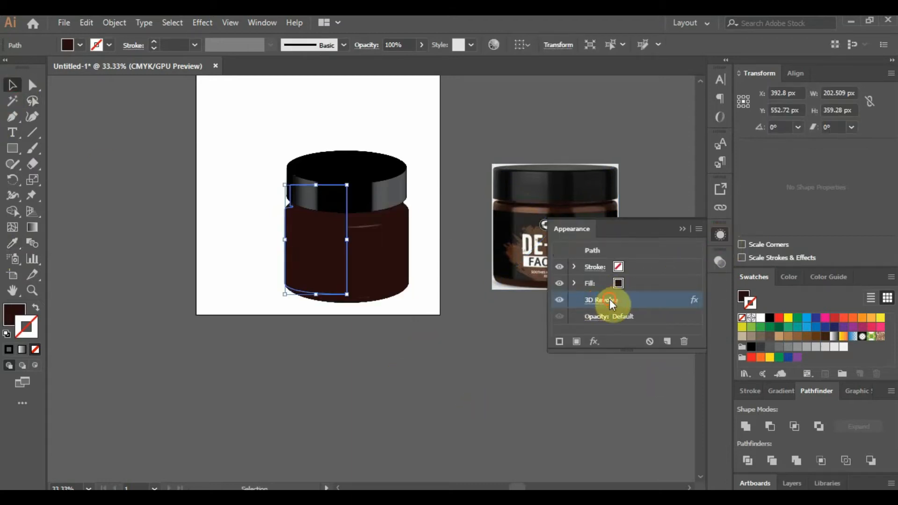
click(496, 460)
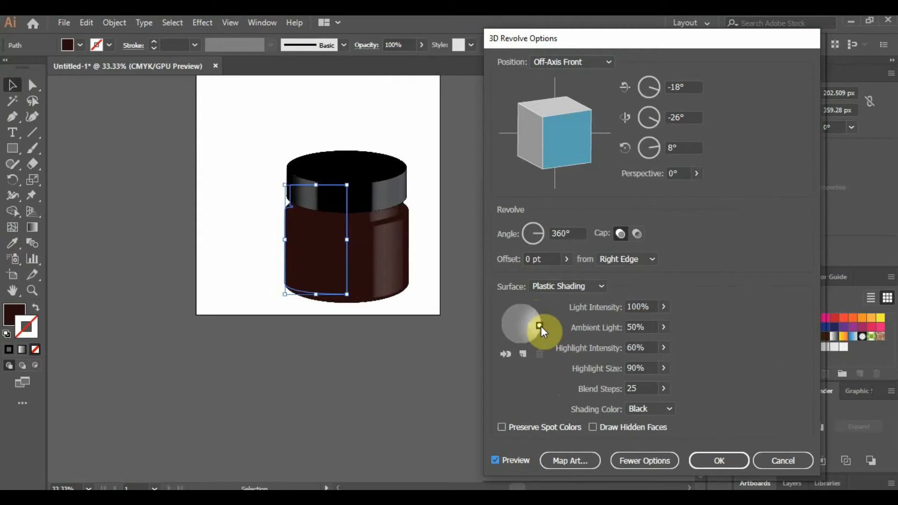
click(521, 354)
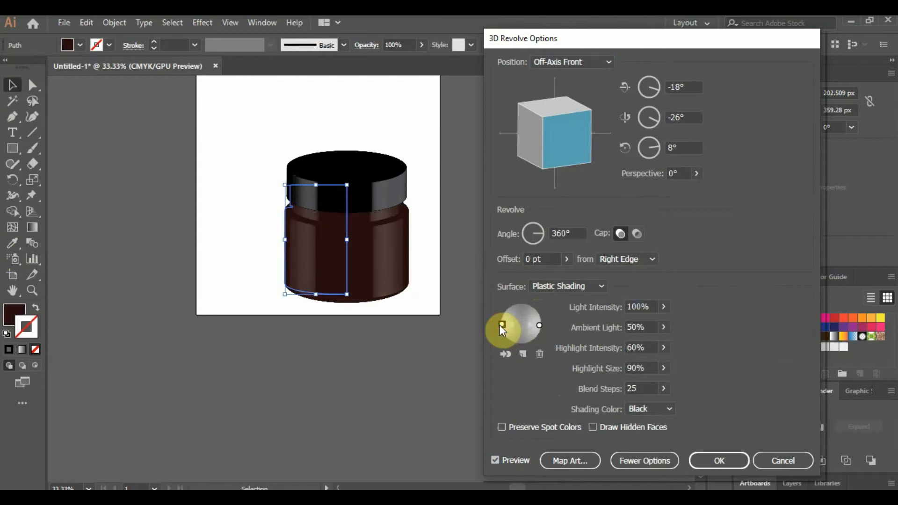
Step: Set the jar body's blend steps to 60 and ambient light to 12%, and apply the revolve settings
click(644, 388)
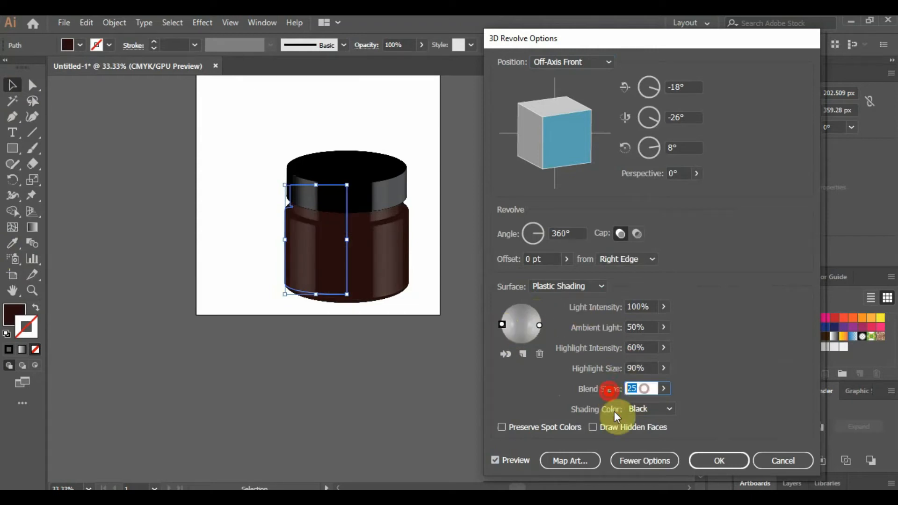
text(60)
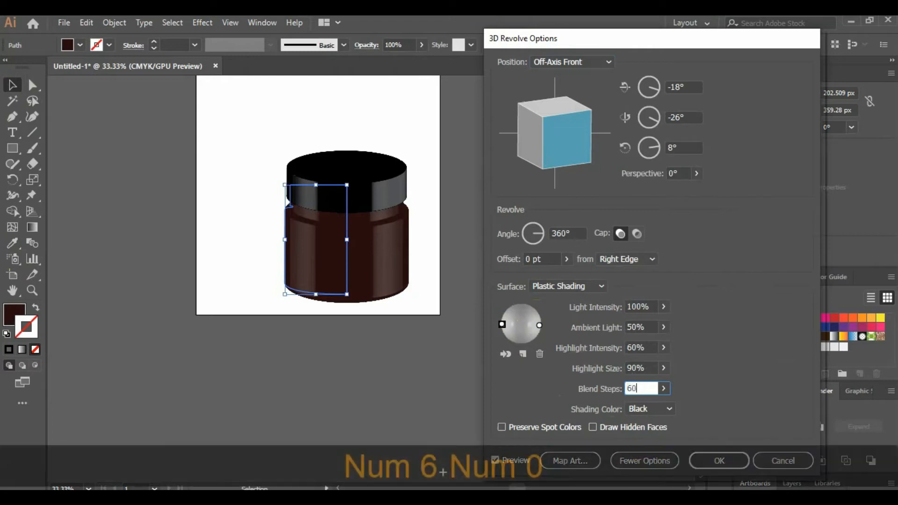
click(661, 326)
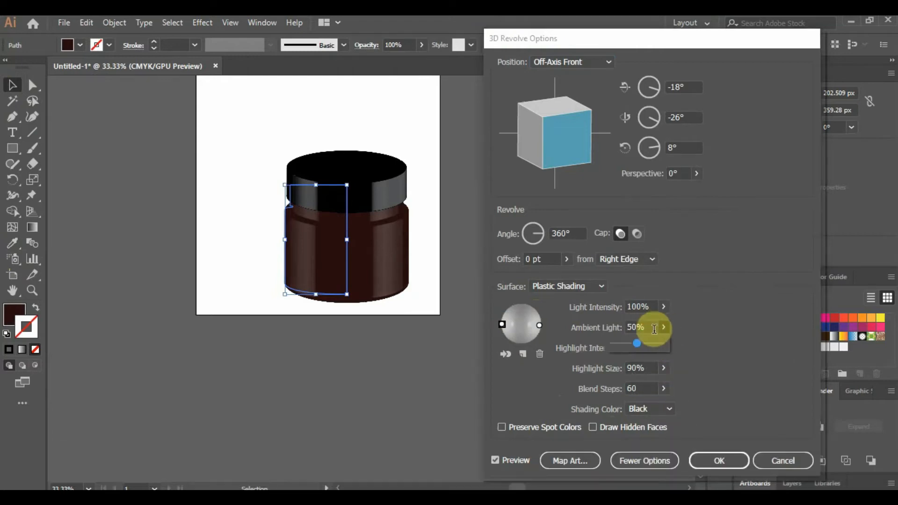
click(661, 328)
drag(622, 343, 619, 343)
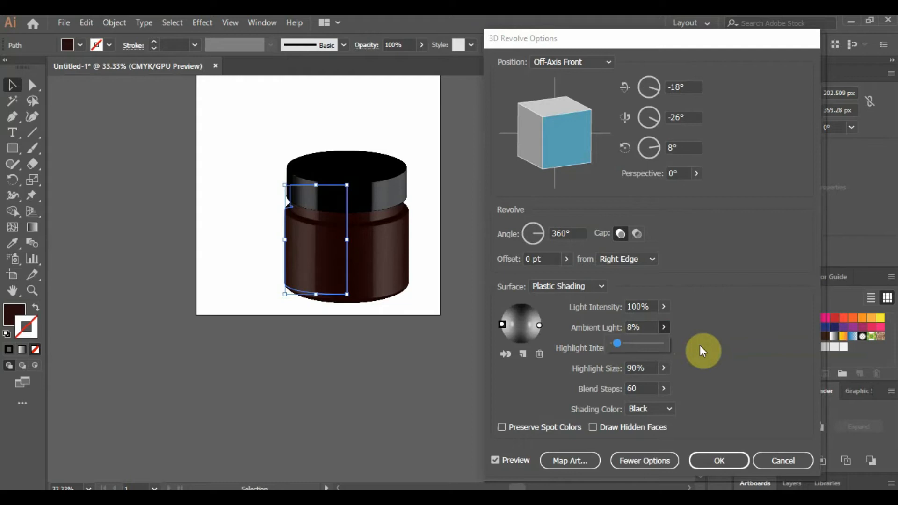
drag(617, 344, 620, 344)
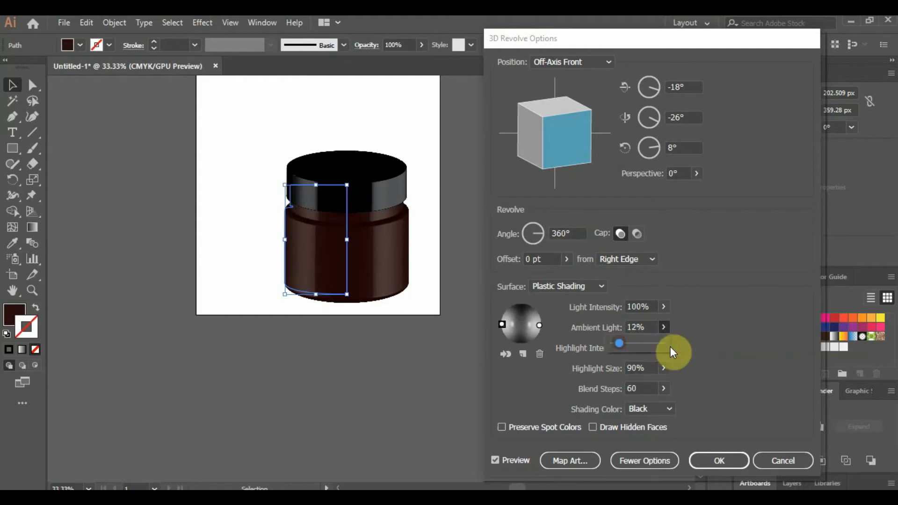
click(703, 347)
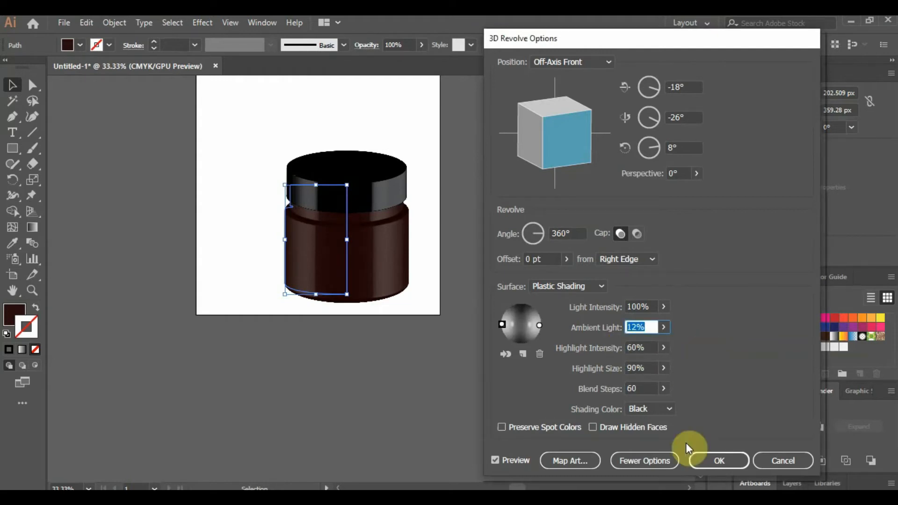
click(707, 459)
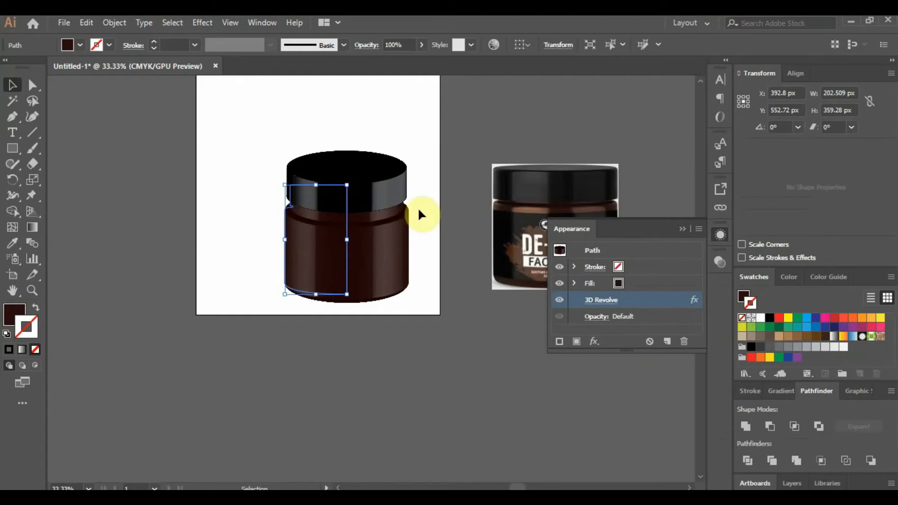
Step: Nudge the lid down in small increments until it sits snugly on the jar body's neck
click(682, 229)
click(432, 170)
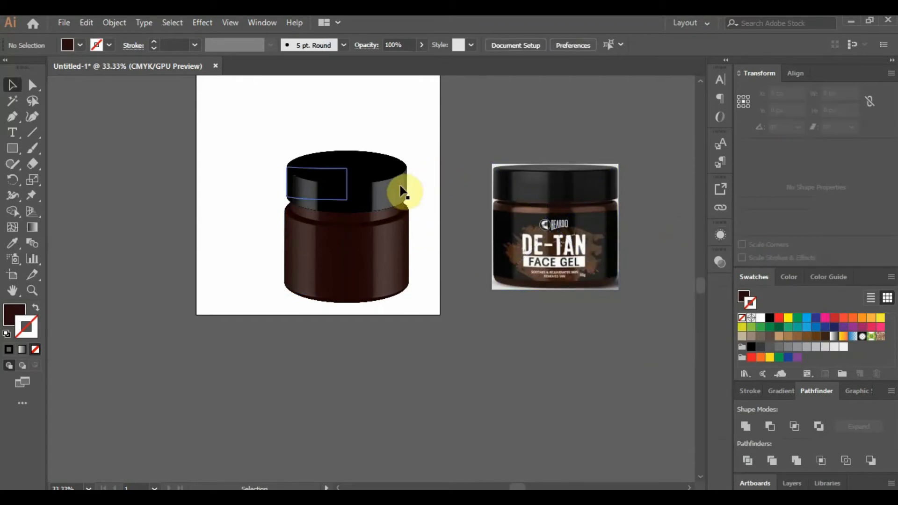
click(401, 188)
key(Down)
key(Down)
key(Down)
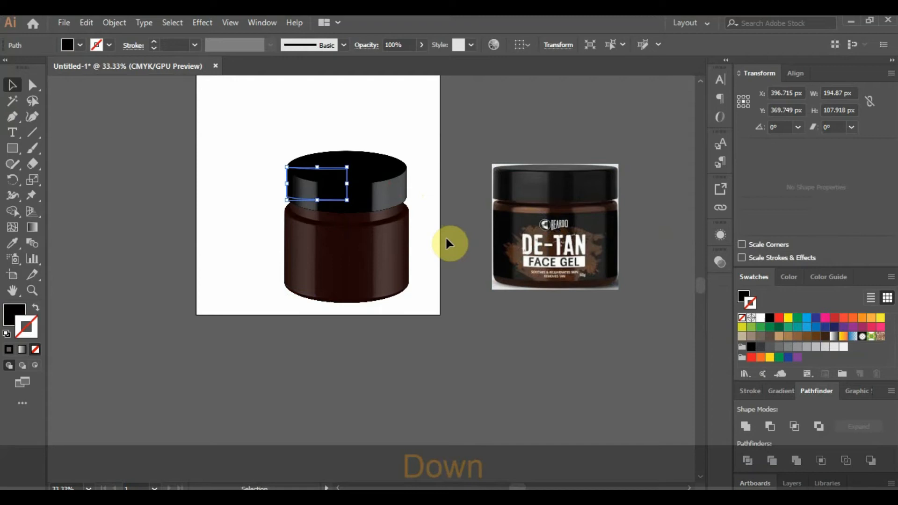
key(Down)
key(Down)
key(Down)
key(Down)
key(Down)
key(Down)
key(Down)
key(Down)
key(Down)
key(Down)
key(Down)
key(Down)
key(Down)
key(Down)
key(Down)
key(Down)
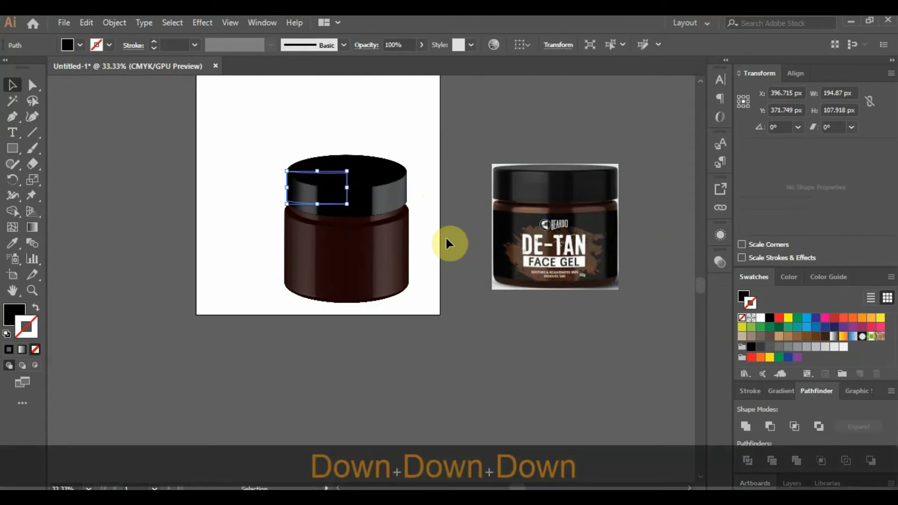
click(495, 359)
Step: Move the lid and jar body together straight up the artboard, placing the lid profile at about Y 224 px
drag(240, 152, 424, 311)
drag(377, 237, 377, 188)
click(443, 262)
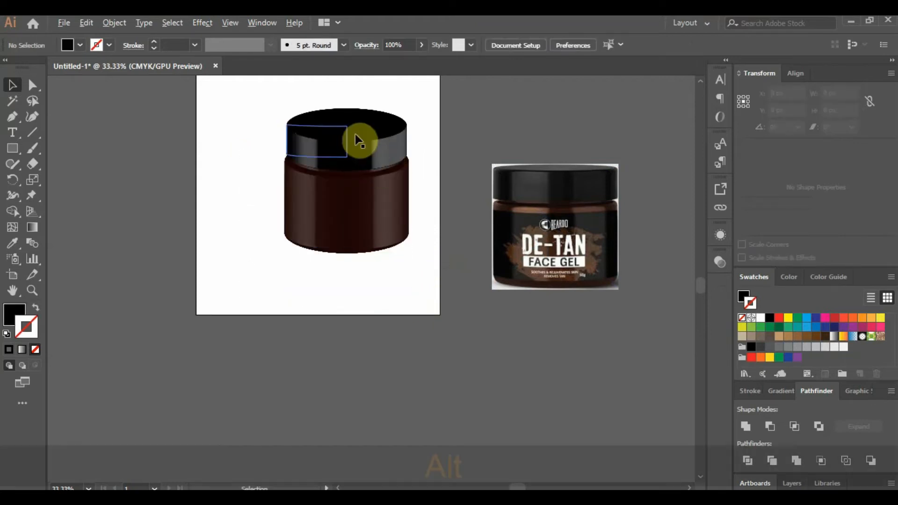
Step: Set the lid's 3D Revolve blend steps to 213 with the preview on, and apply the settings
scroll(355, 133, up, 2)
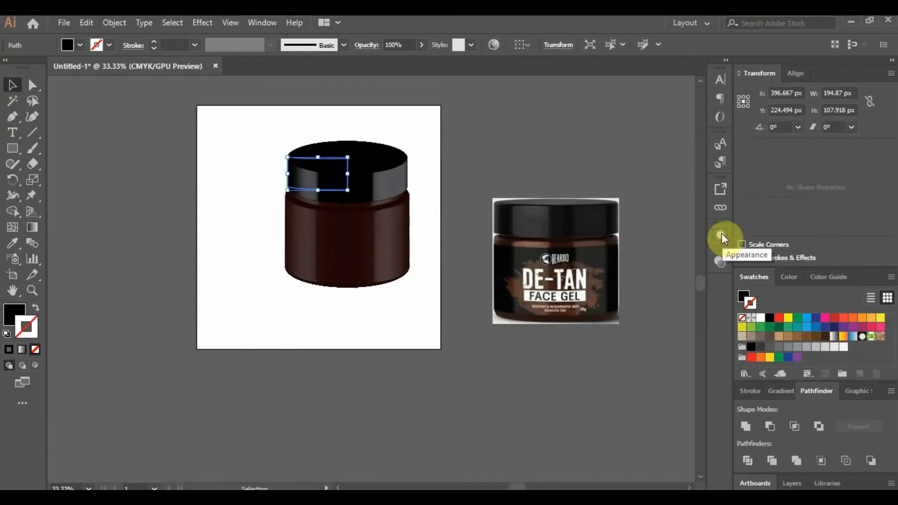
scroll(311, 176, up, 3)
scroll(313, 180, up, 2)
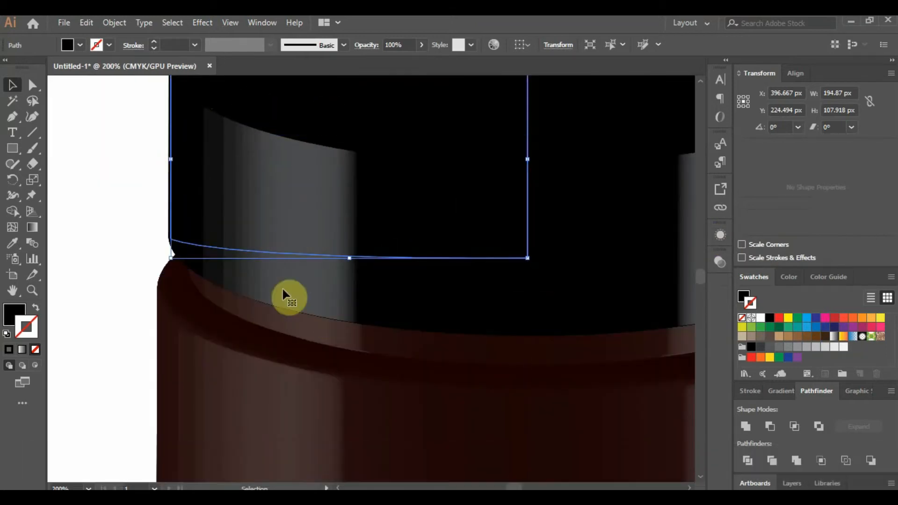
click(720, 235)
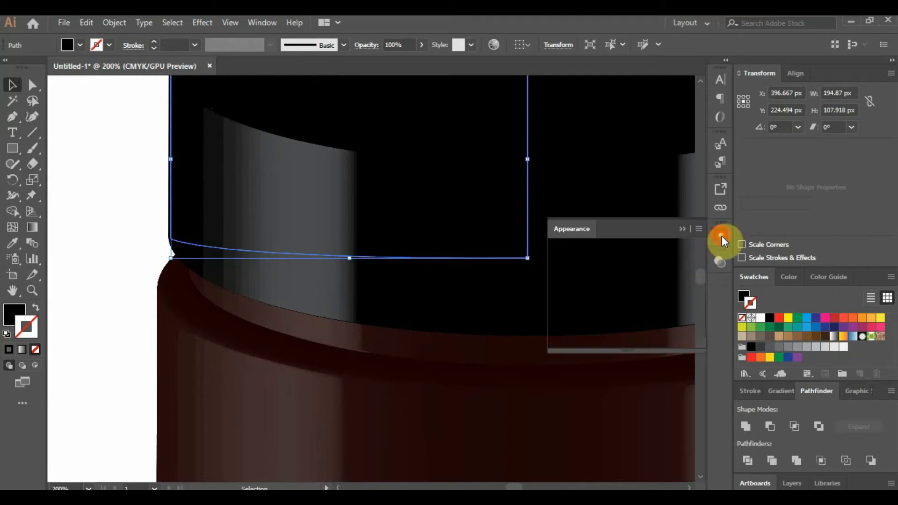
click(601, 300)
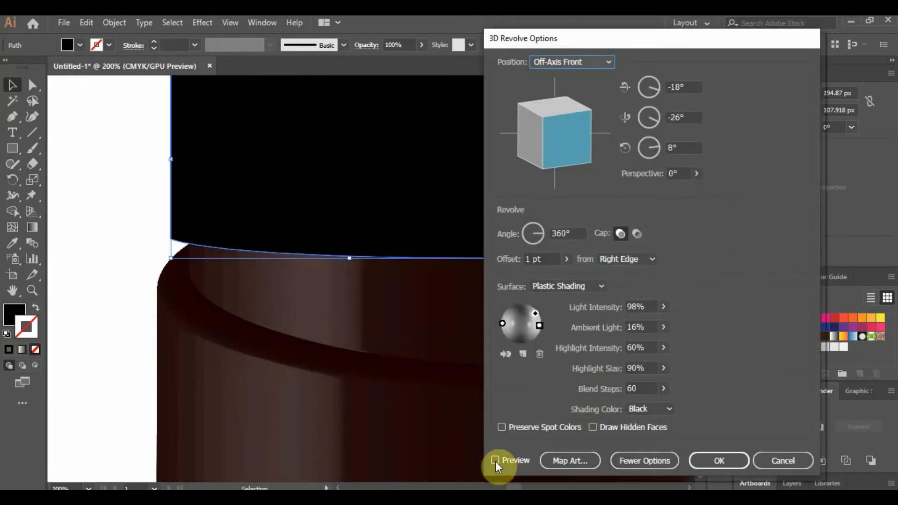
click(495, 461)
click(663, 389)
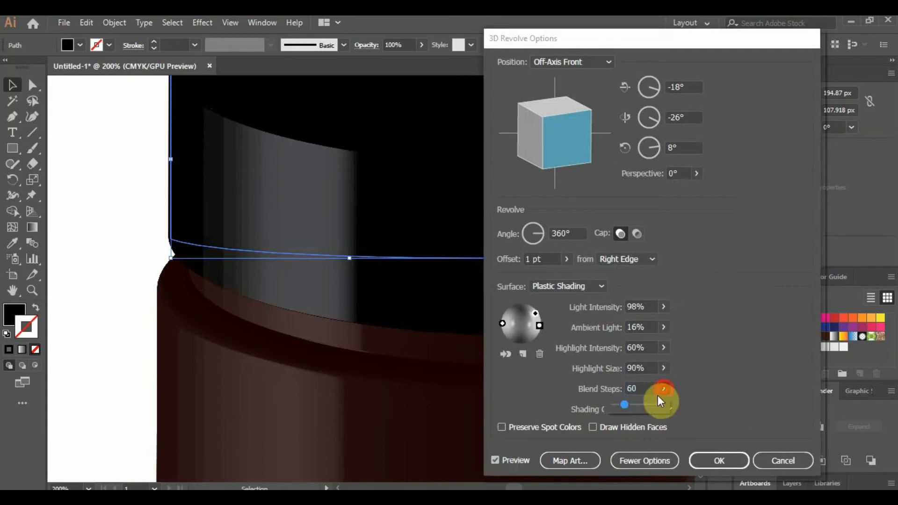
drag(630, 405, 635, 404)
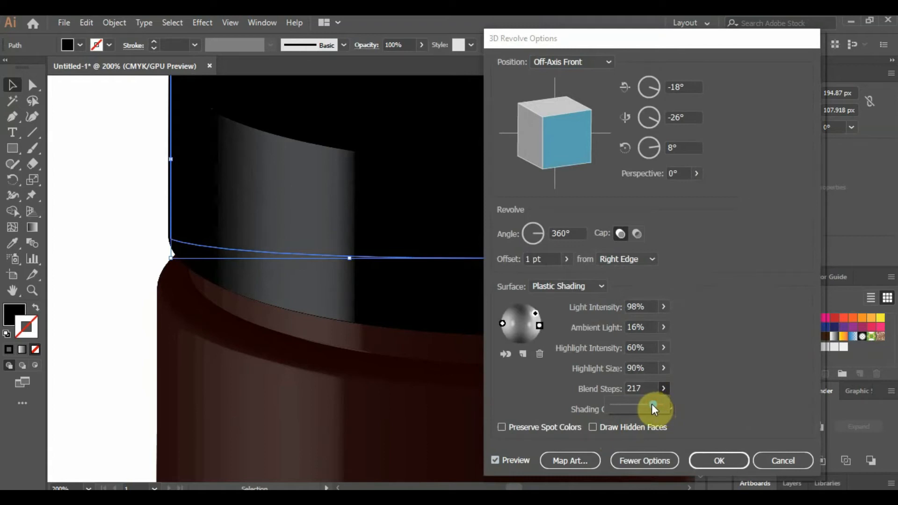
click(712, 460)
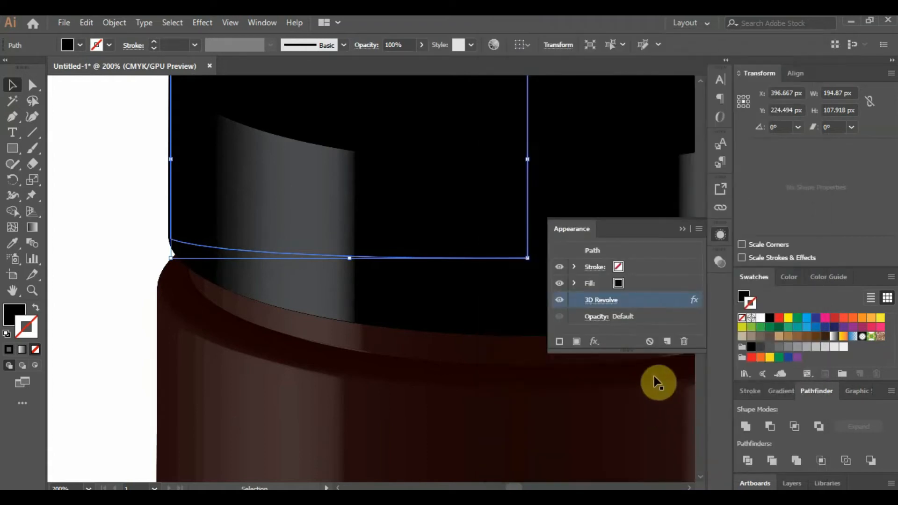
click(683, 228)
click(78, 241)
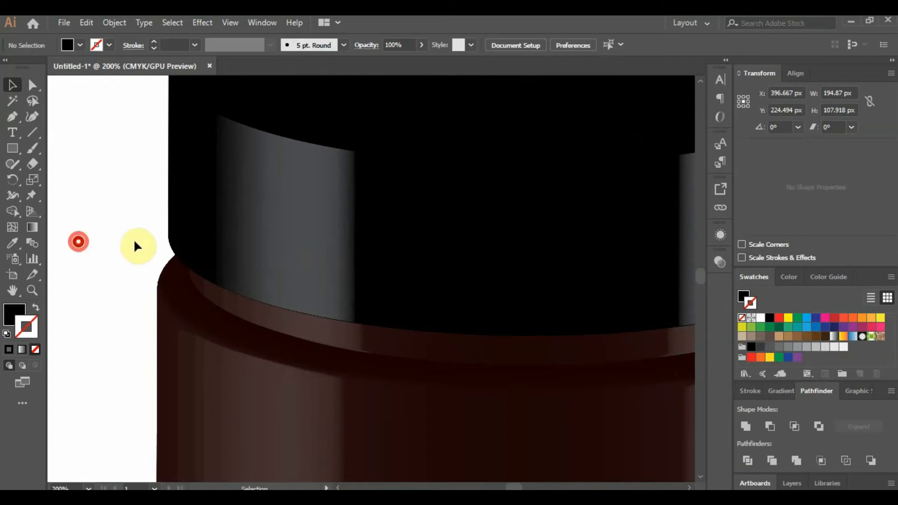
Step: Enable Preserve Spot Colors and set blend steps to 213 in the jar body's 3D Revolve settings, and apply them
click(412, 369)
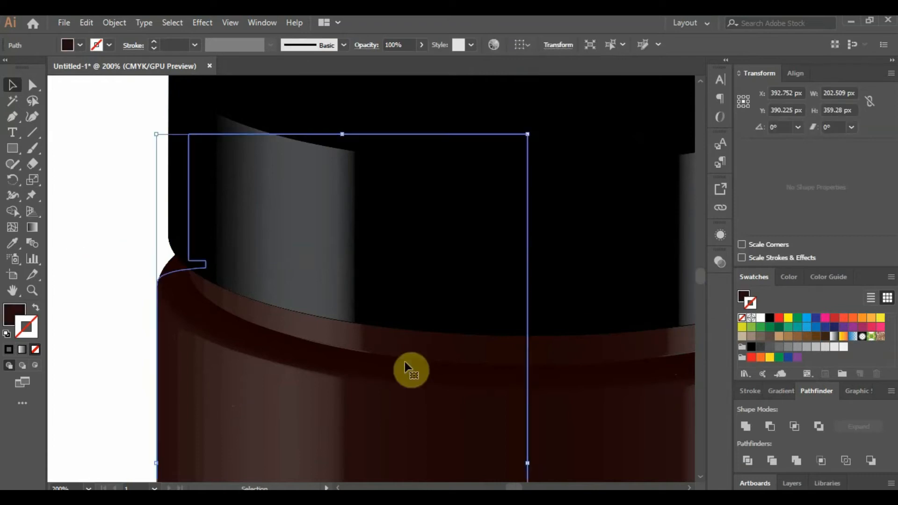
click(721, 236)
click(601, 302)
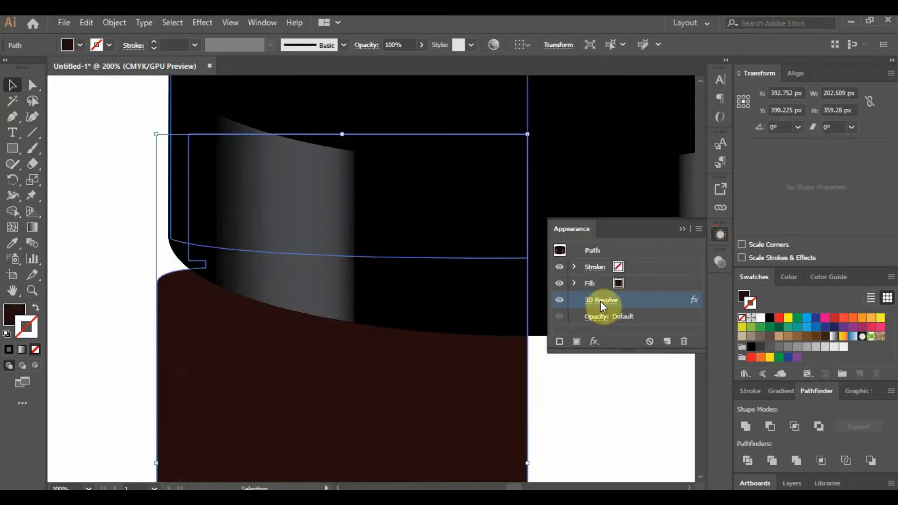
click(492, 461)
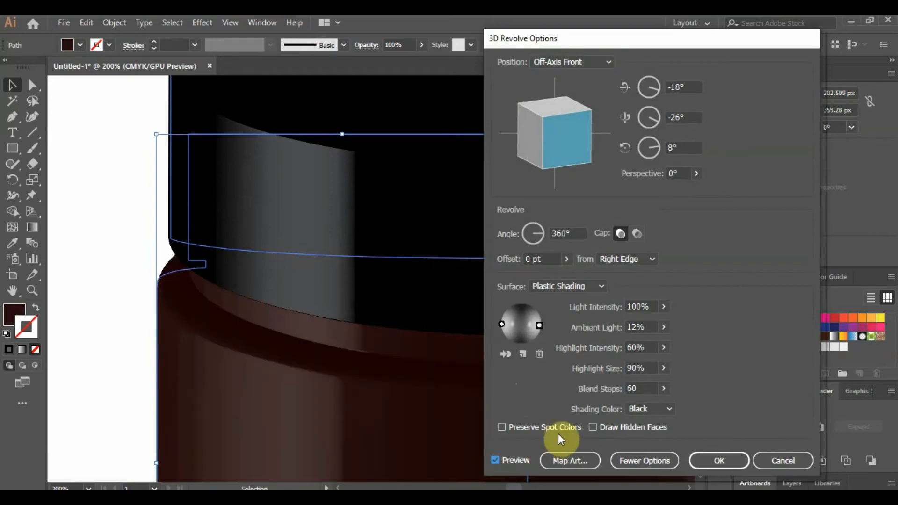
click(501, 428)
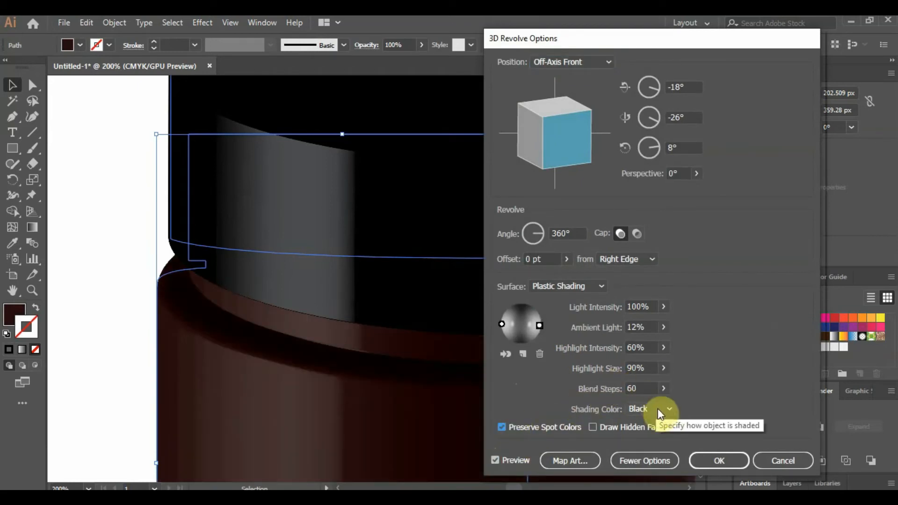
click(664, 388)
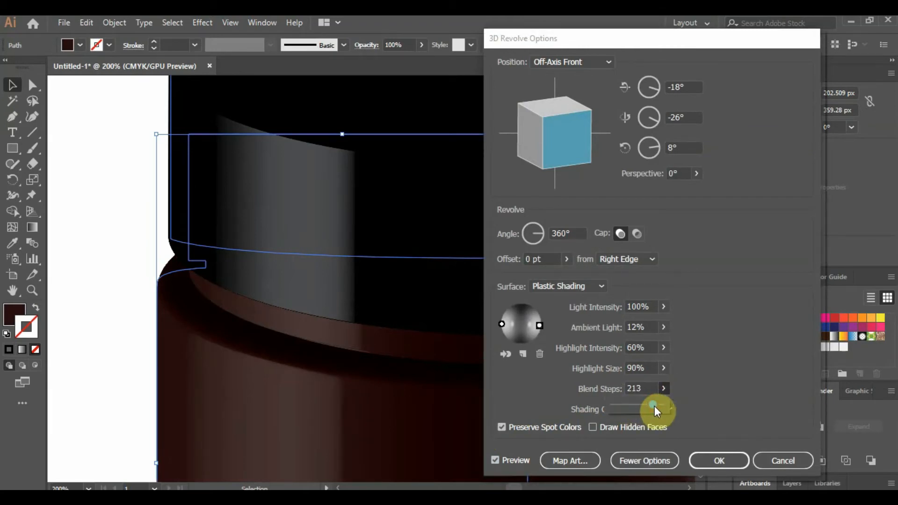
click(500, 427)
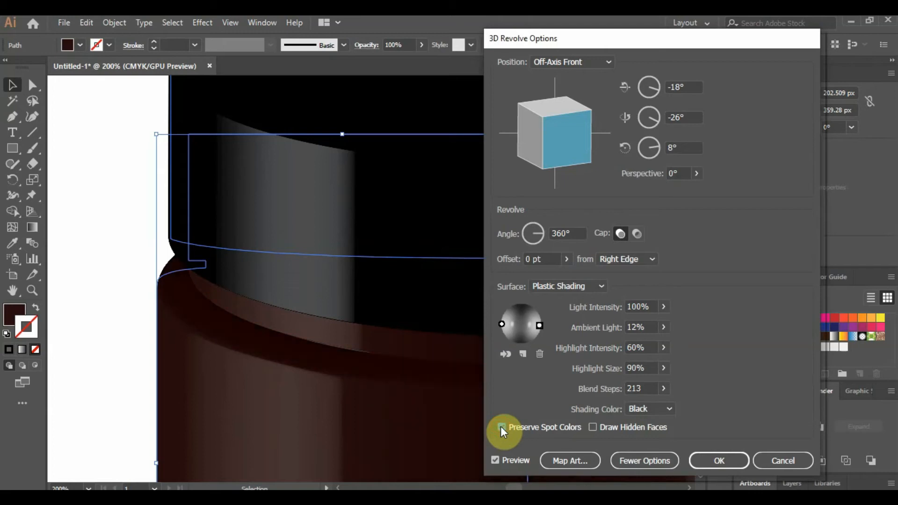
click(716, 460)
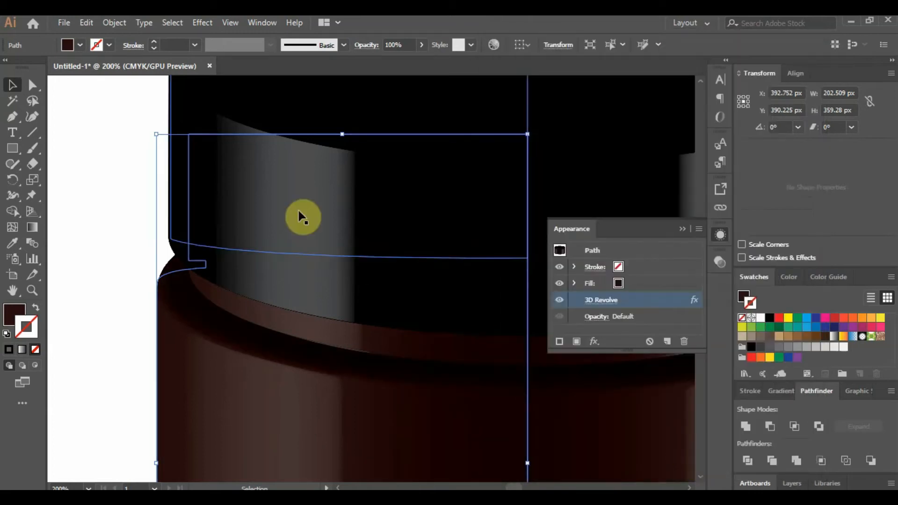
Step: Enable Preserve Spot Colors in the lid's 3D Revolve settings and apply them
click(231, 118)
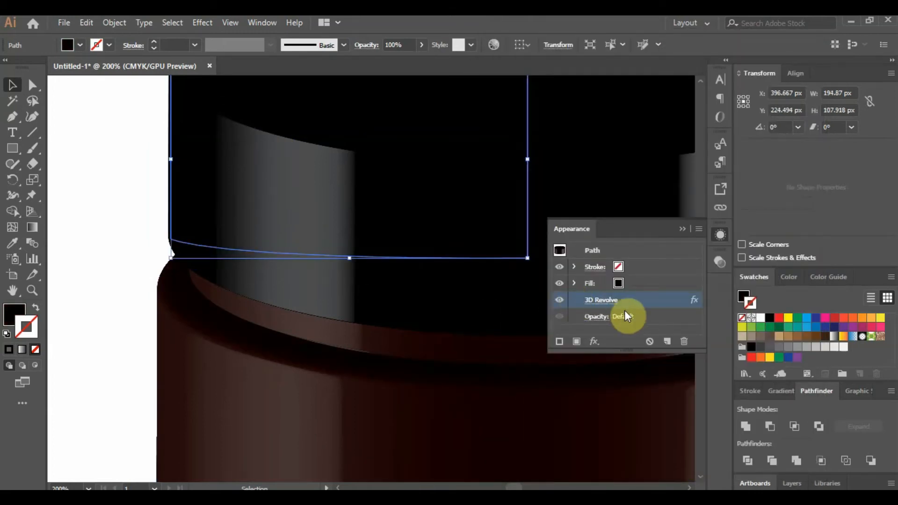
click(596, 302)
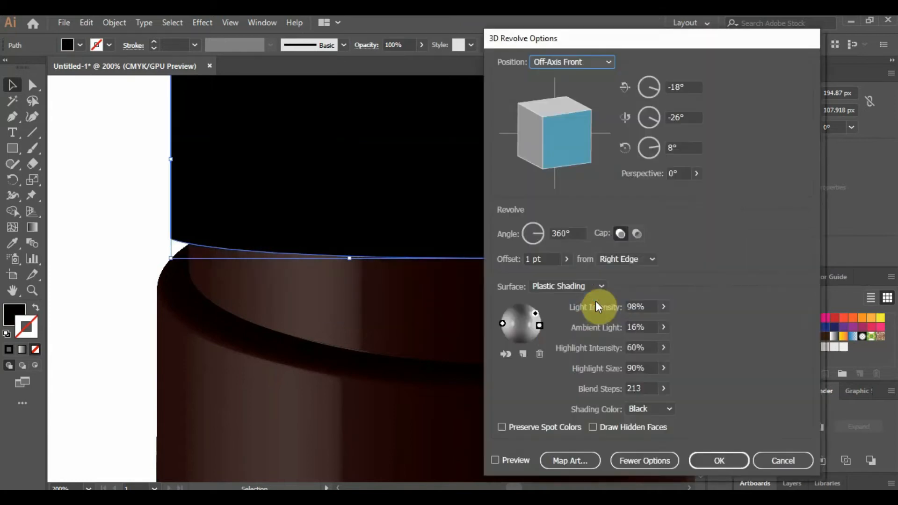
click(495, 459)
click(502, 427)
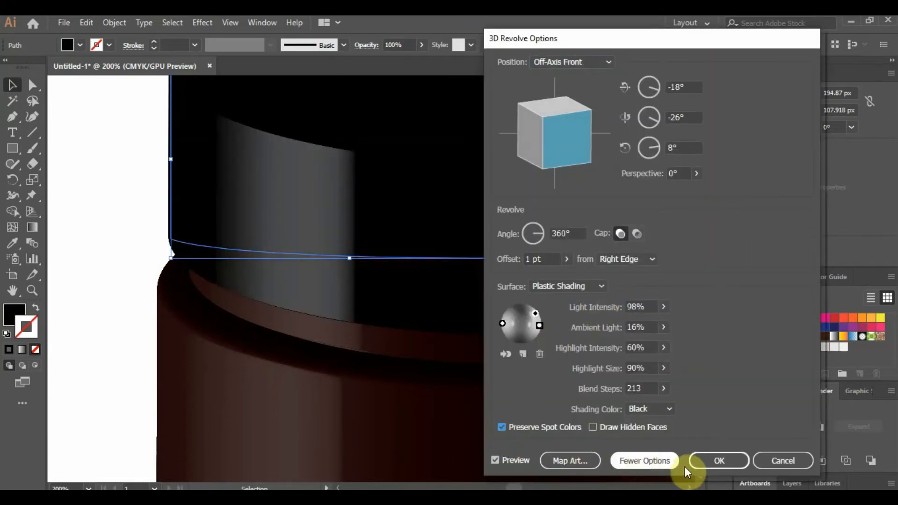
click(721, 460)
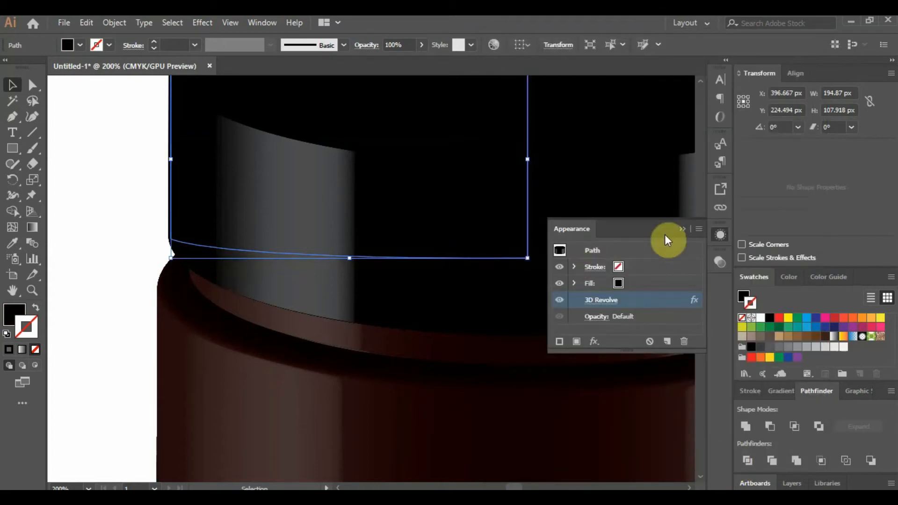
click(112, 225)
Step: Move the whole jar to the artboard's upper-left area, placing the lid profile at about X 220 px, Y 177 px
scroll(170, 164, down, 3)
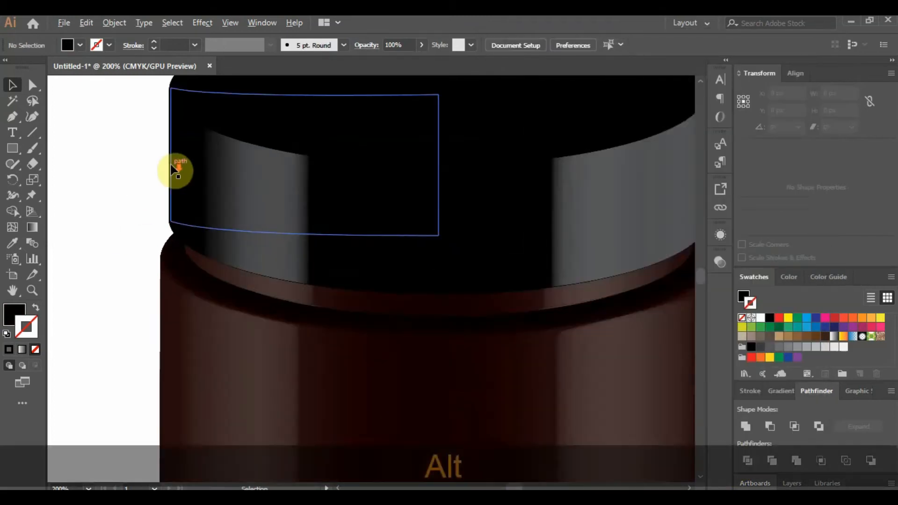
scroll(170, 164, down, 2)
drag(144, 124, 307, 293)
drag(263, 227, 207, 211)
click(258, 291)
Step: Rotate the lid's 3D Revolve to a custom position of -8°, -10° and 1° with the preview on
click(189, 163)
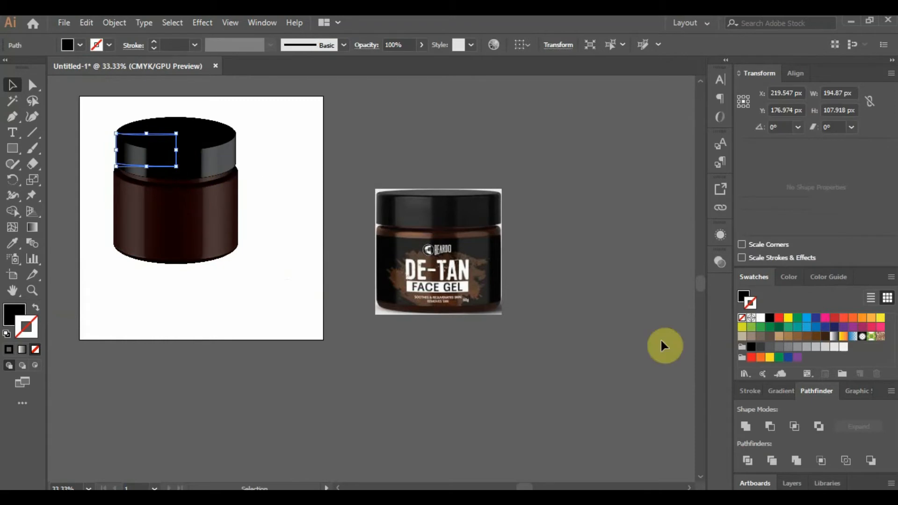
click(721, 232)
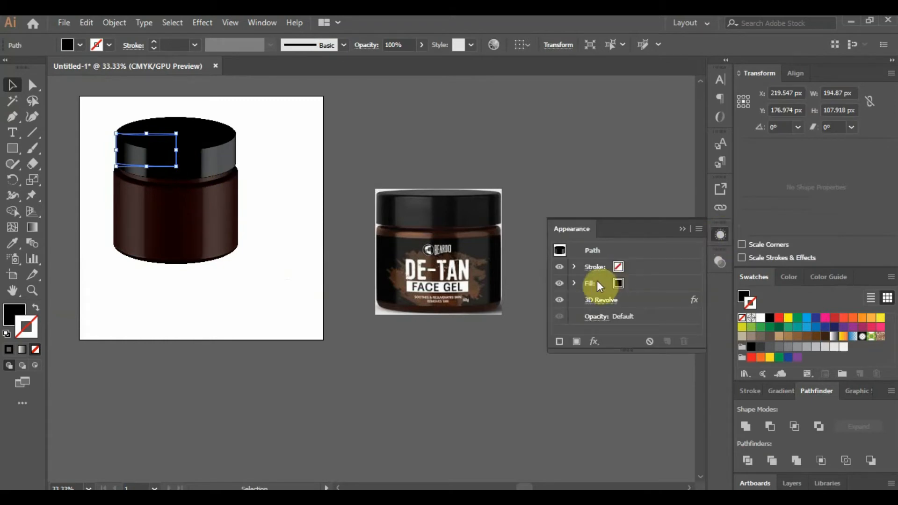
click(597, 301)
click(497, 457)
click(560, 135)
drag(560, 135, 565, 126)
click(684, 115)
text(-10)
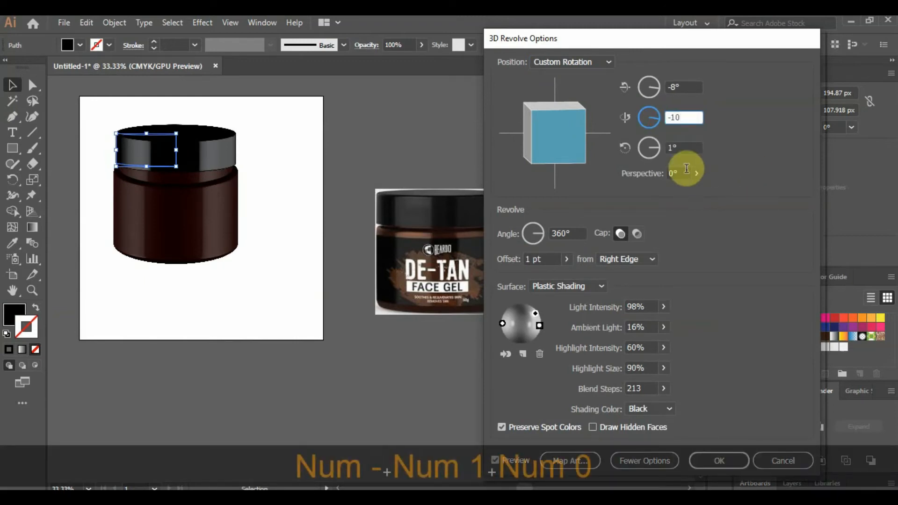
click(687, 147)
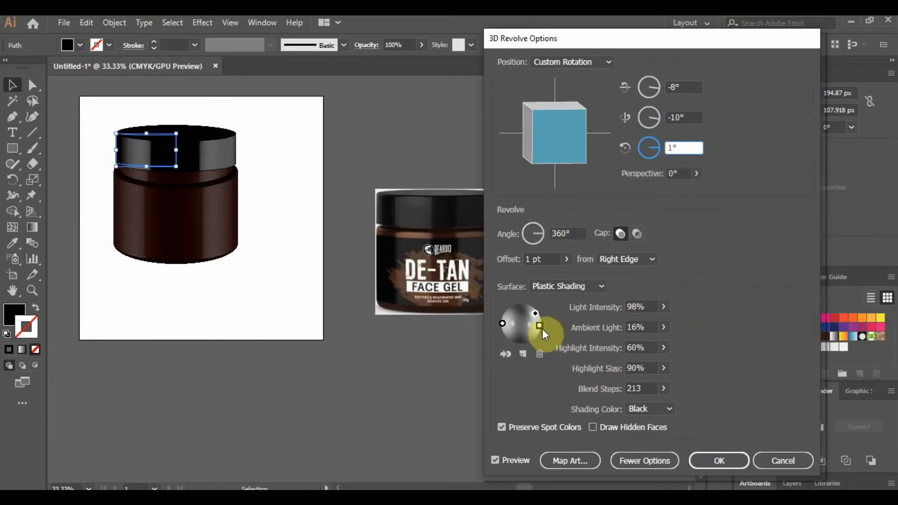
Step: Try the lid's upper-right light at other spots on the shading sphere, and delete that light
drag(536, 315, 528, 309)
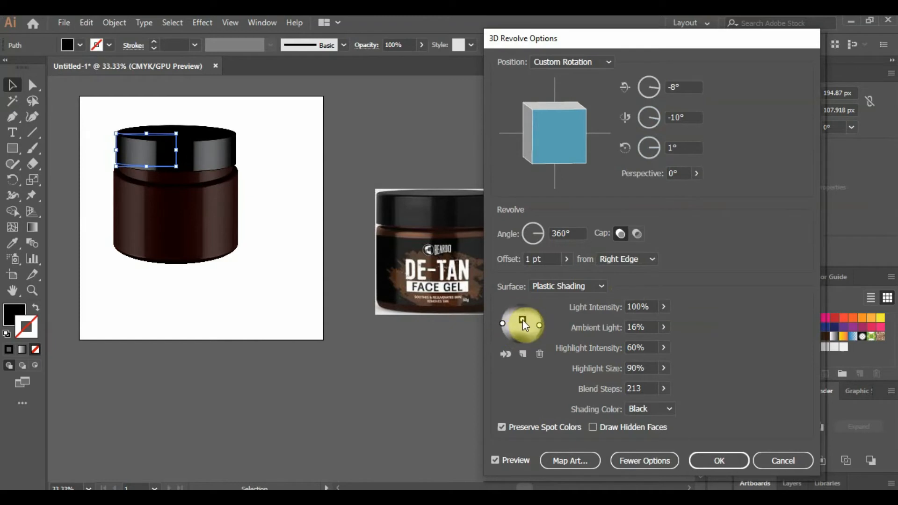
click(523, 327)
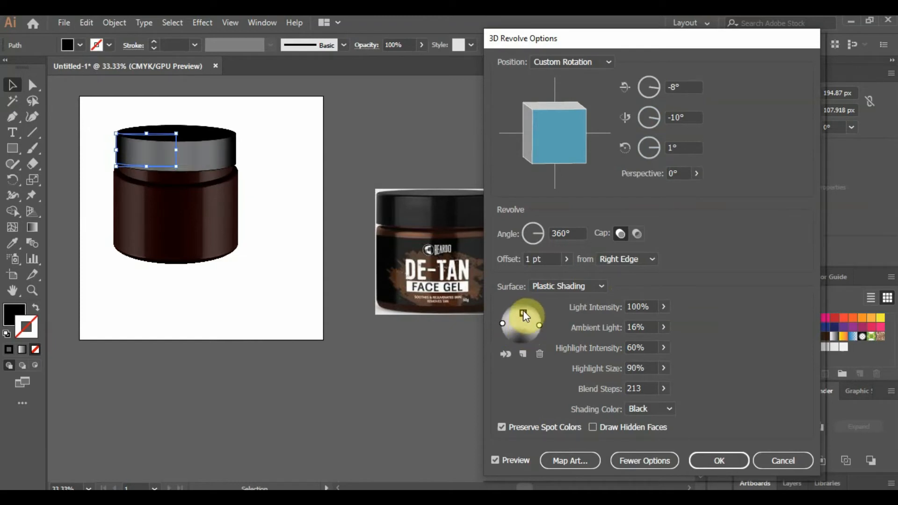
click(535, 352)
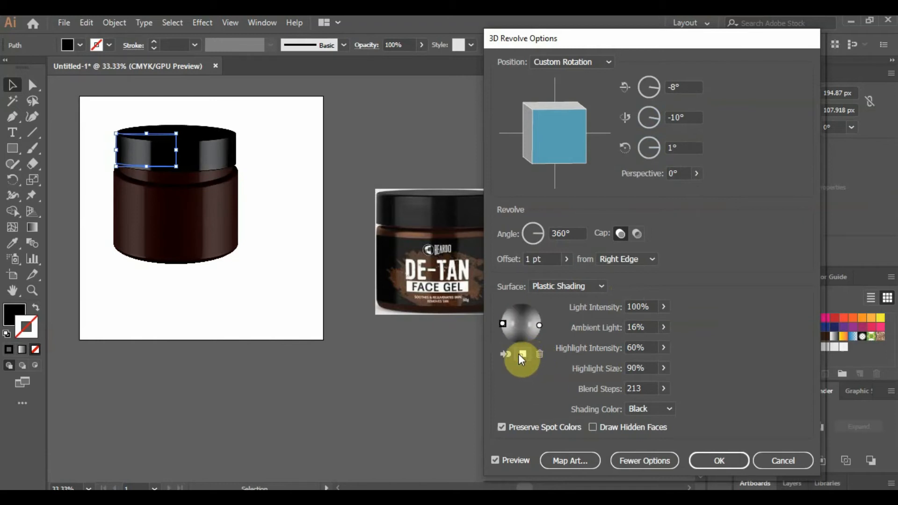
Step: Add a light at the top edge of the lid's shading sphere, send it behind the object, and apply the revolve settings
click(520, 353)
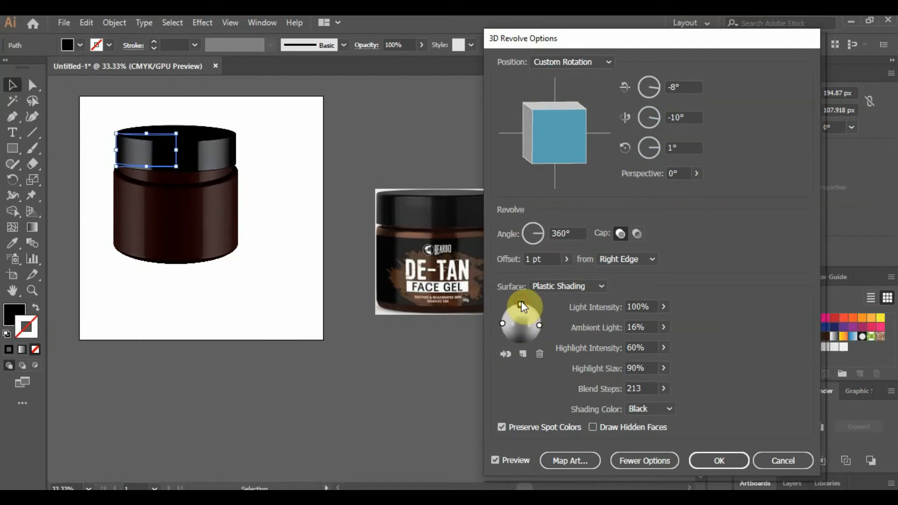
click(504, 354)
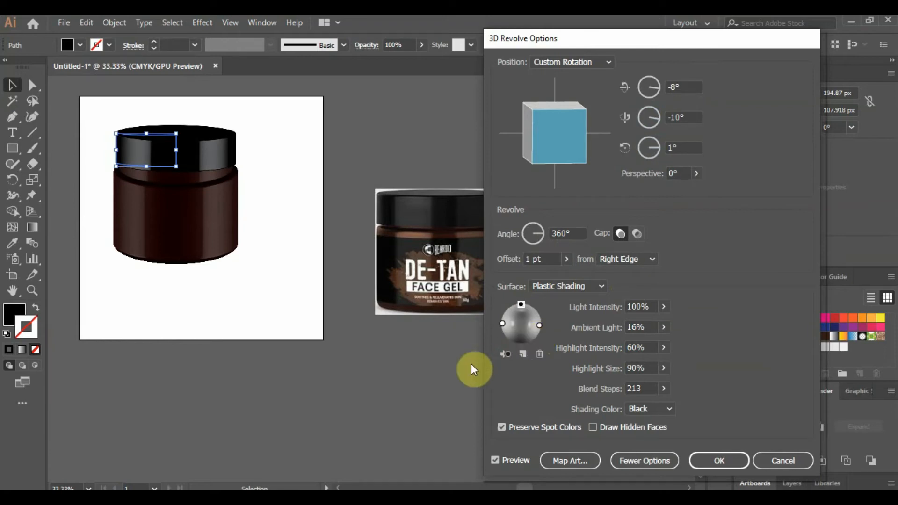
click(709, 459)
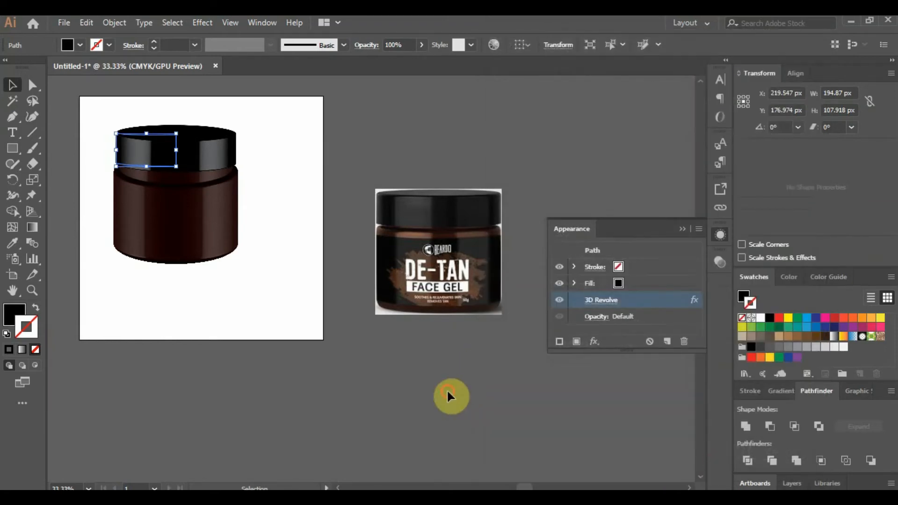
click(448, 392)
Step: Rotate the jar body's 3D Revolve to a custom position of -5°, -9° and 1° with the preview on, and apply it
click(215, 253)
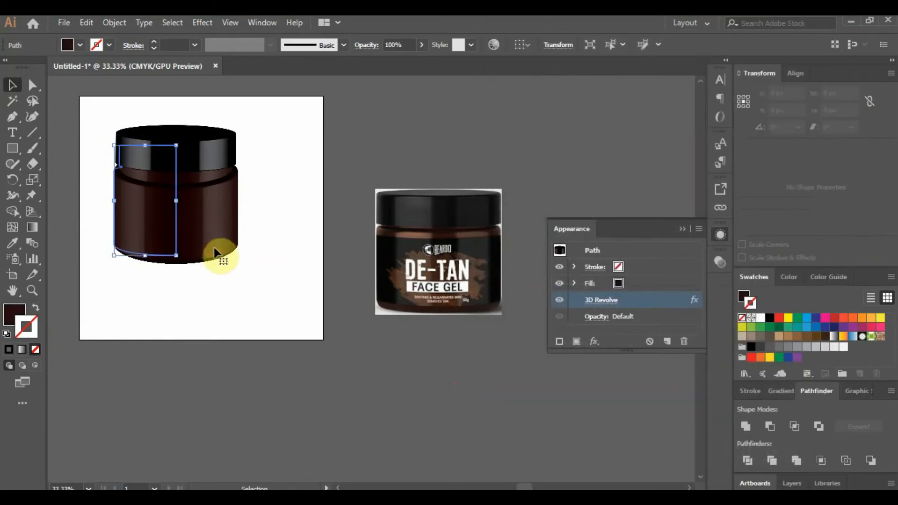
click(603, 301)
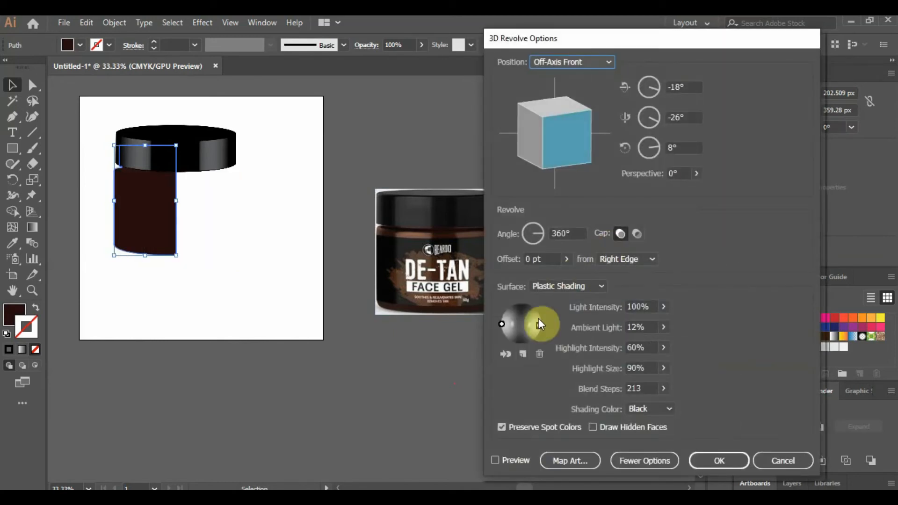
click(496, 460)
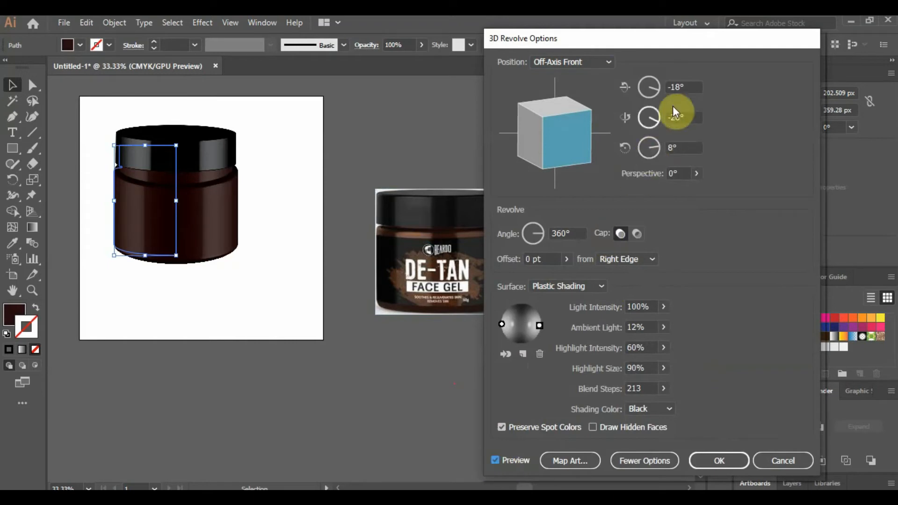
click(656, 122)
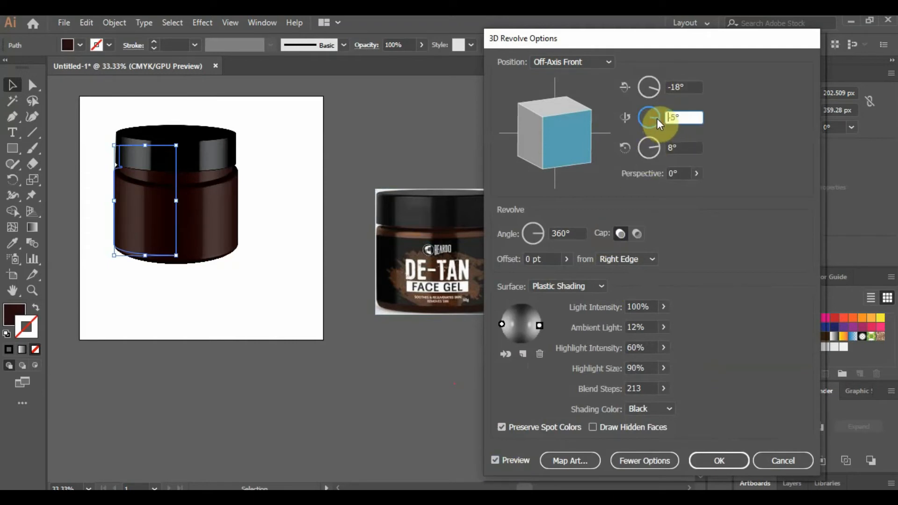
mouse_move(570, 150)
mouse_down()
mouse_move(531, 154)
mouse_move(585, 114)
mouse_move(579, 105)
mouse_move(578, 154)
mouse_up()
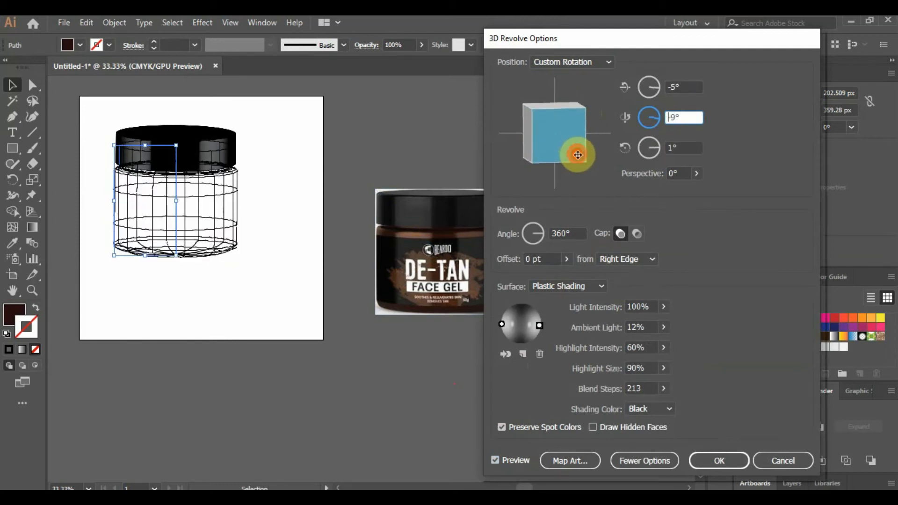
click(404, 160)
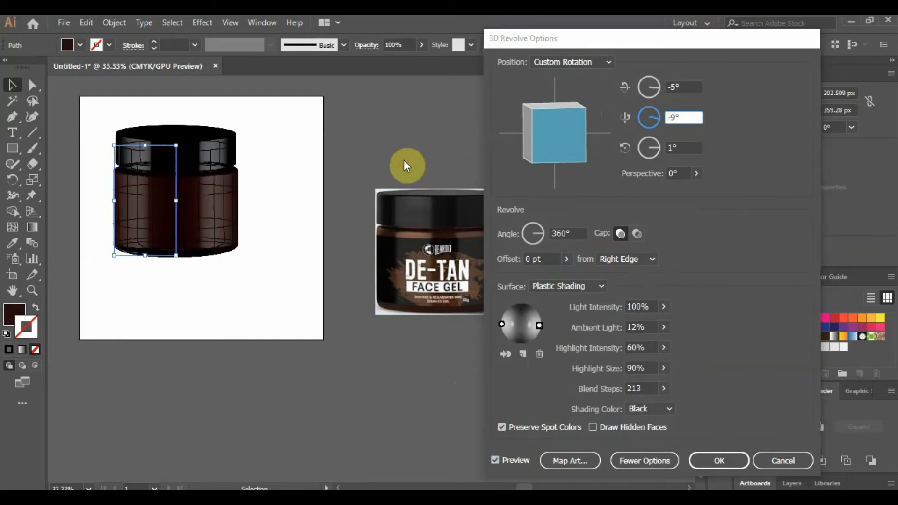
click(724, 461)
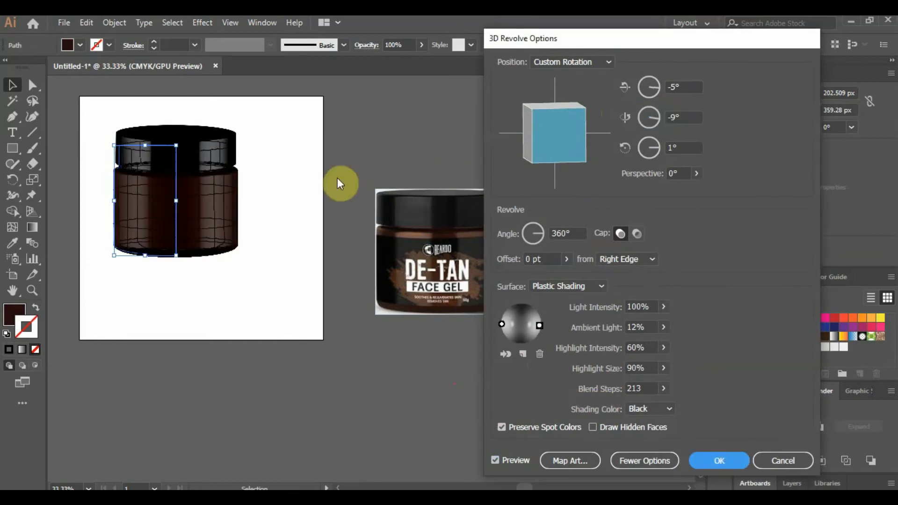
Step: Set the jar body's 3D Revolve rotation to -8° on the first axis and -10° on the second, and deselect the body
click(196, 226)
click(607, 299)
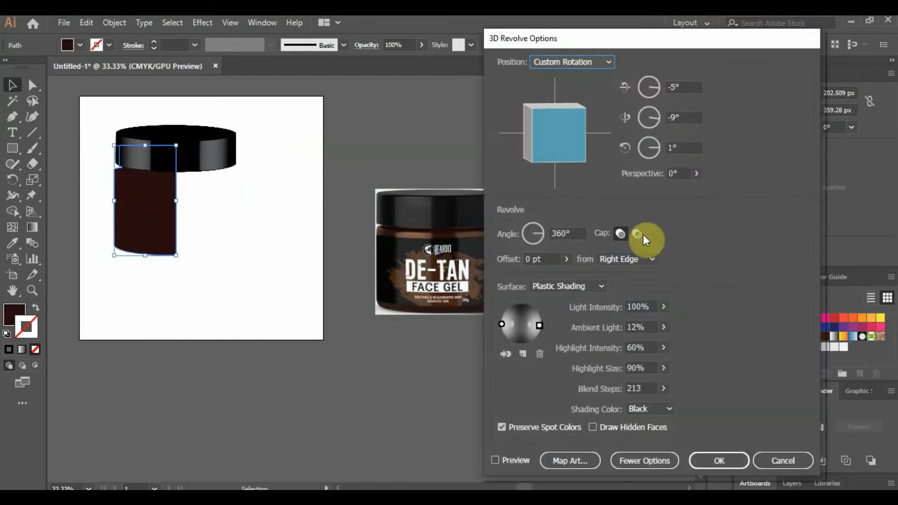
click(637, 86)
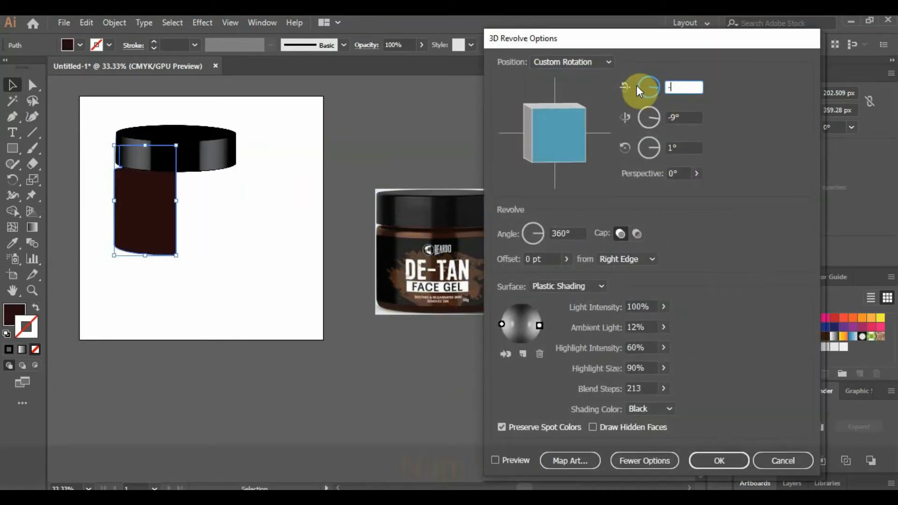
text(-8)
key(Tab)
text(-10)
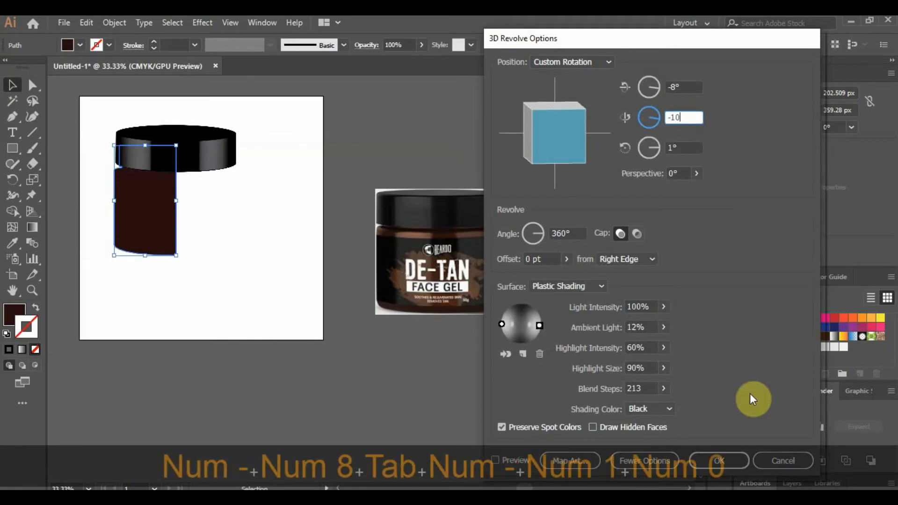
click(719, 461)
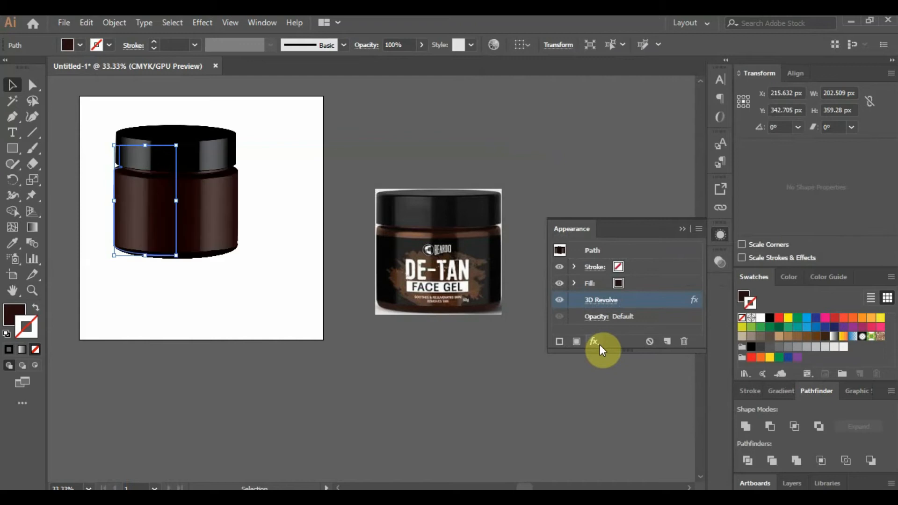
click(276, 217)
Step: Draw a rectangle matched to the jar body's width, about 402 by 211 px, and place it below the jar
key(ctrl+plus)
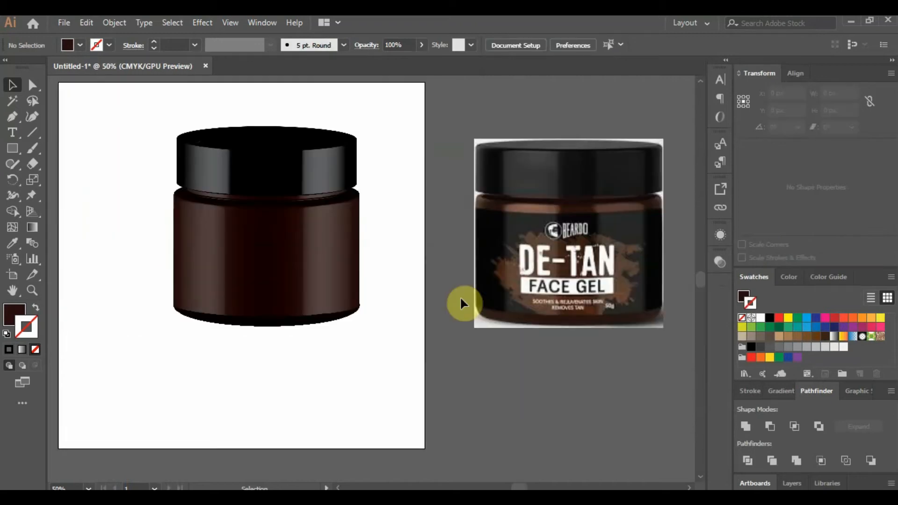
click(13, 149)
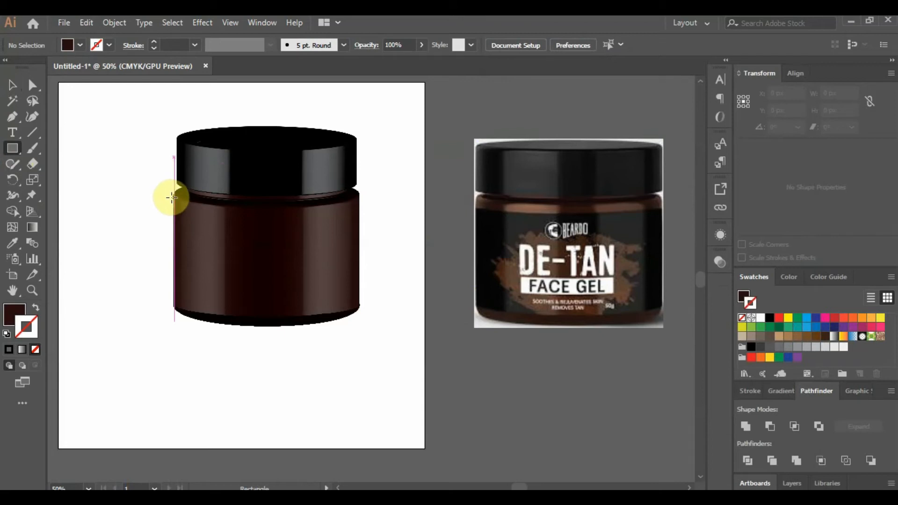
drag(170, 202, 73, 298)
click(12, 86)
drag(134, 240, 358, 261)
drag(176, 256, 173, 256)
drag(283, 258, 450, 394)
click(545, 405)
click(497, 398)
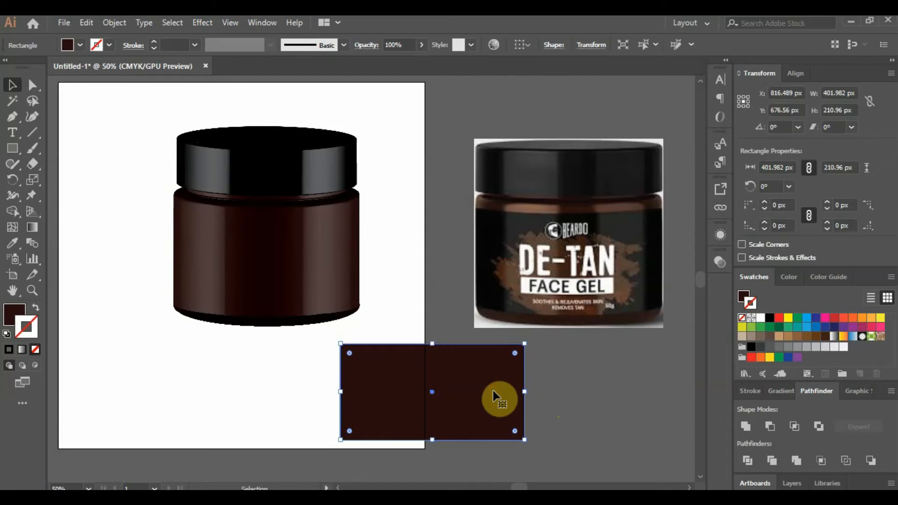
Step: Fill the rectangle with the black sampled from the label in the reference photo
click(13, 243)
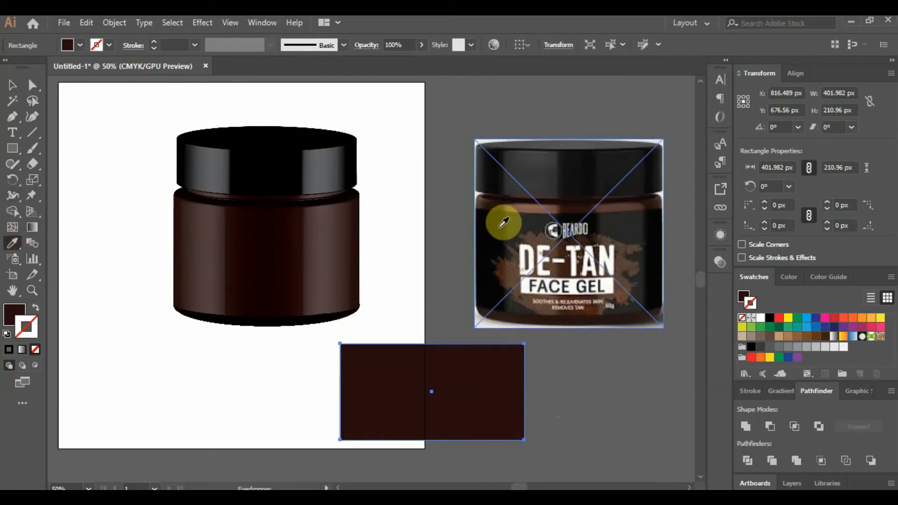
click(499, 226)
click(12, 85)
click(573, 395)
click(479, 381)
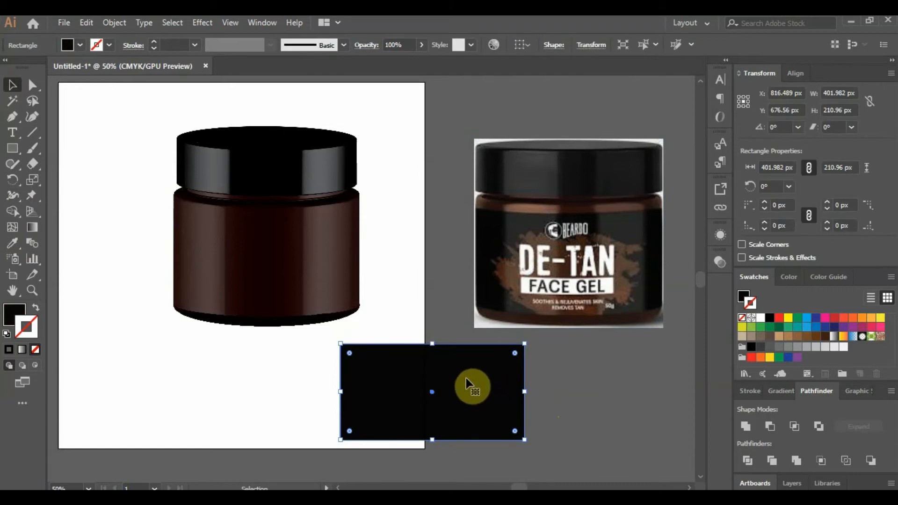
Step: Duplicate the black rectangle edge to edge on its left and unite both into one label shape about 804 px wide
drag(466, 380, 283, 380)
click(584, 396)
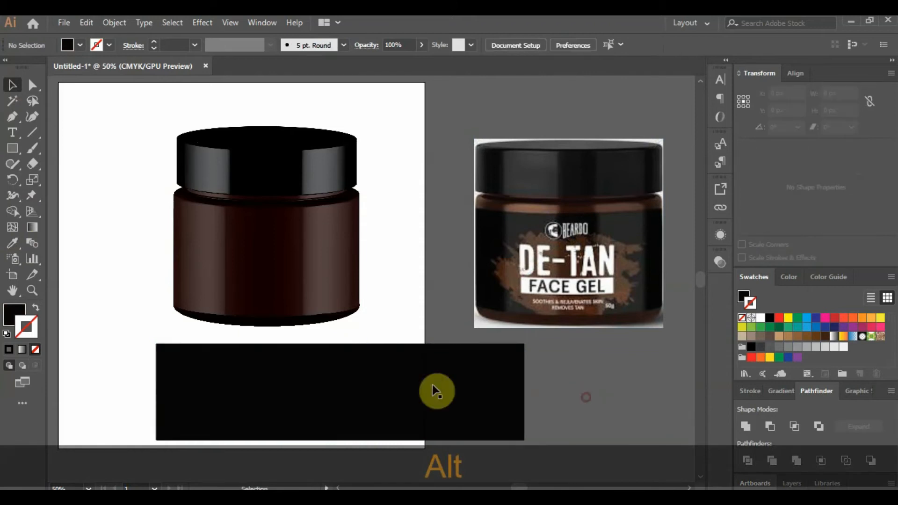
click(288, 376)
shift+click(445, 388)
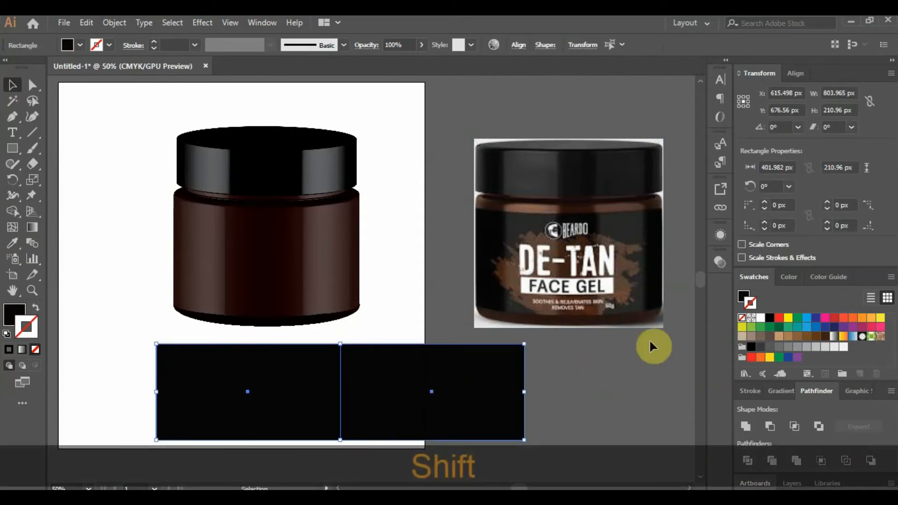
click(747, 426)
click(585, 394)
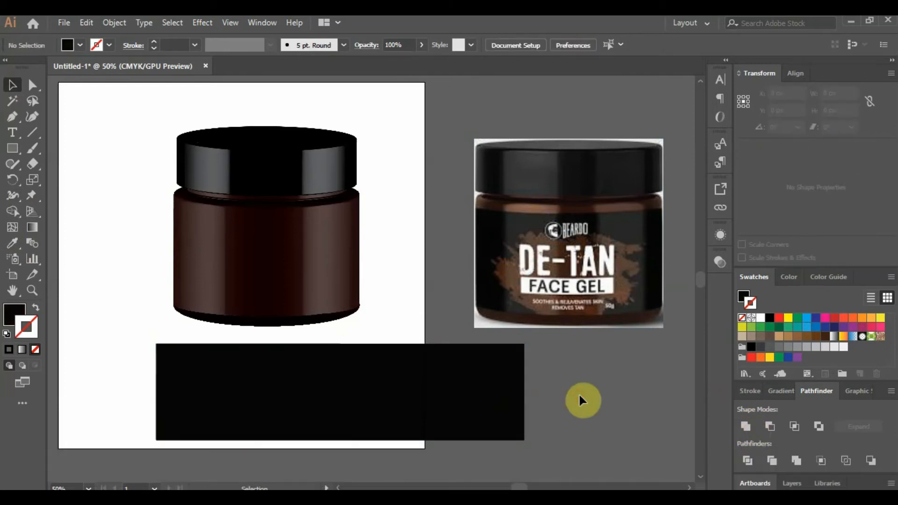
Step: Add a text object on the black label shape and set it to Qualy Bold at 36 pt
click(12, 132)
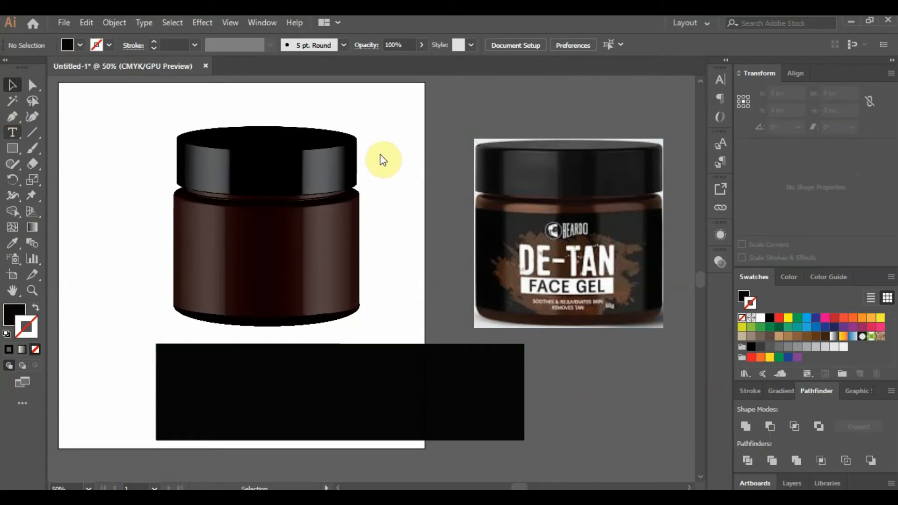
click(327, 376)
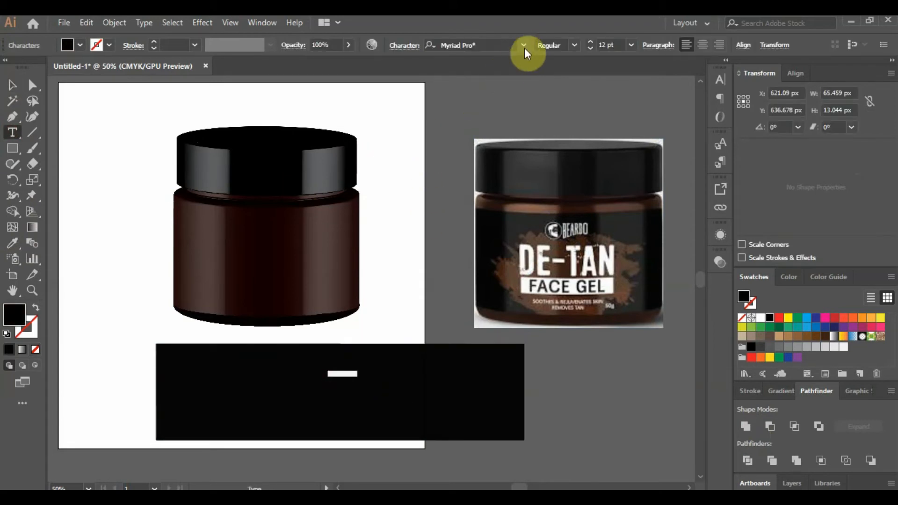
click(524, 45)
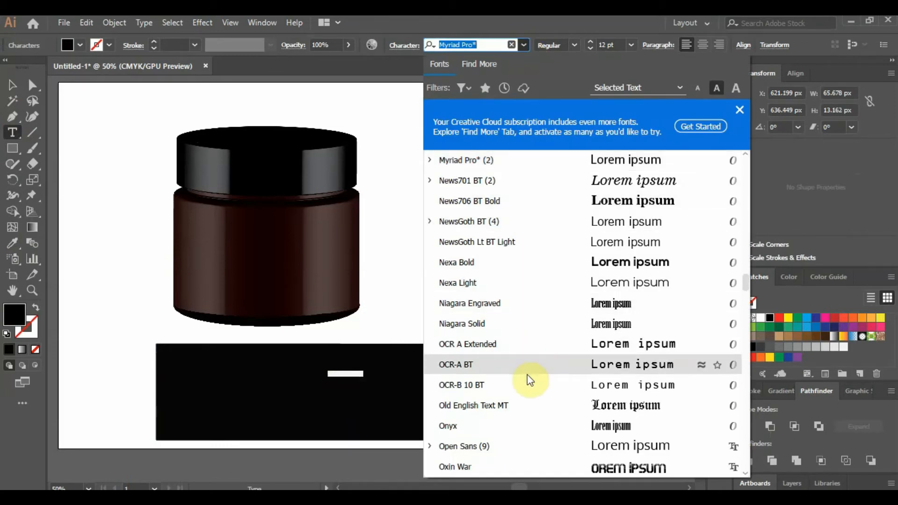
scroll(533, 376, down, 5)
click(553, 414)
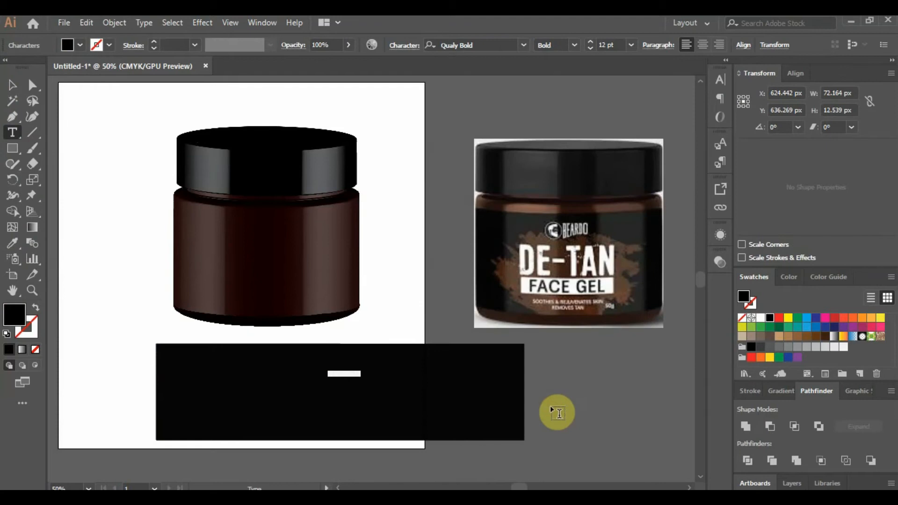
click(632, 45)
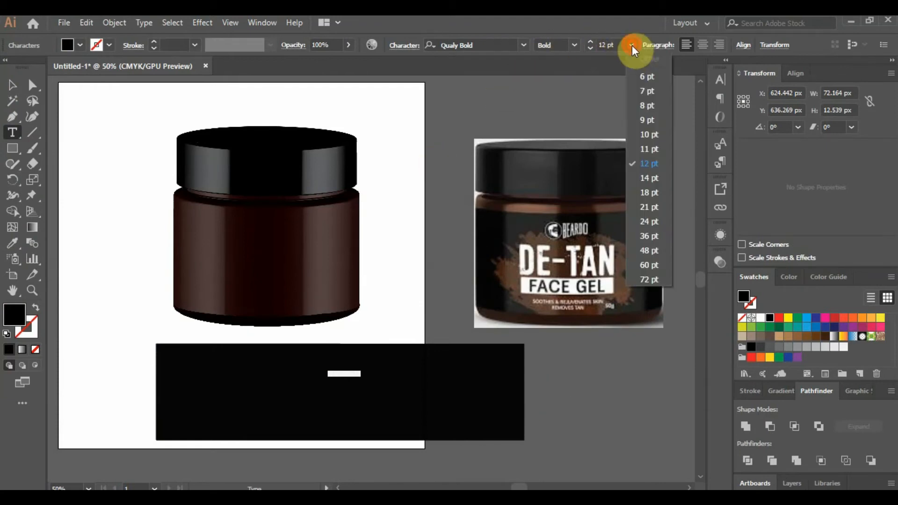
click(645, 251)
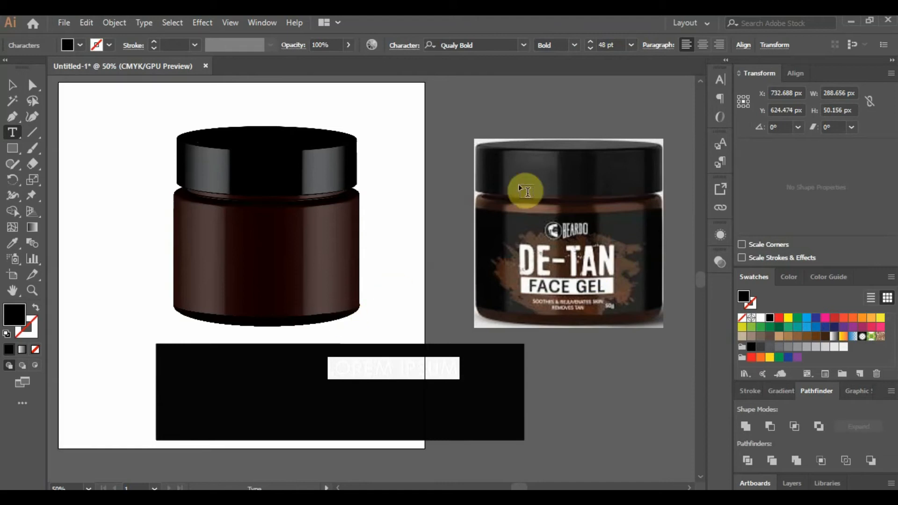
click(630, 45)
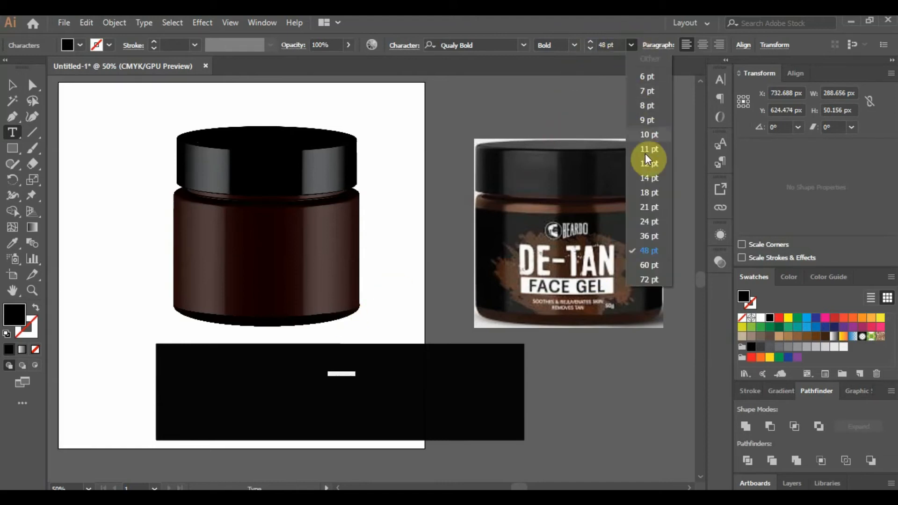
click(646, 237)
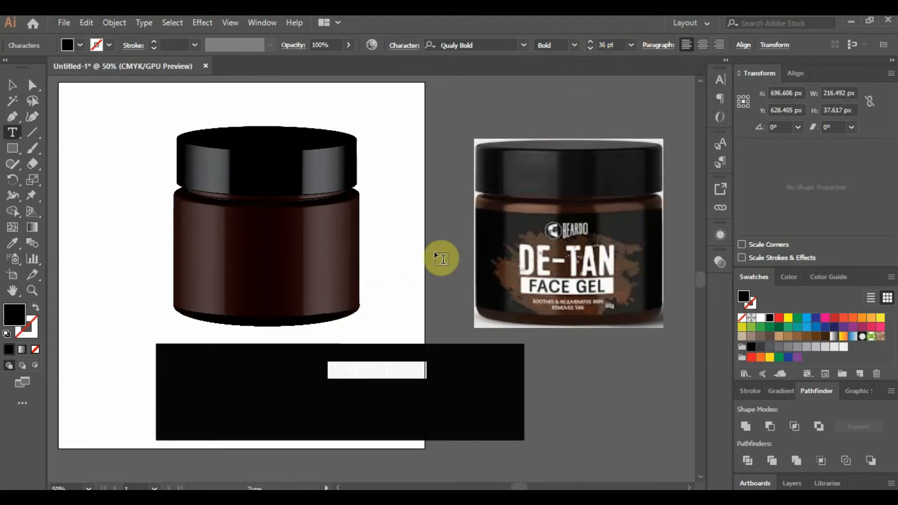
Step: Replace the placeholder text with DE-TAN and give it the near-white fill FCFCFC
text(Tan)
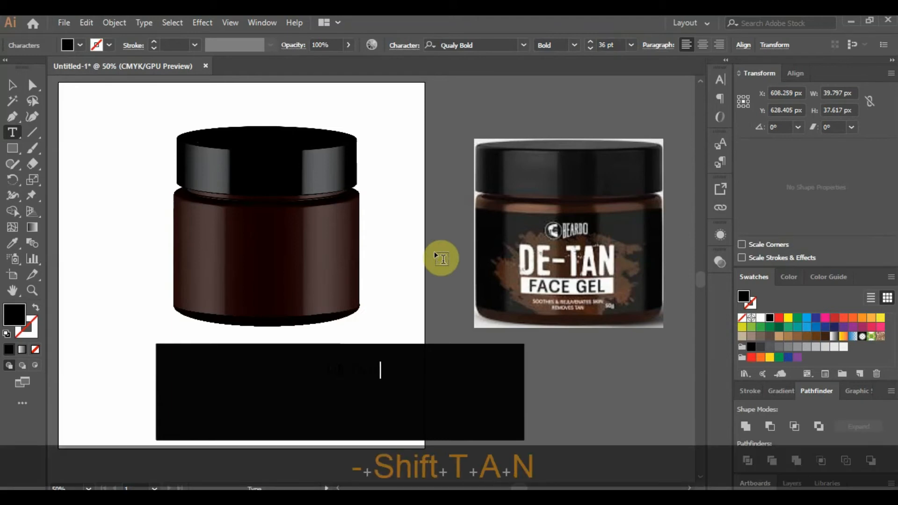
key(shift+Home)
double_click(15, 314)
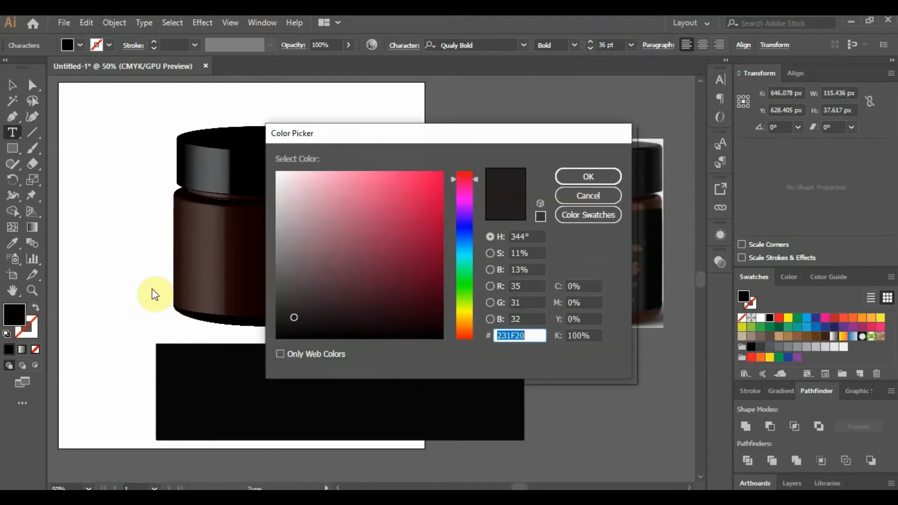
click(277, 172)
click(567, 177)
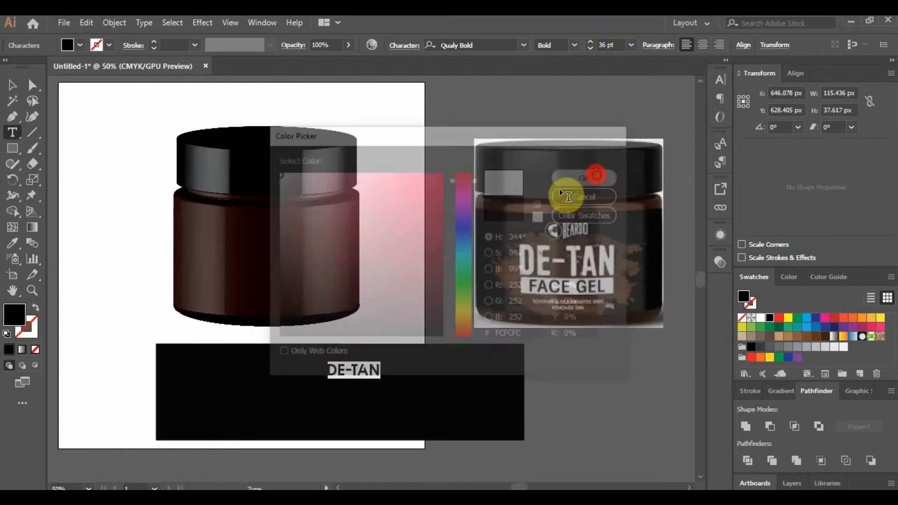
click(9, 92)
Step: Change the font of the whole DE-TAN text to Acme Regular
click(356, 378)
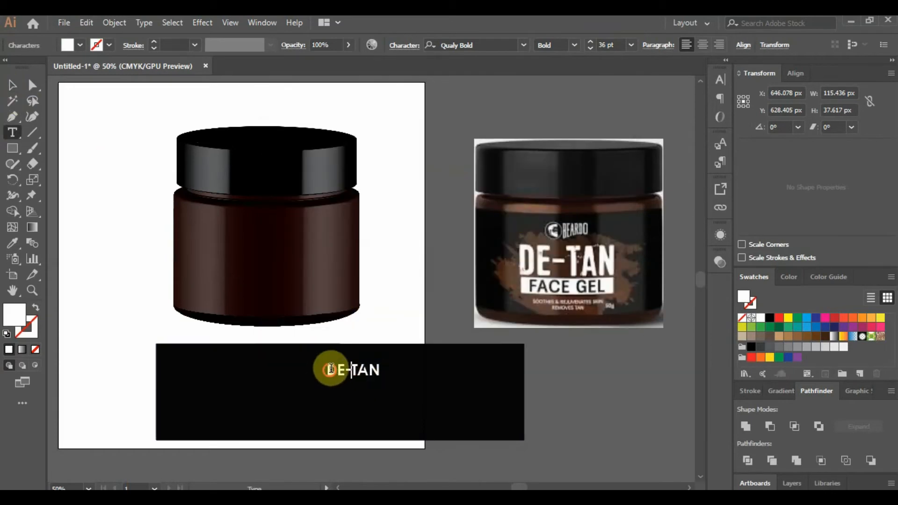
drag(329, 370, 387, 367)
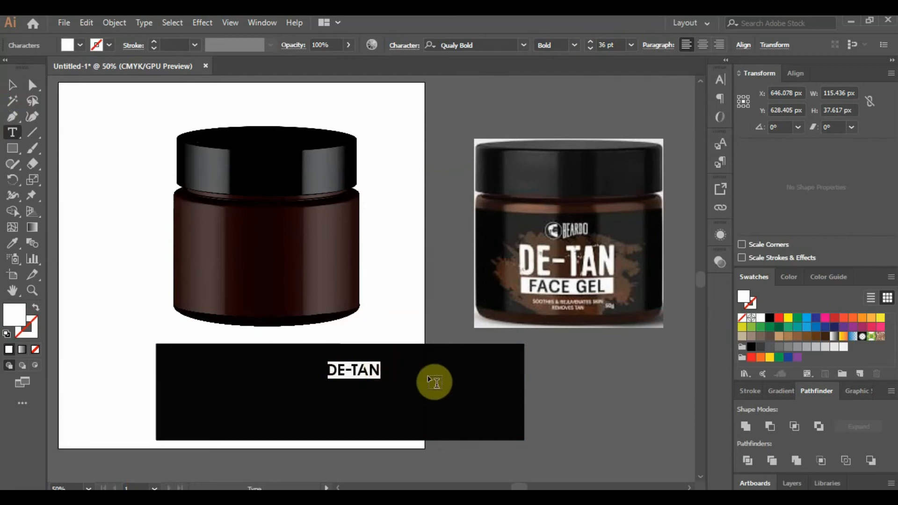
click(523, 45)
click(563, 223)
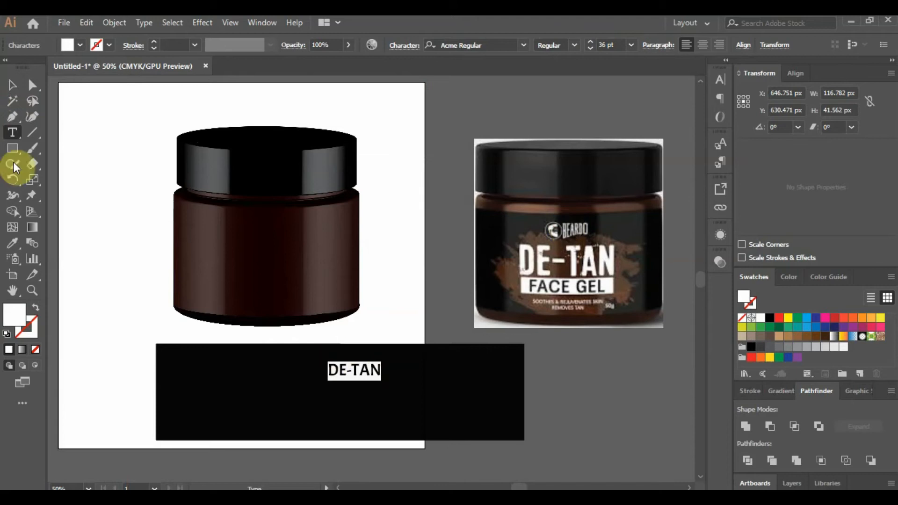
Step: Duplicate the DE-TAN text directly below the original on the black label rectangle
click(12, 85)
drag(365, 370, 364, 386)
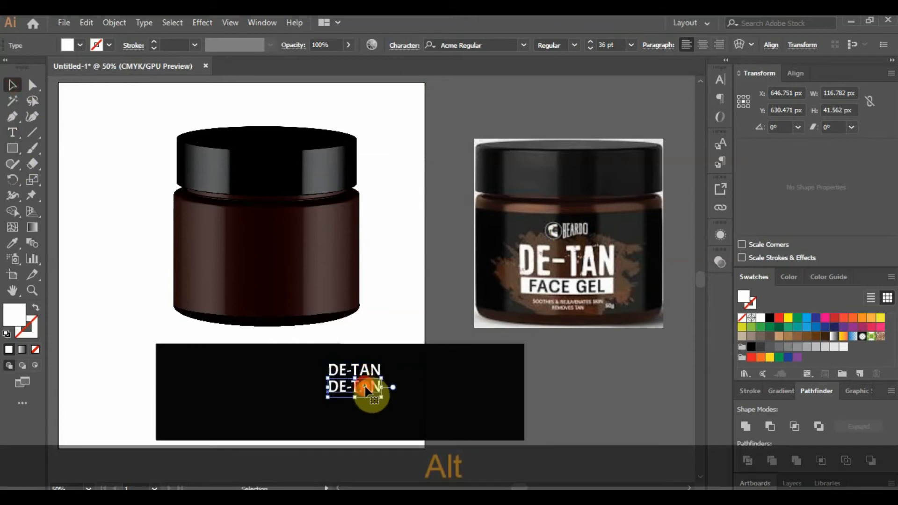
scroll(365, 388, up, 3)
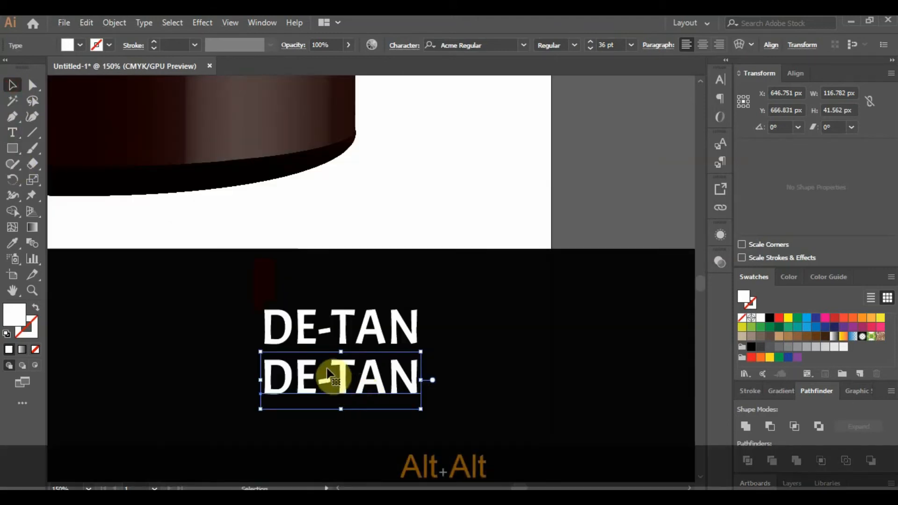
scroll(331, 373, down, 1)
Step: Set the upper DE-TAN text to the Fjalla One font at 48 pt
key(t)
click(337, 347)
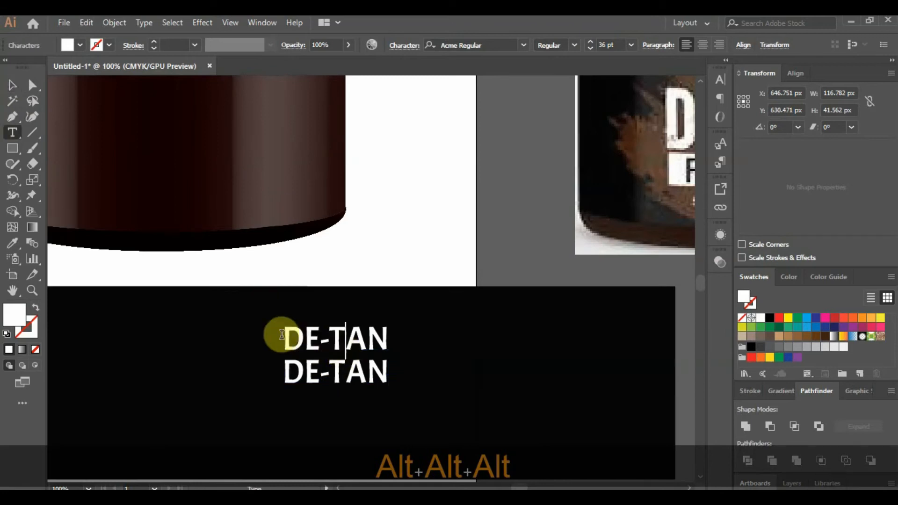
drag(281, 334, 401, 335)
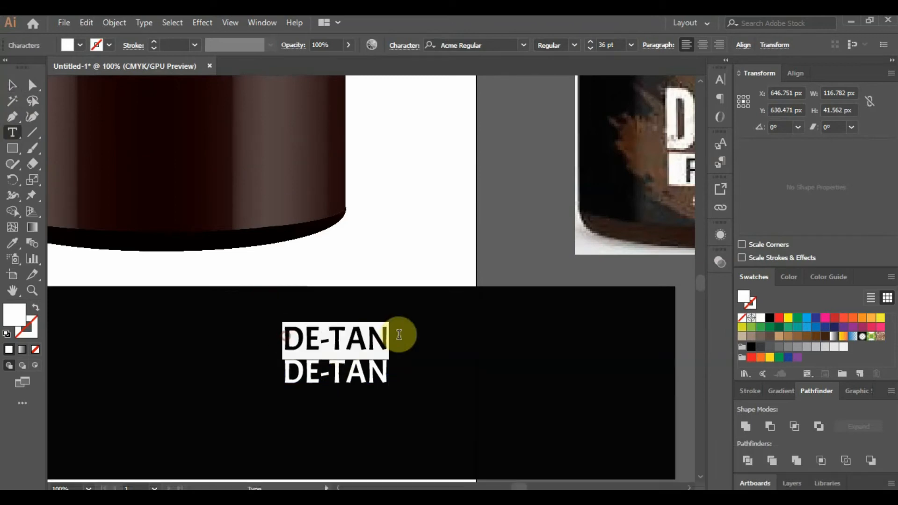
click(522, 45)
scroll(519, 280, down, 15)
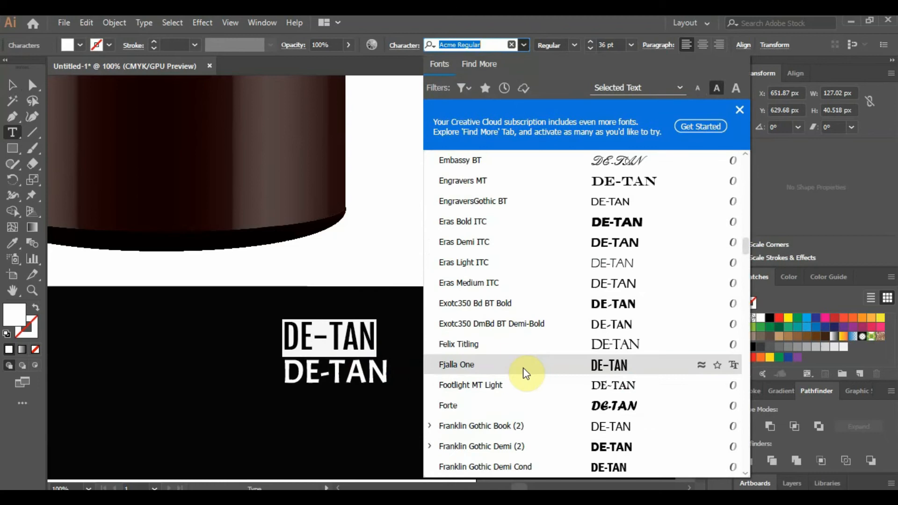
click(525, 371)
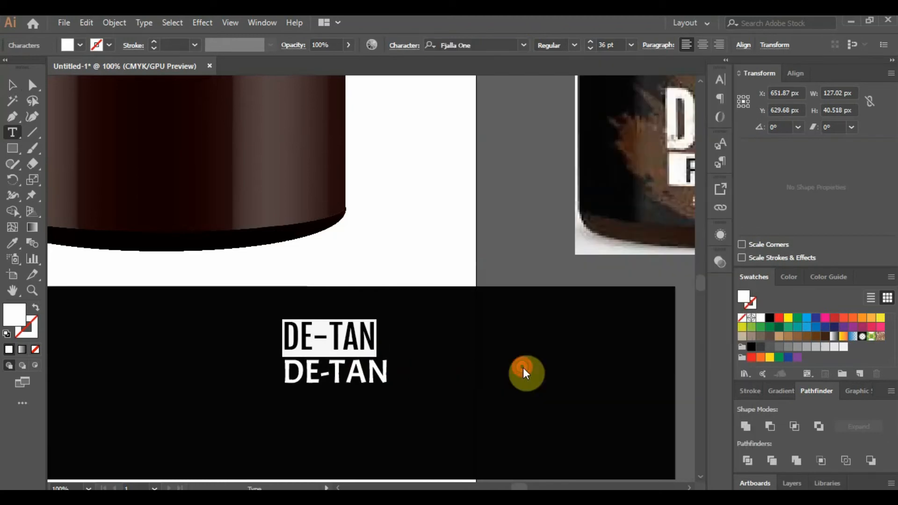
click(12, 85)
click(631, 45)
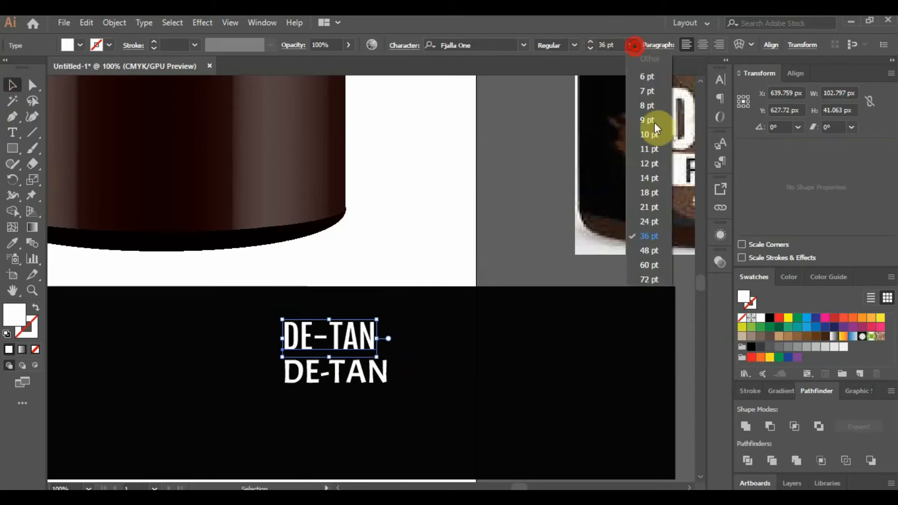
click(648, 257)
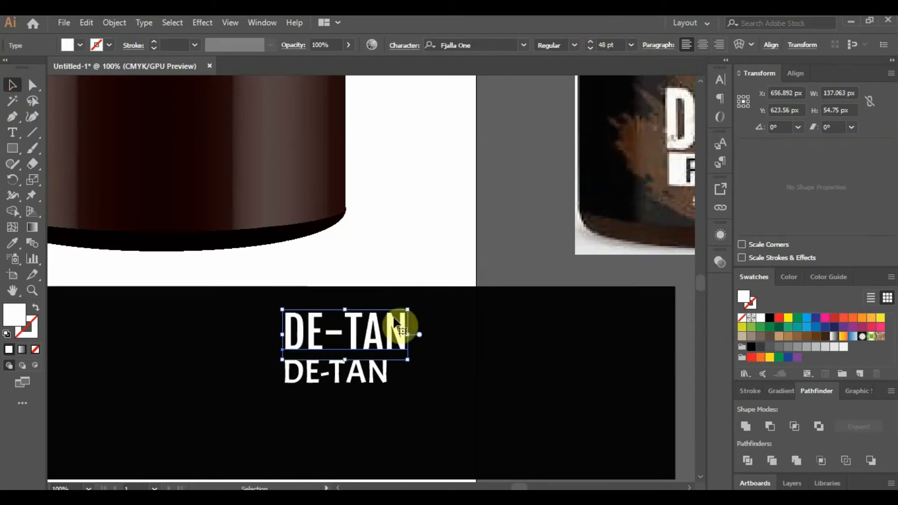
Step: Replace the wording of the lower DE-TAN copy with FACE GEL
double_click(355, 380)
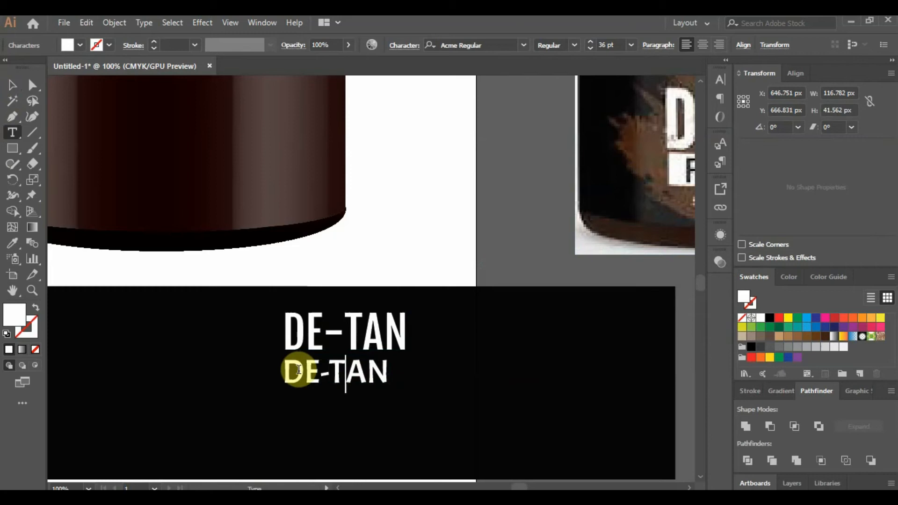
drag(286, 371, 408, 369)
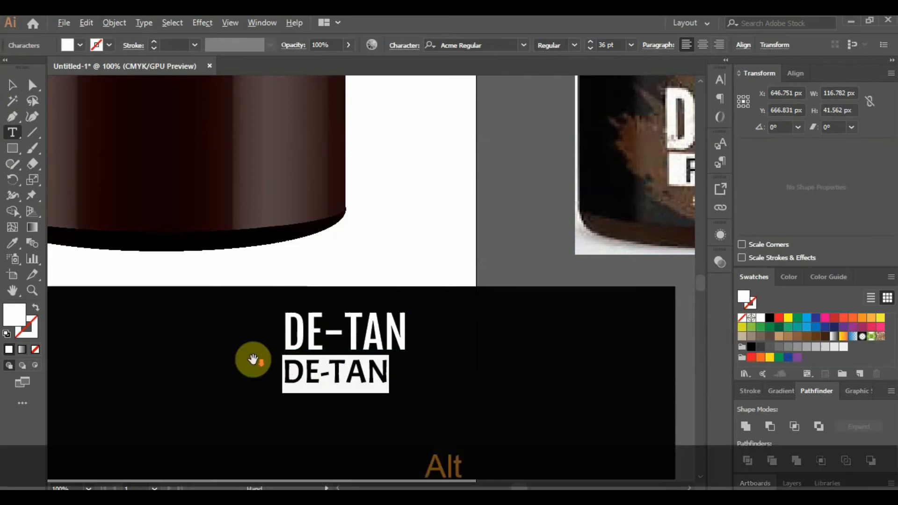
scroll(254, 359, down, 2)
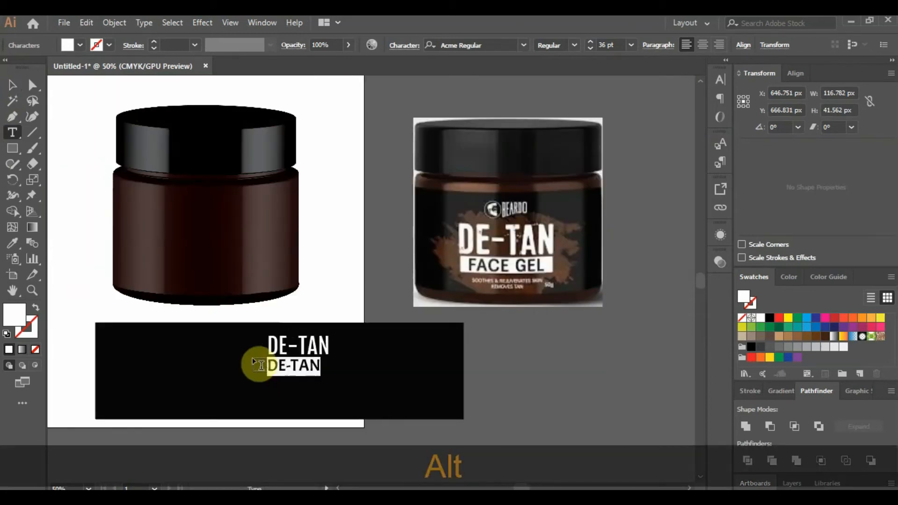
text(F)
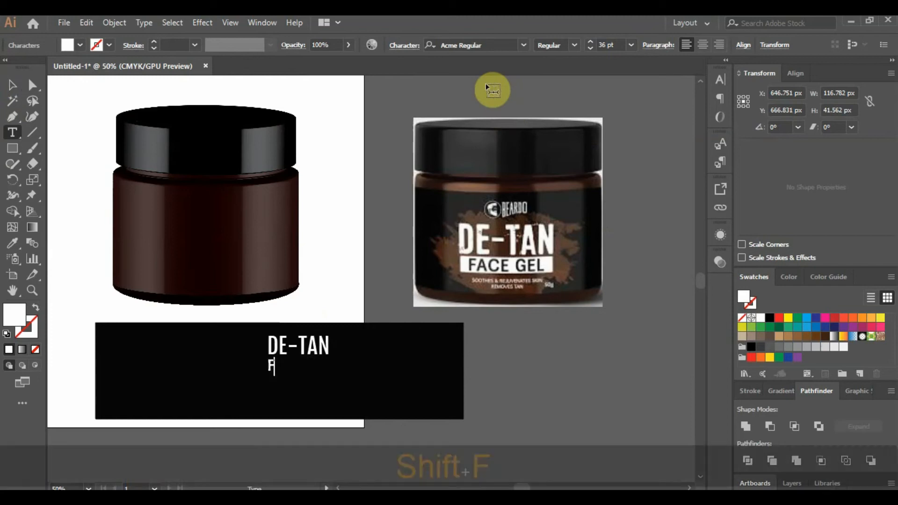
text(ACE GEL)
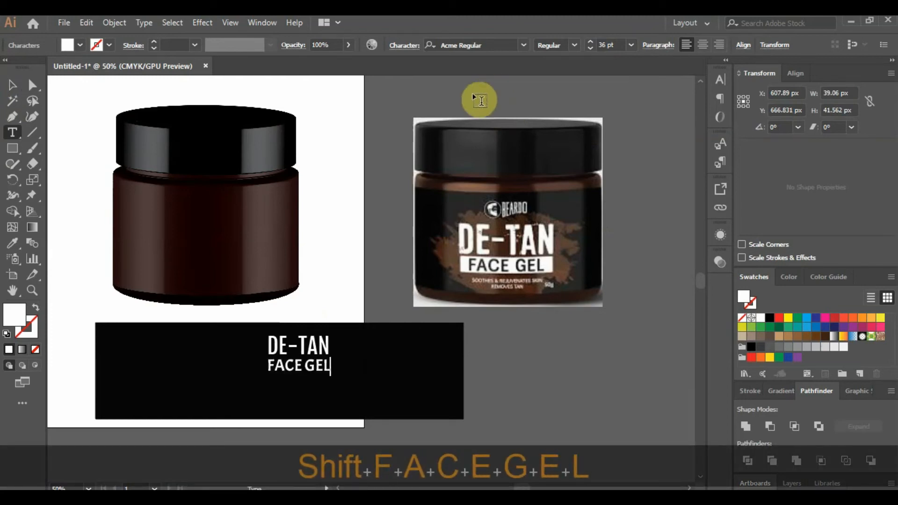
Step: Change the FACE GEL text to the Myriad Variable Concept font, dismiss the variable font tip and deselect the text
key(shift+Home)
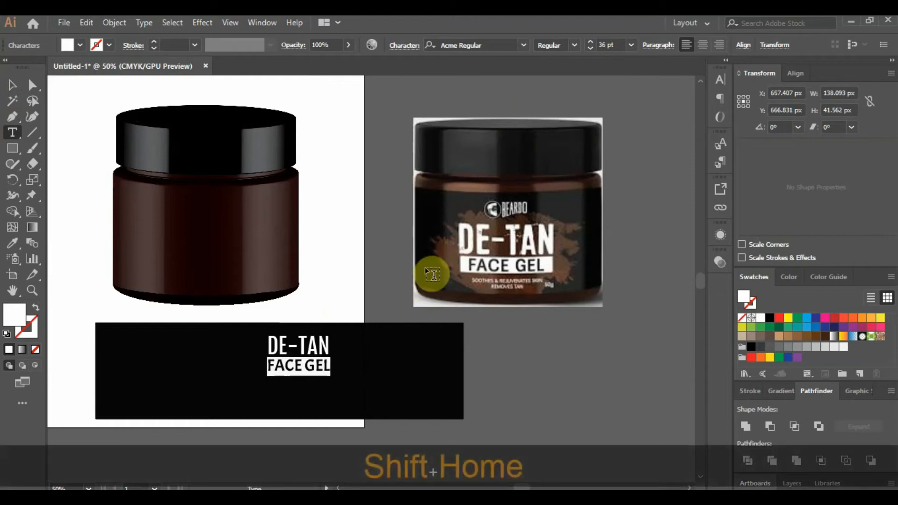
click(524, 45)
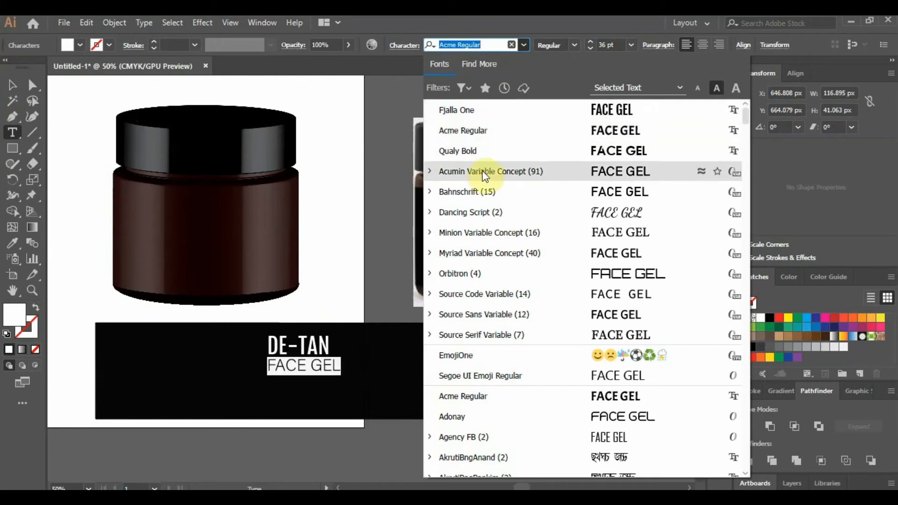
click(483, 256)
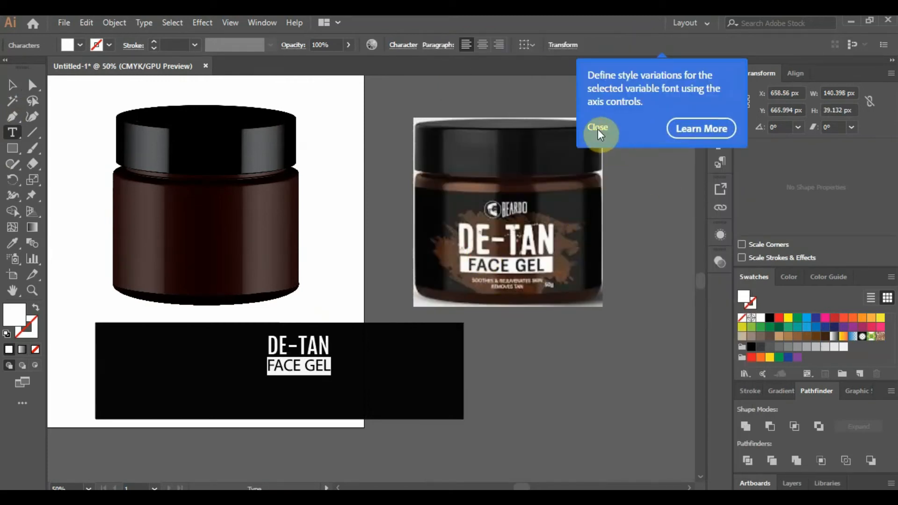
click(598, 129)
click(12, 85)
click(599, 403)
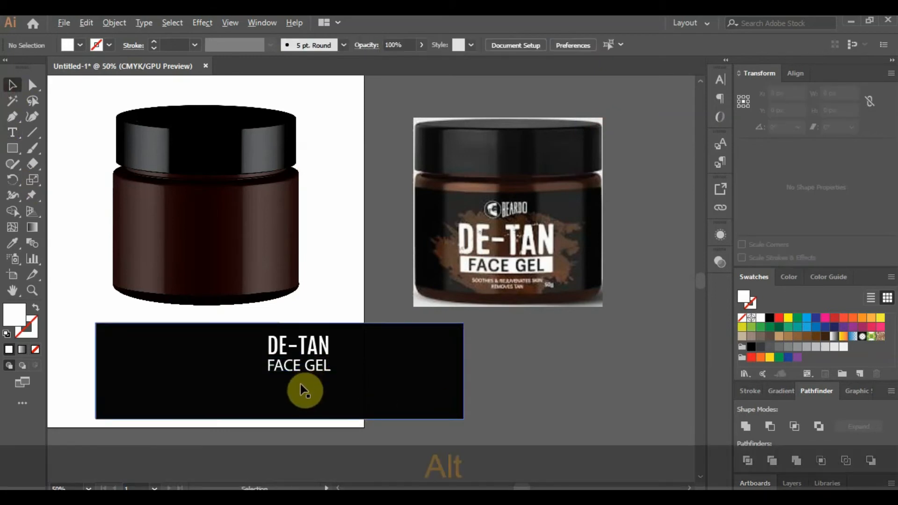
Step: Convert the DE-TAN text on the black label to outlines
scroll(302, 383, up, 2)
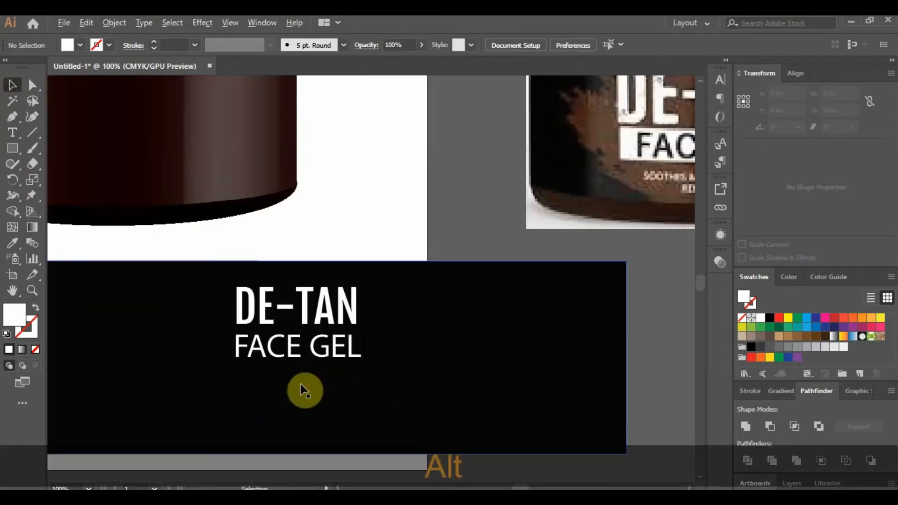
click(272, 315)
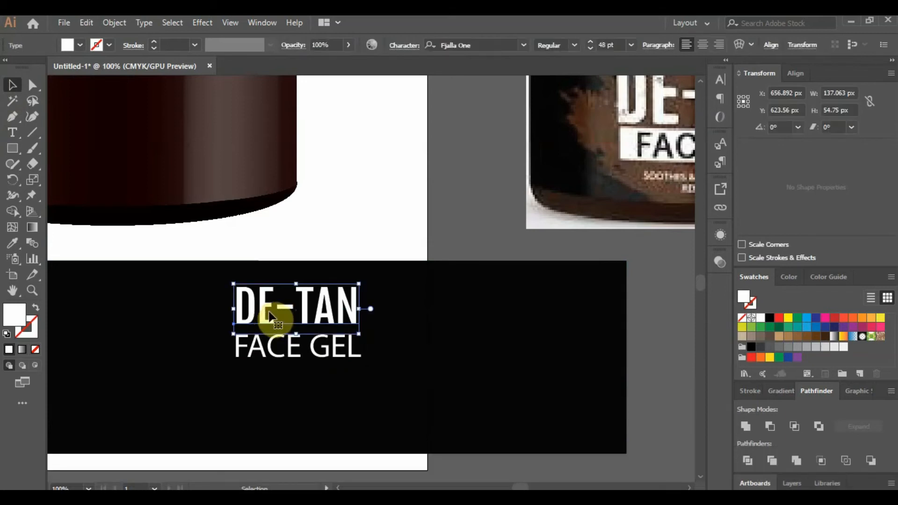
right_click(270, 314)
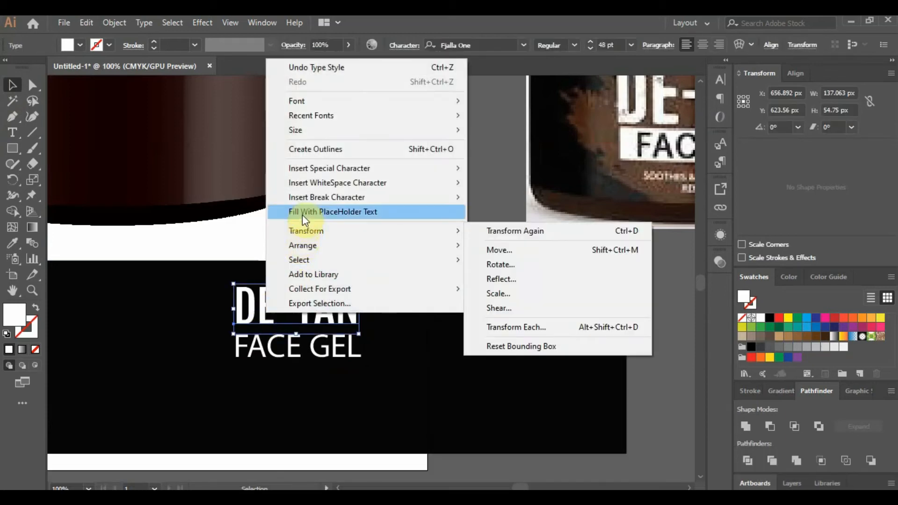
click(316, 150)
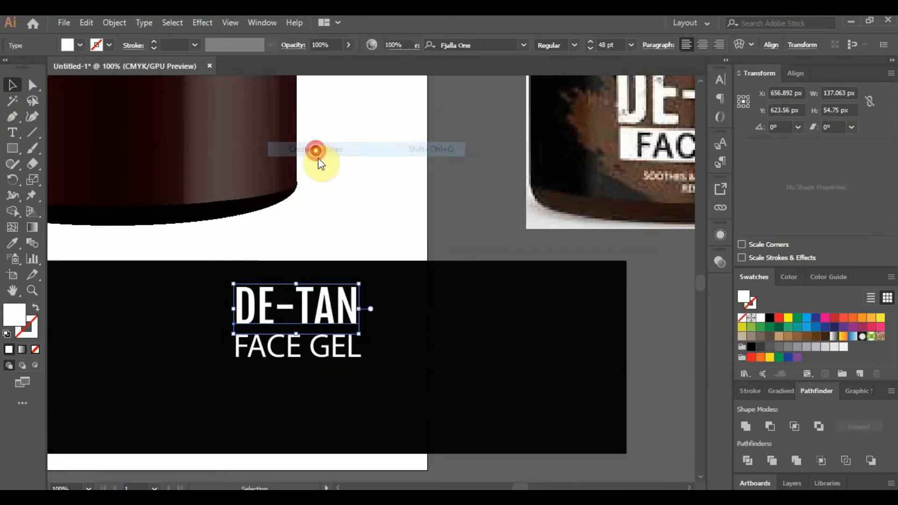
click(652, 334)
Step: Start a Zig Zag effect on the outlined DE-TAN lettering with preview, 1 px absolute size, smooth points and 2 ridges per segment
click(318, 316)
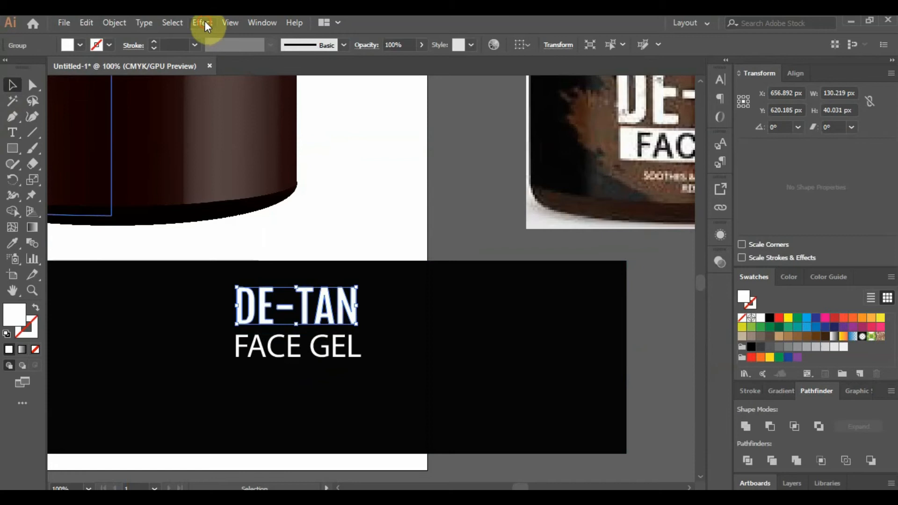
click(203, 22)
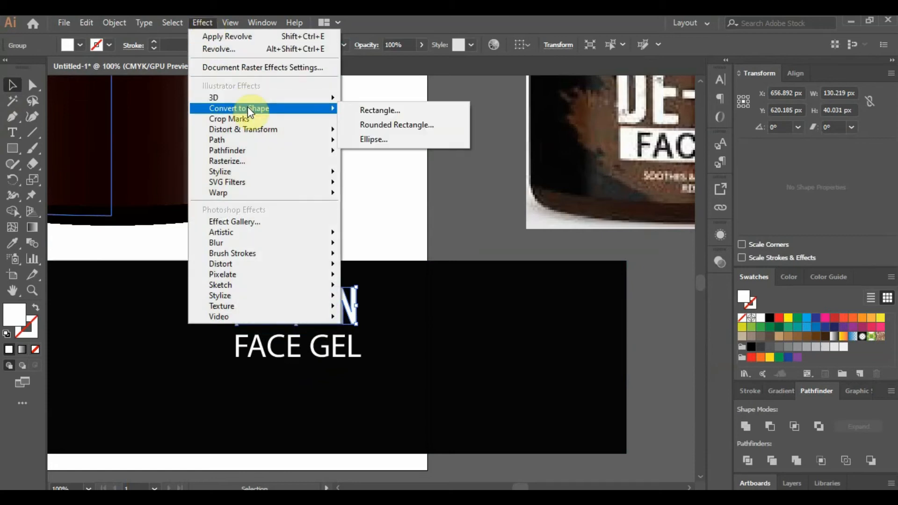
mouse_move(258, 126)
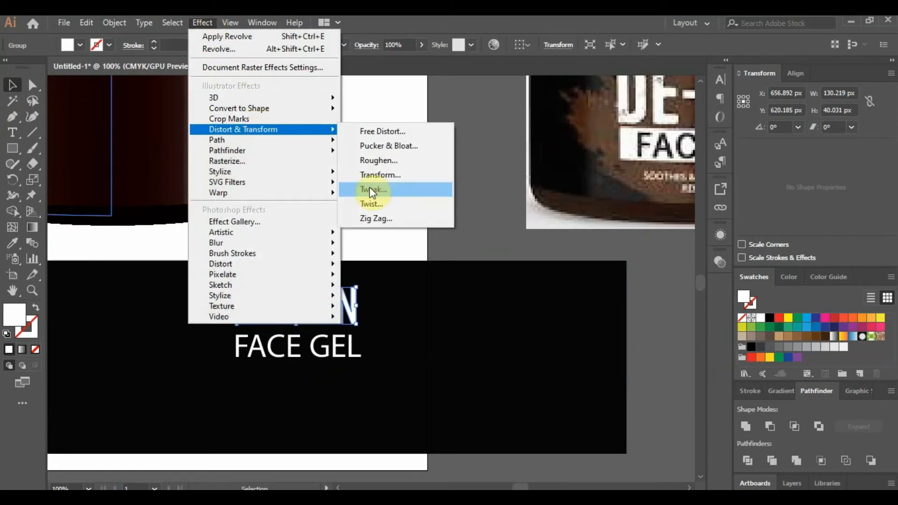
click(373, 217)
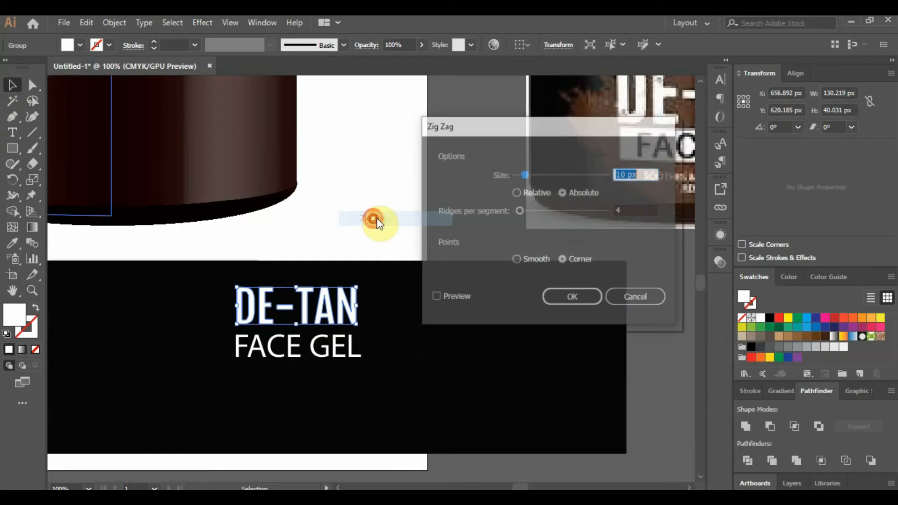
click(448, 295)
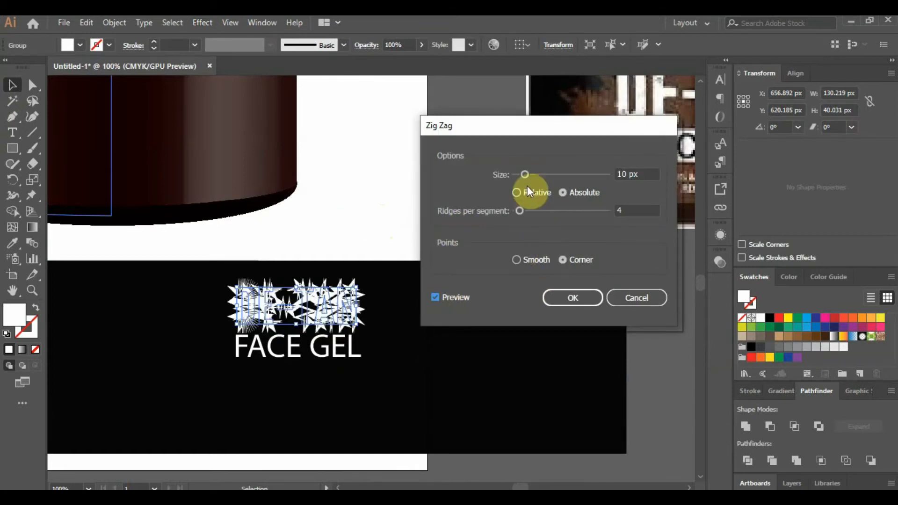
drag(524, 175, 516, 176)
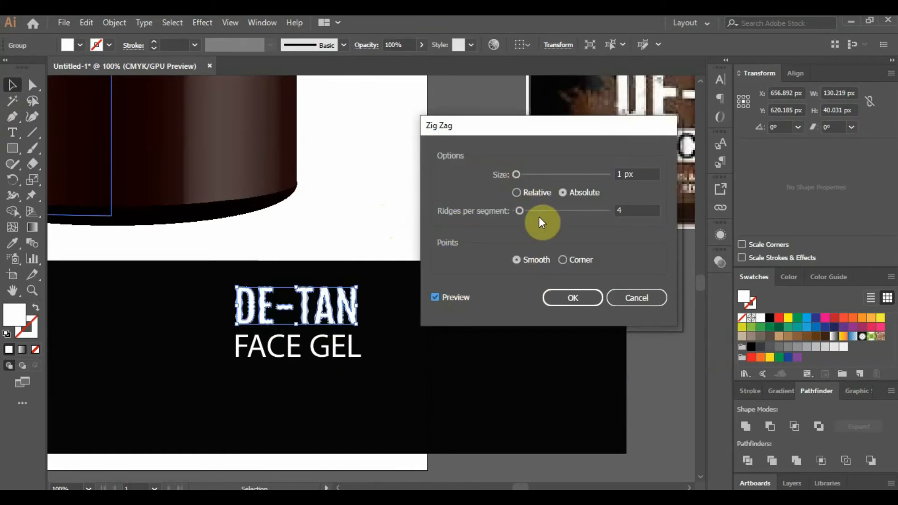
double_click(619, 211)
text(2)
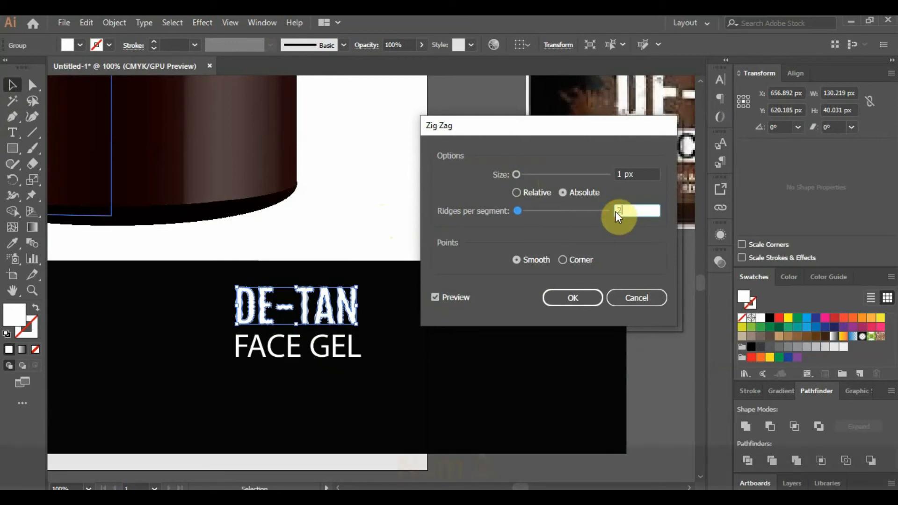
click(435, 297)
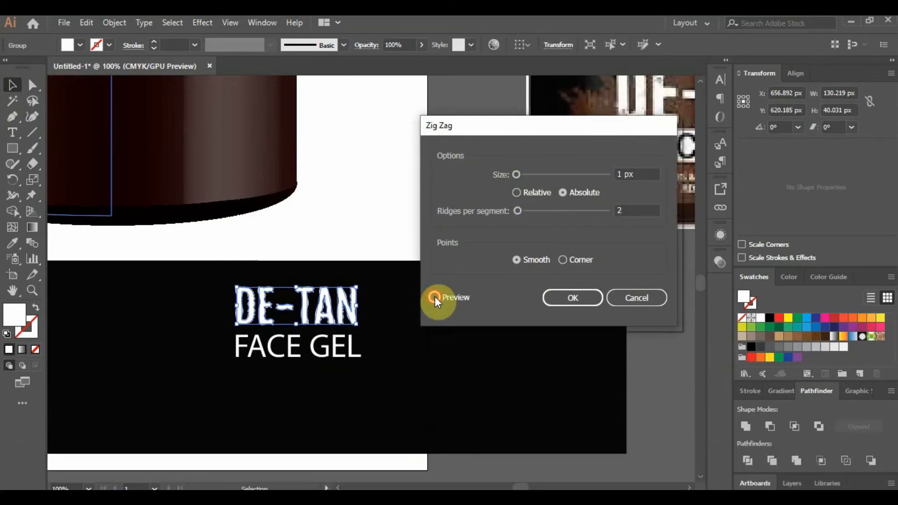
Step: Set the Zig Zag size to 0.5 px and ridges per segment to 0.5, apply the effect and deselect the lettering
double_click(637, 174)
text(0.5)
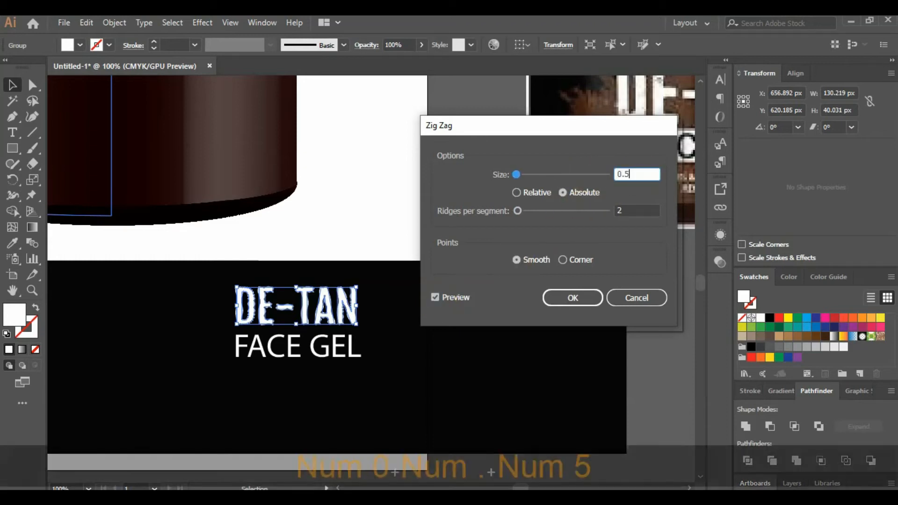
double_click(634, 212)
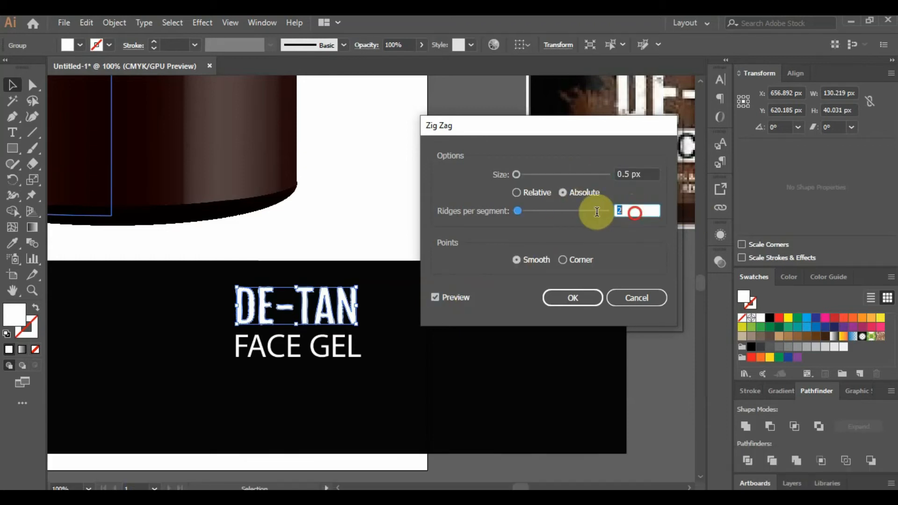
text(0.5)
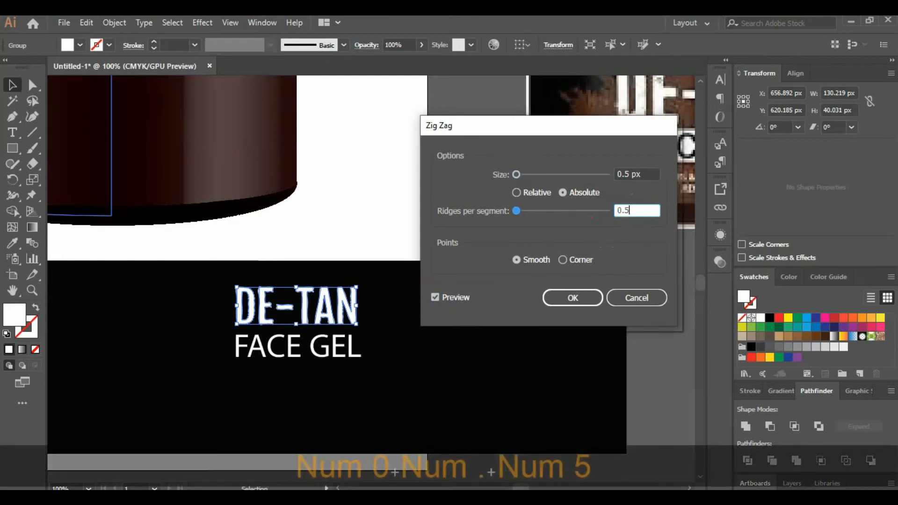
click(572, 298)
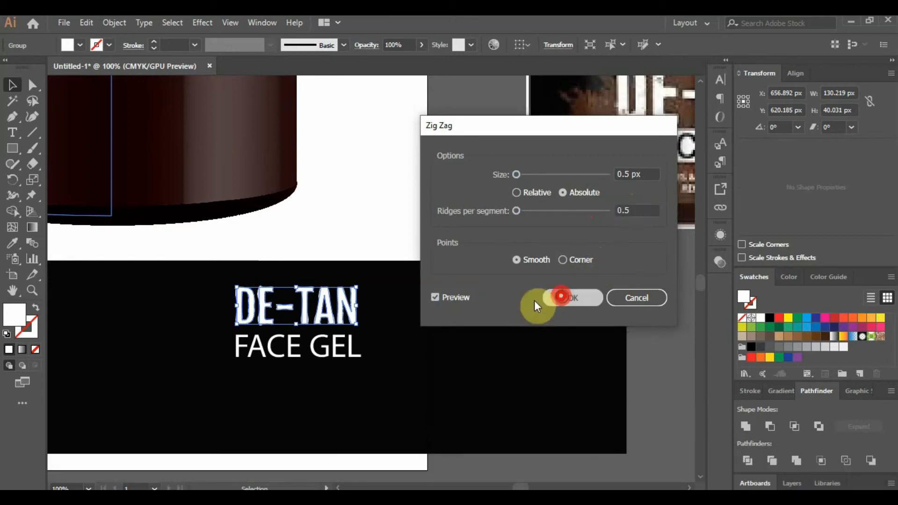
click(360, 225)
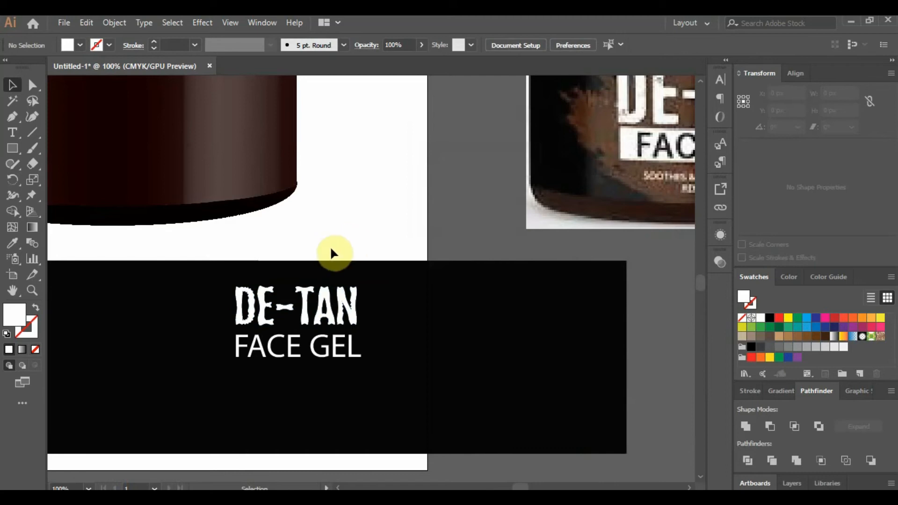
alt+scroll(326, 254, down, 2)
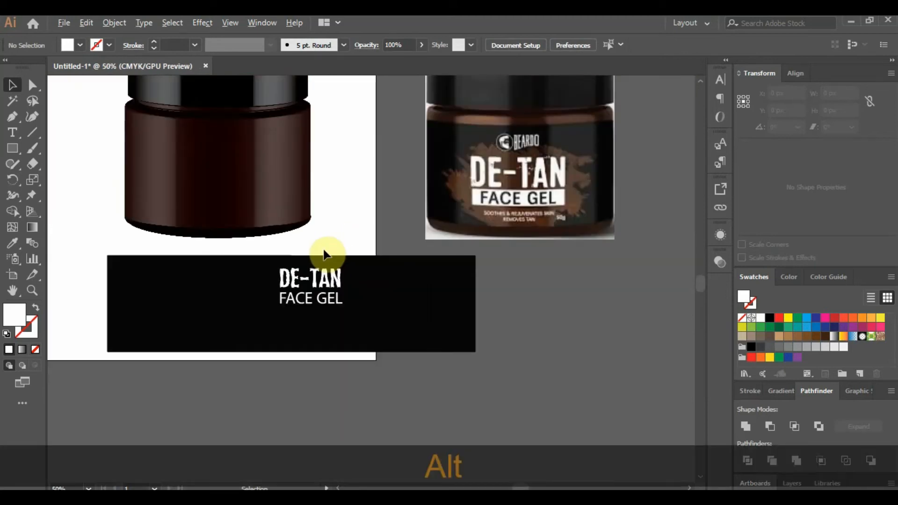
Step: Draw a white rectangle about 148 by 35 px over the FACE GEL text on the black label
alt+scroll(326, 252, up, 2)
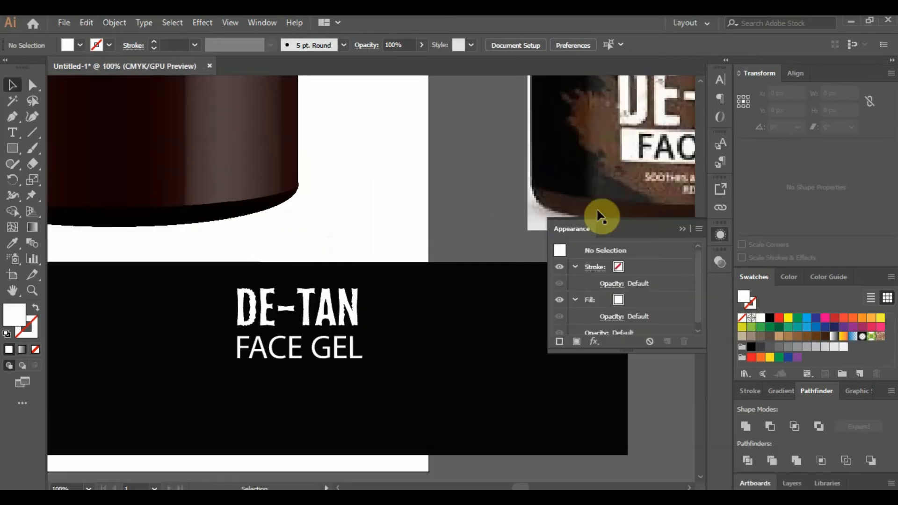
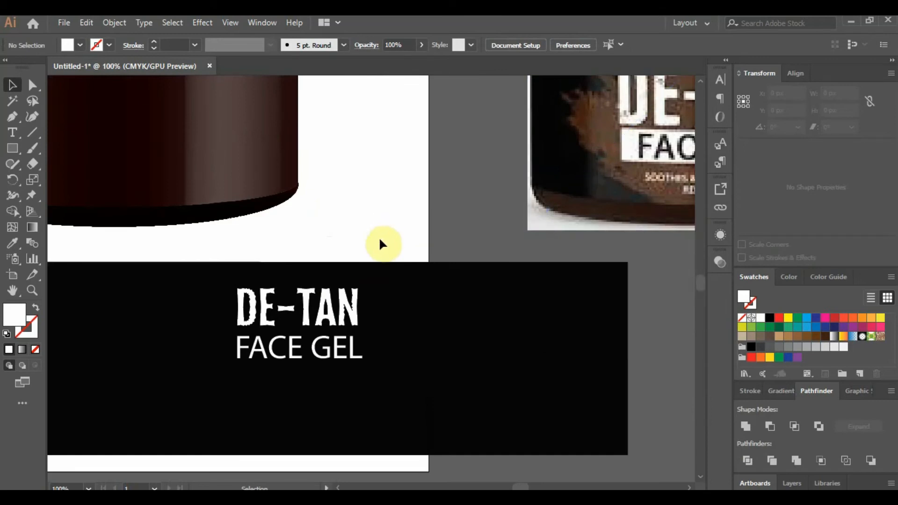
alt+scroll(379, 237, down, 2)
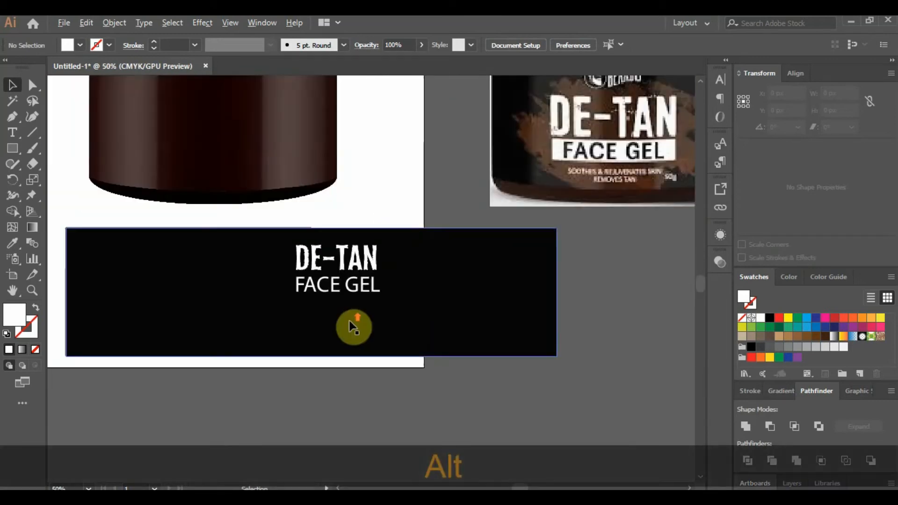
alt+scroll(349, 321, up, 2)
click(12, 148)
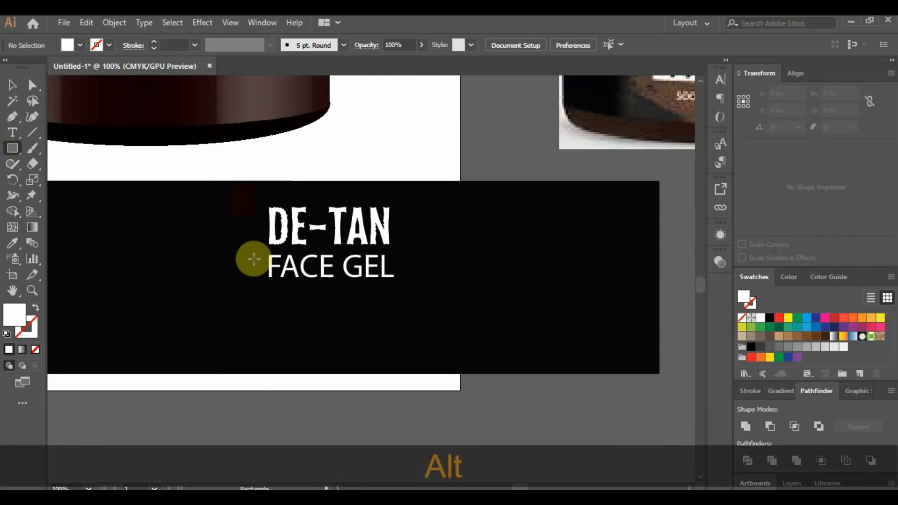
drag(260, 252, 395, 283)
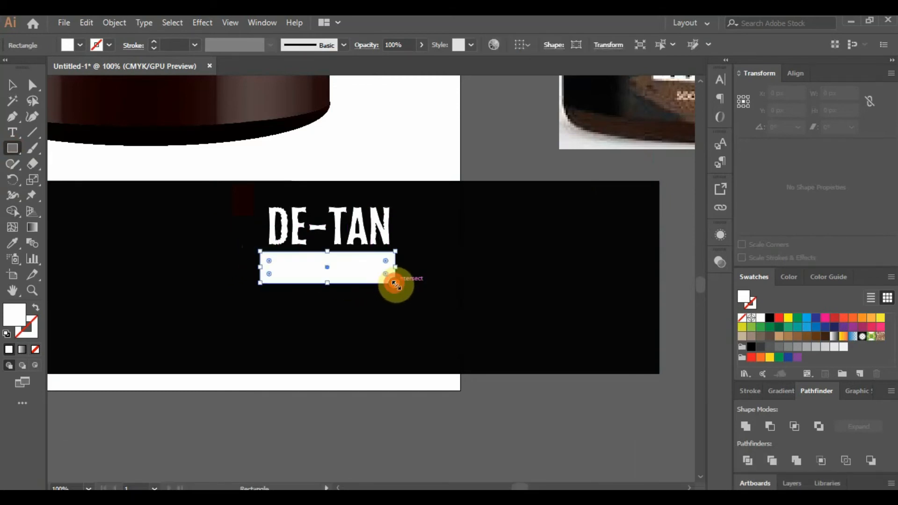
key(v)
click(400, 453)
Step: Send the white rectangle backward two levels so that it sits behind the FACE GEL text
click(323, 282)
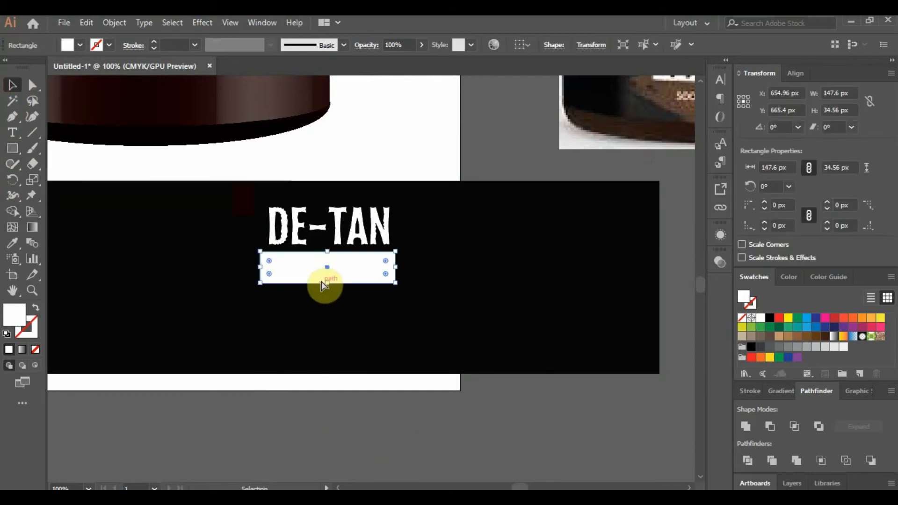
key(ctrl+[)
key(ctrl+[)
click(323, 407)
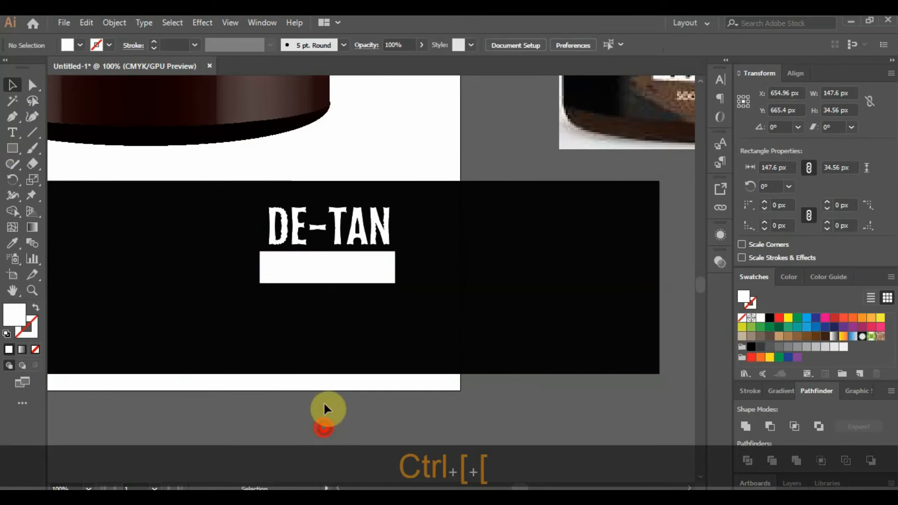
Step: Fill the FACE GEL text with black and deselect it
click(301, 263)
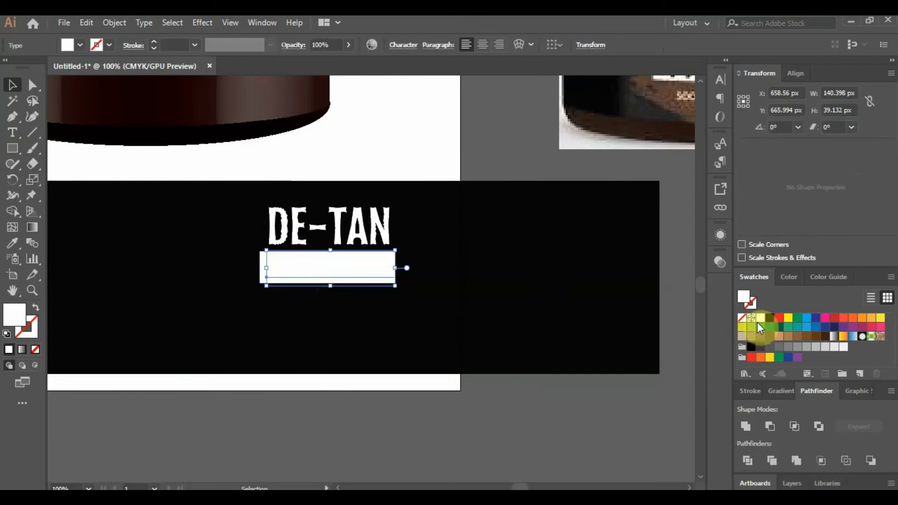
click(770, 319)
click(422, 431)
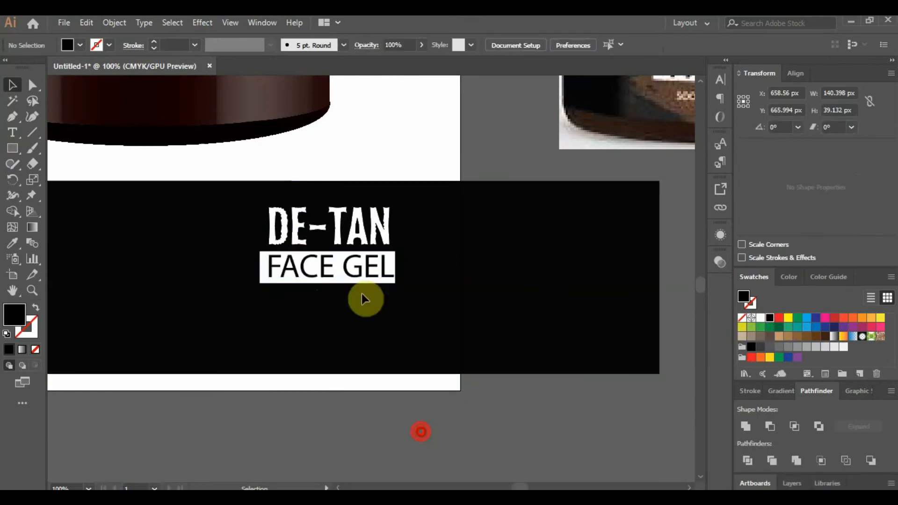
Step: Widen the DE-TAN lettering on both sides to match the width of the white rectangle below it
scroll(352, 280, down, 1)
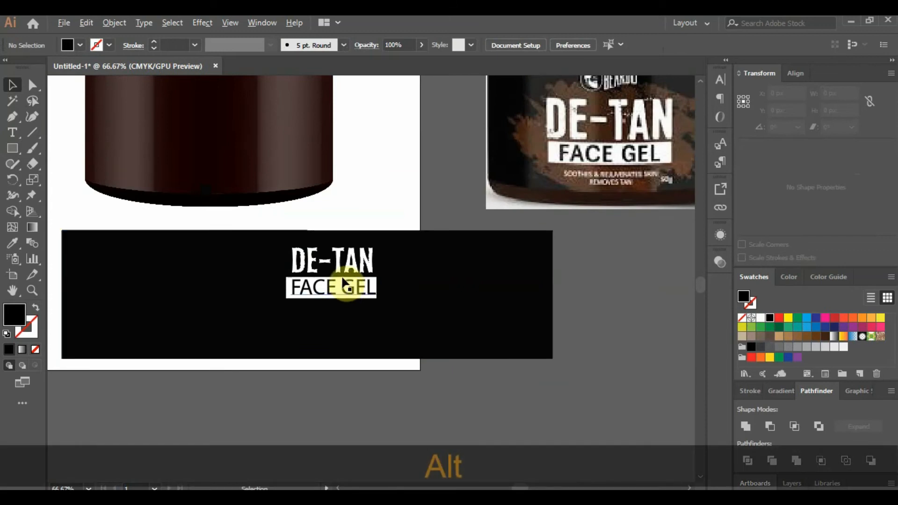
scroll(344, 280, up, 1)
click(355, 264)
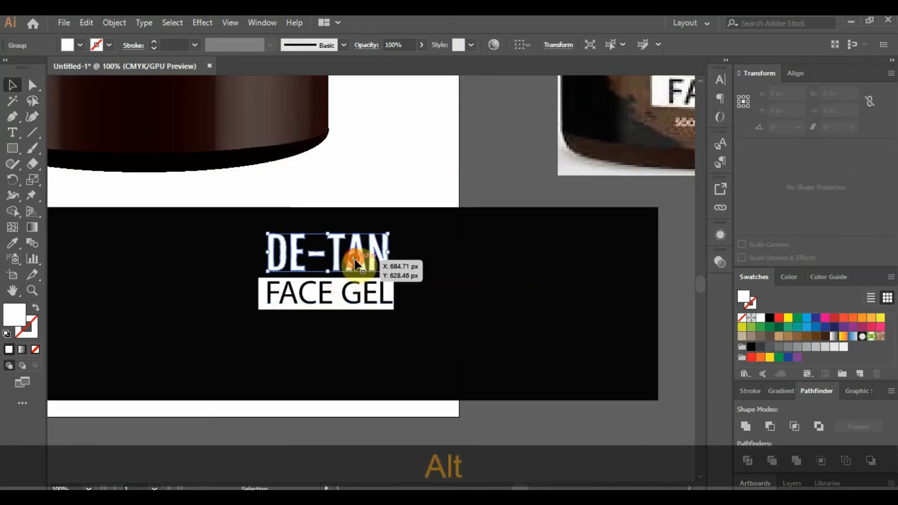
drag(388, 251, 395, 252)
drag(271, 253, 258, 252)
click(359, 172)
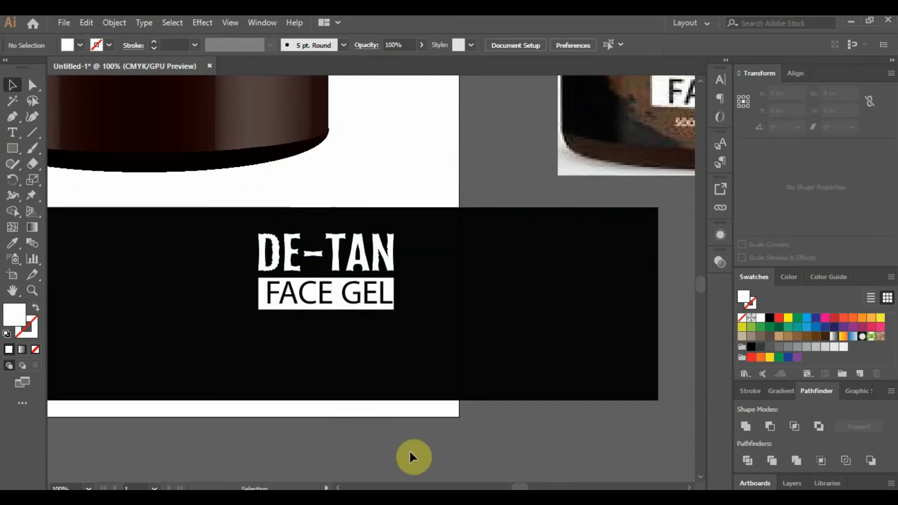
Step: Convert the FACE GEL text on the white rectangle to outlines
scroll(397, 445, down, 4)
scroll(394, 444, up, 4)
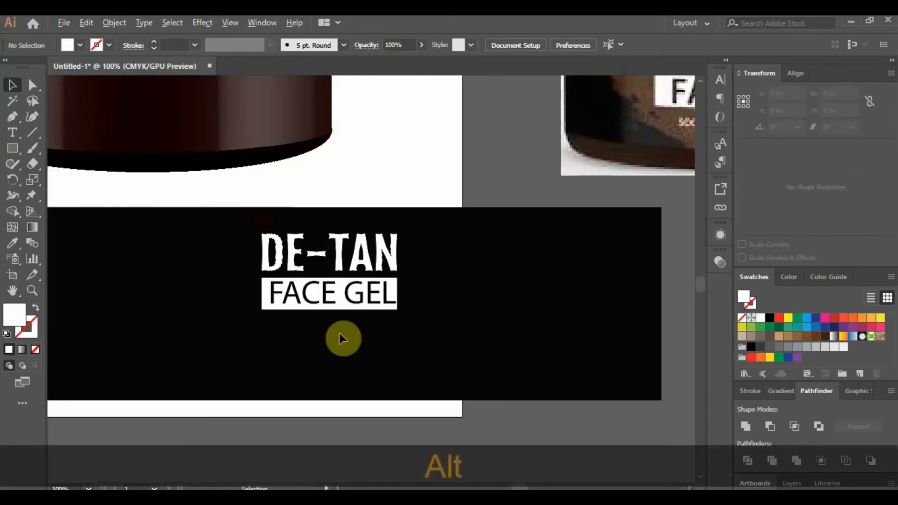
scroll(321, 255, down, 1)
scroll(325, 275, up, 1)
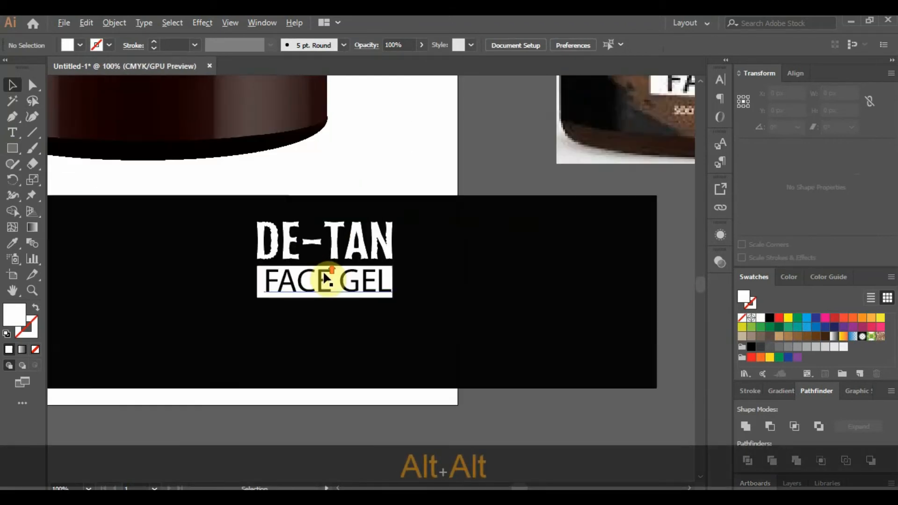
click(321, 280)
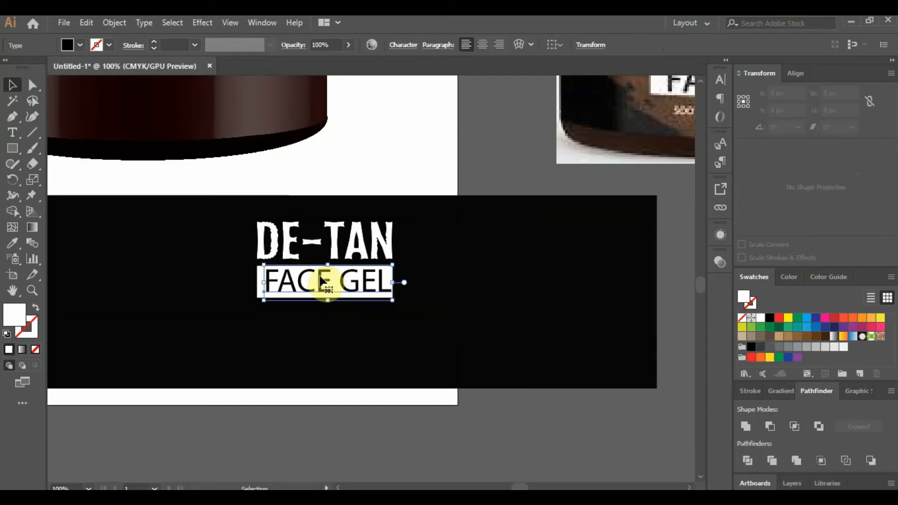
right_click(320, 280)
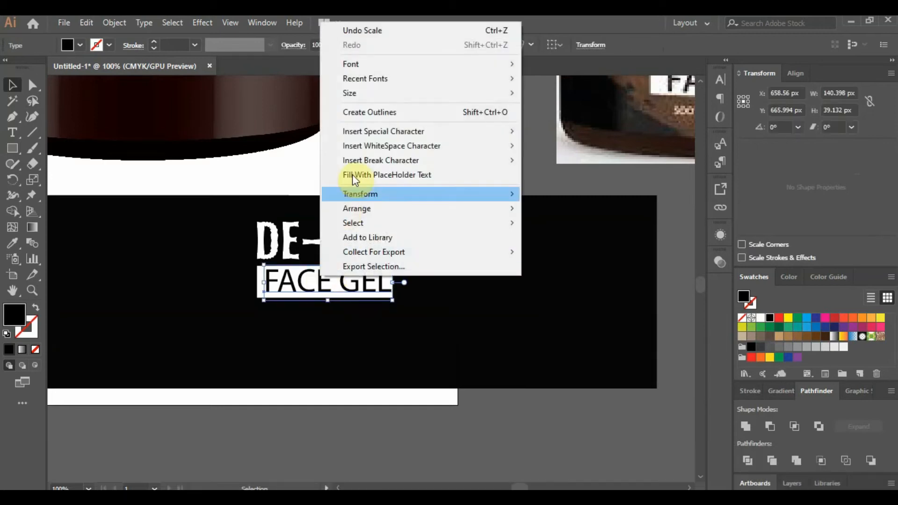
click(361, 112)
Step: Move the outlined FACE GEL lettering slightly left and up to centre it in the white rectangle
scroll(291, 308, up, 2)
drag(309, 273, 306, 272)
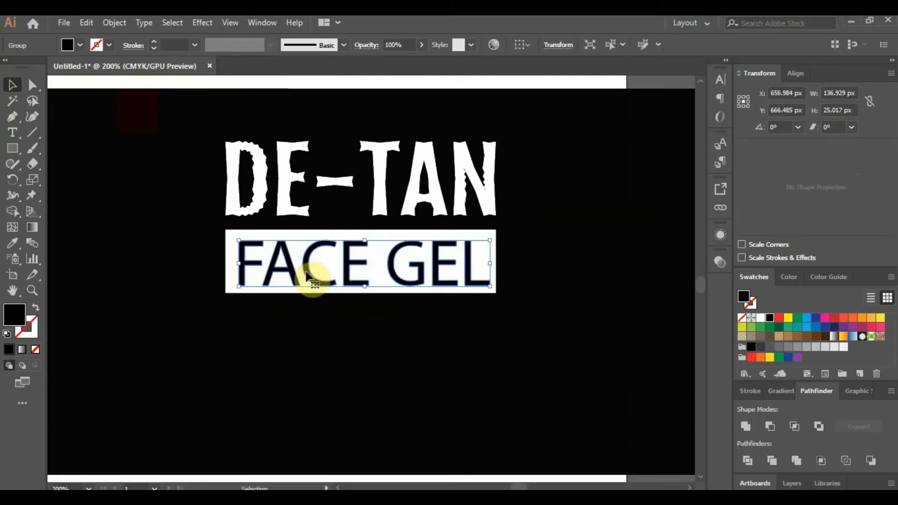
key(Up)
Step: Group the white rectangle with the FACE GEL lettering and deselect the group
click(229, 268)
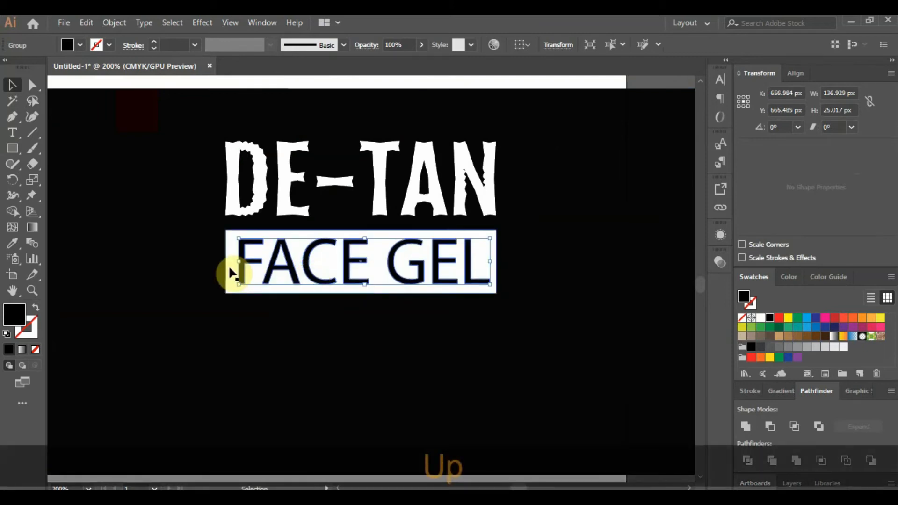
shift+click(248, 263)
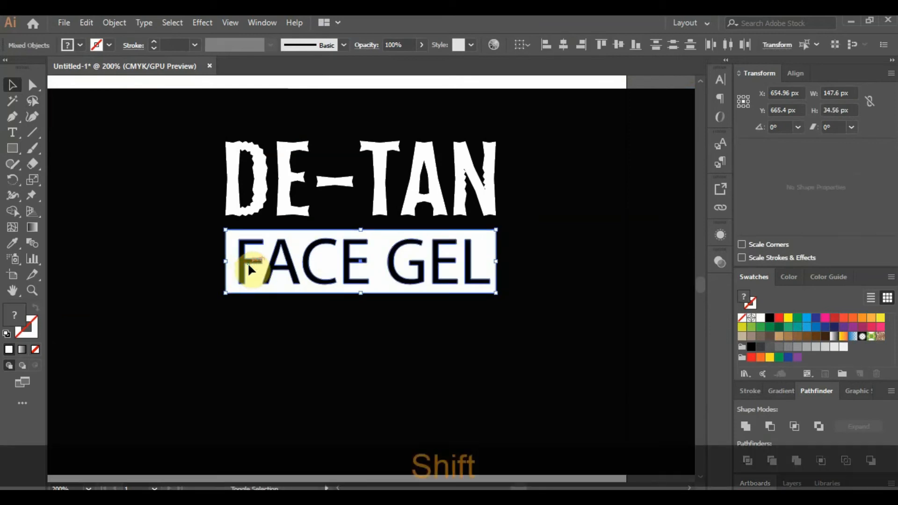
key(ctrl+g)
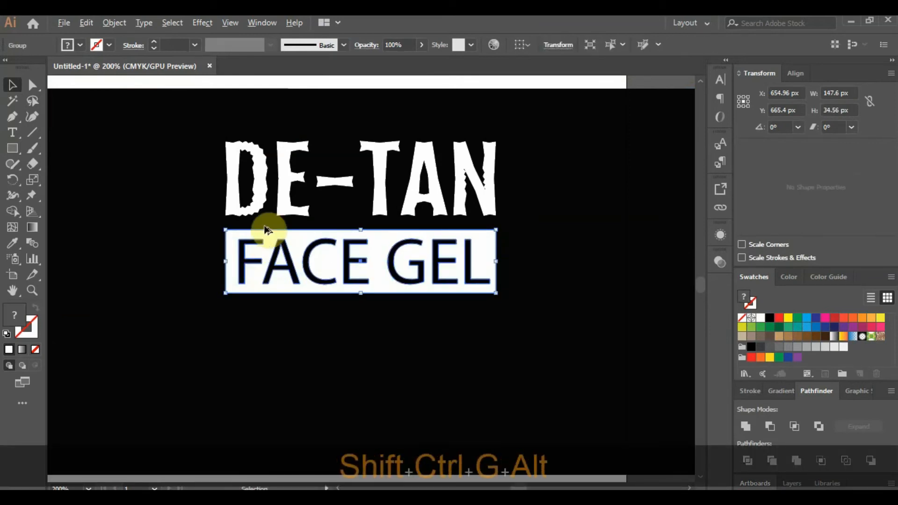
alt+scroll(266, 227, down, 1)
click(511, 404)
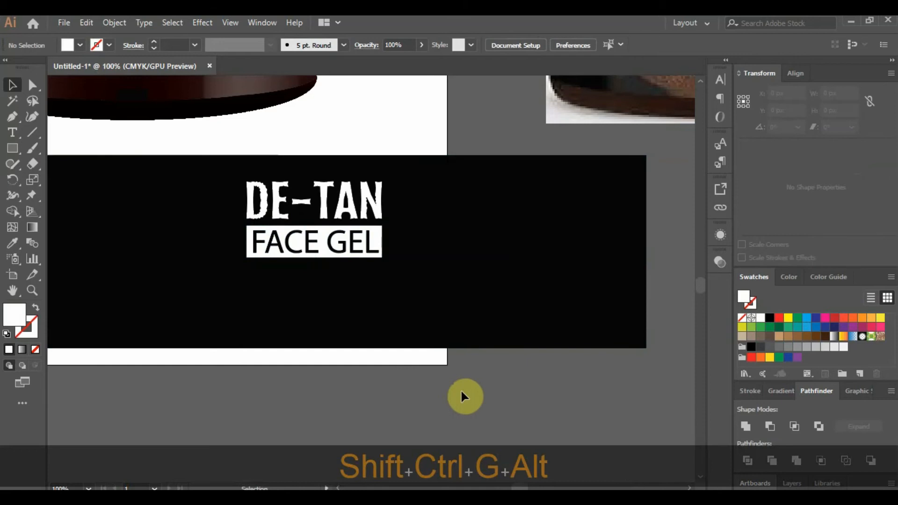
Step: Add the two-line text "Designed by" / "Pixel Maagic" below the black label and centre-align both lines
alt+scroll(345, 308, down, 1)
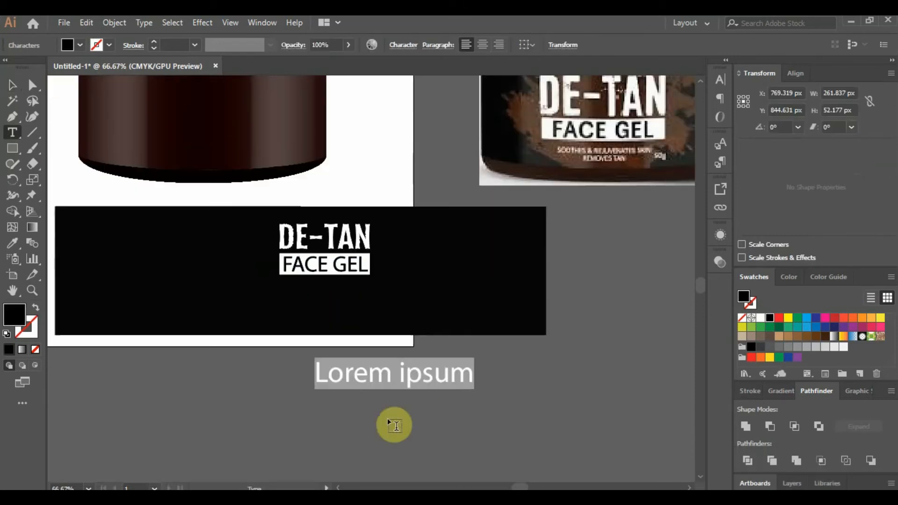
text(DE)
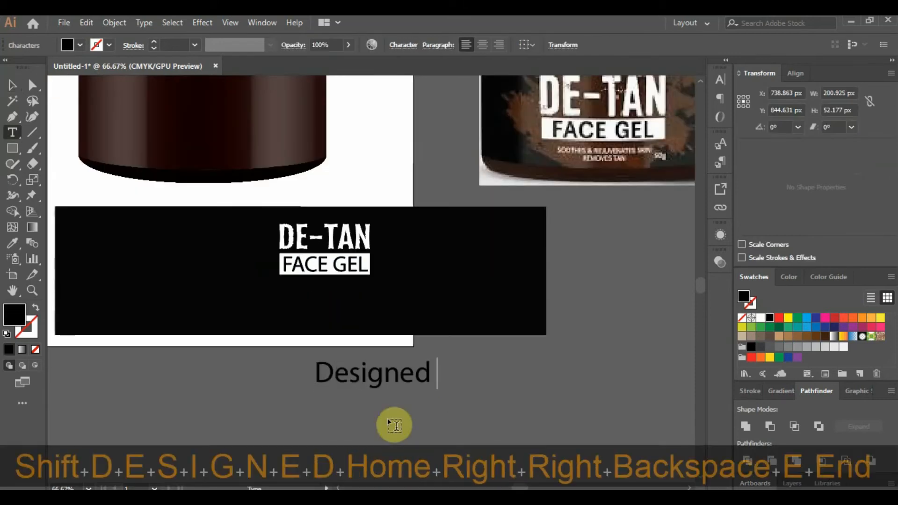
text(by)
key(Return)
text(Pixel Maagic)
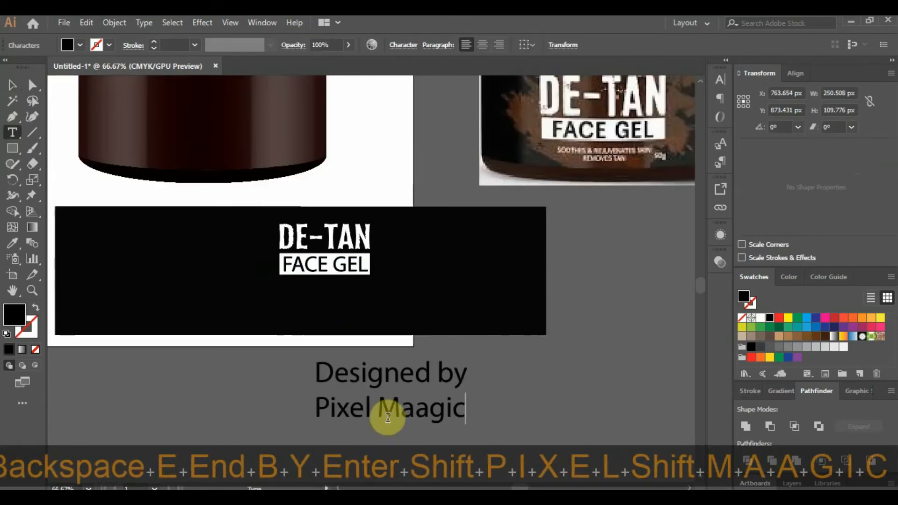
key(shift+Home)
key(shift+Up)
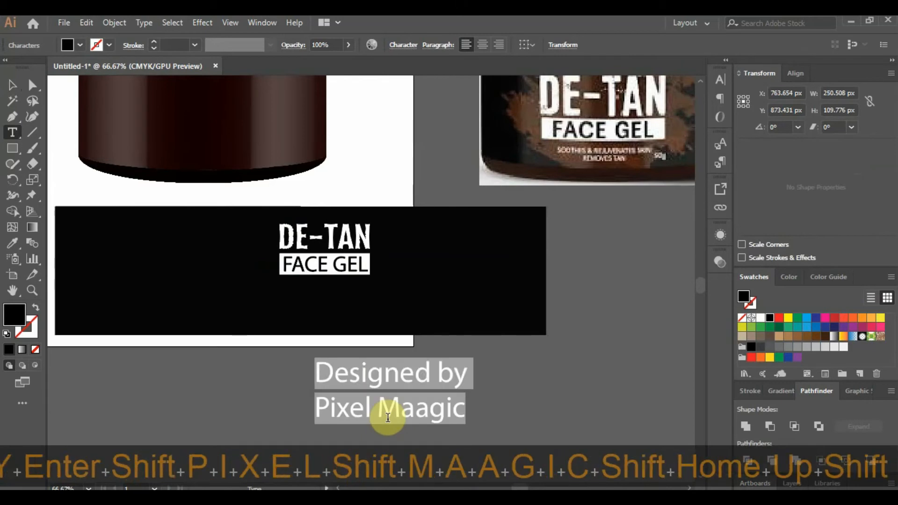
click(482, 45)
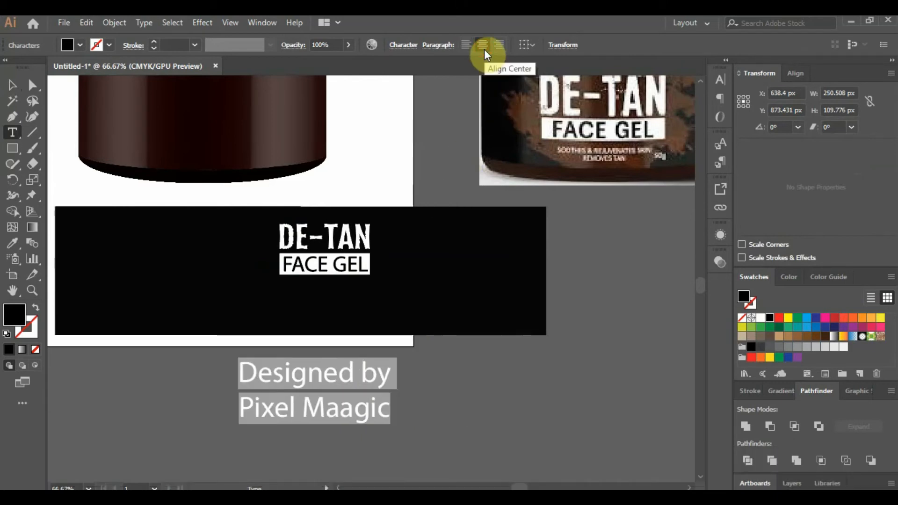
Step: Change the font of the "Designed by Pixel Maagic" text to Open Sans Regular
click(403, 45)
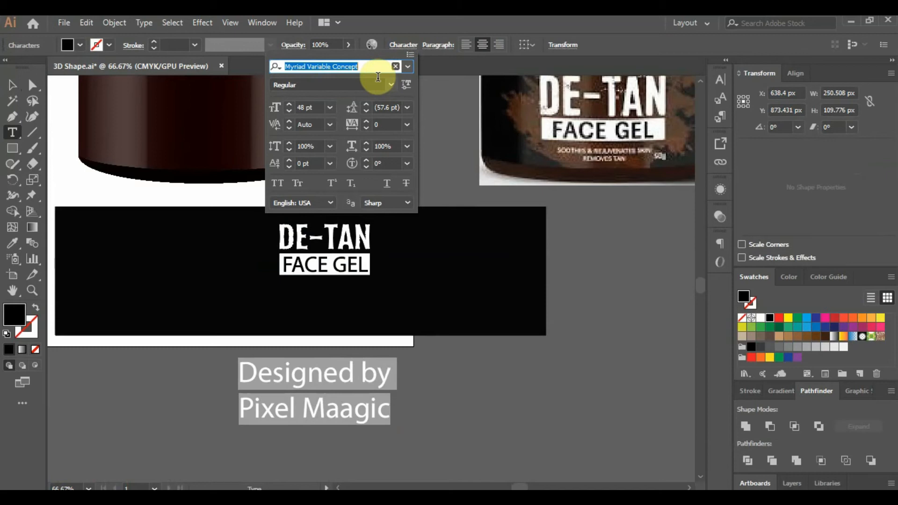
click(408, 67)
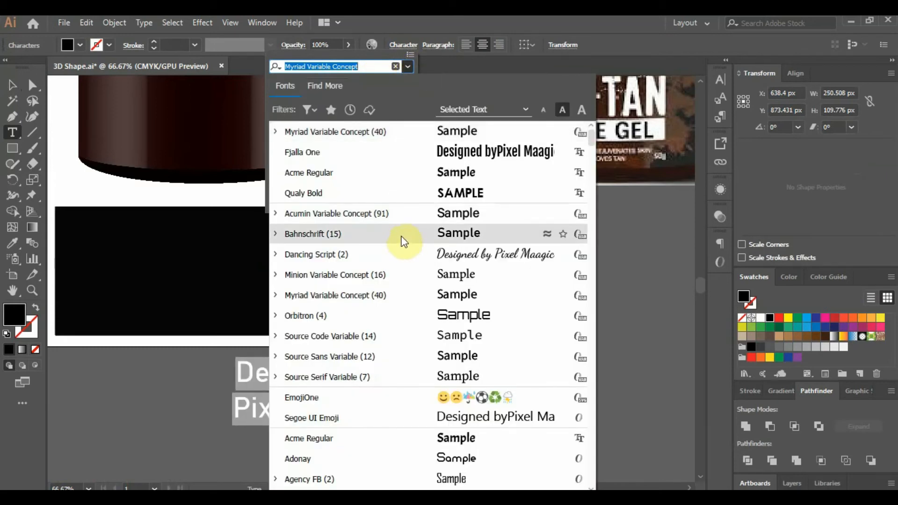
scroll(422, 364, down, 12)
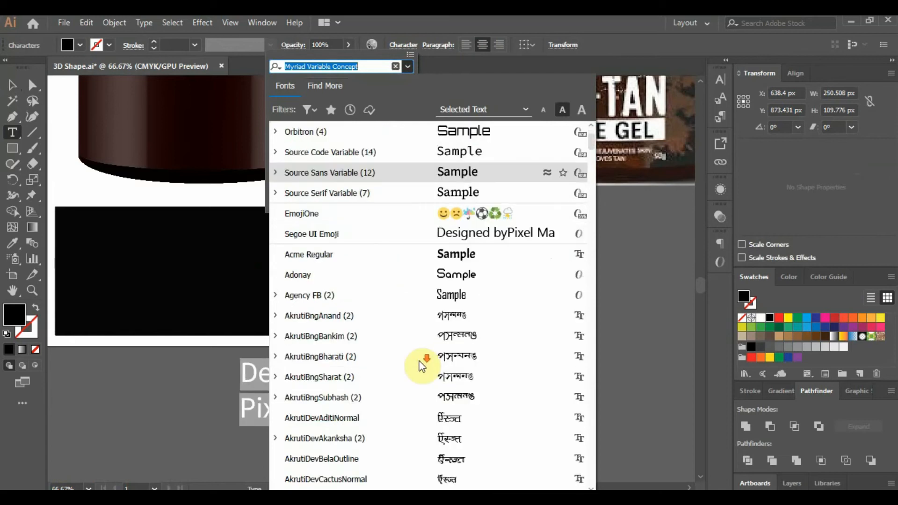
scroll(422, 365, down, 15)
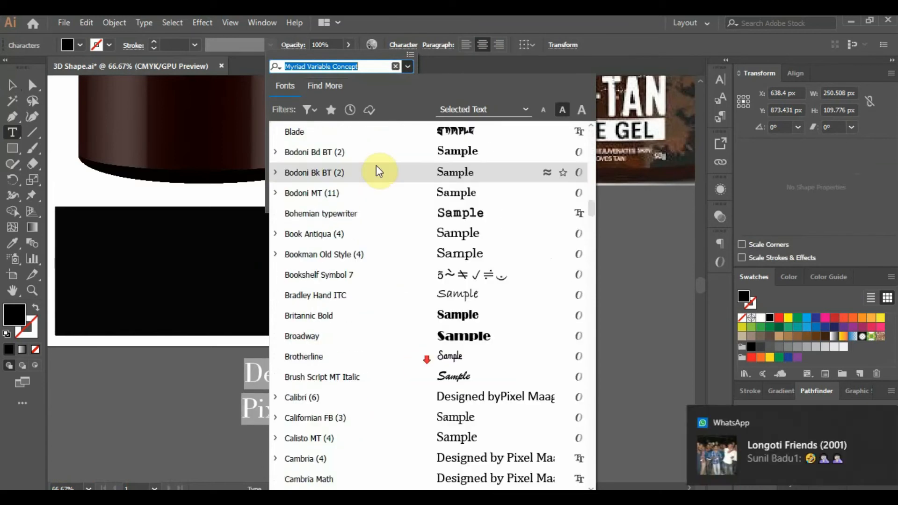
text(op)
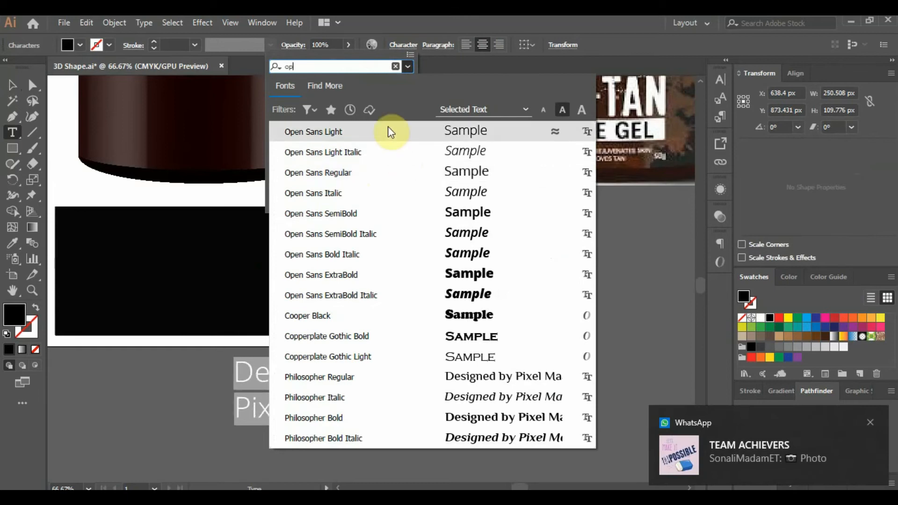
click(380, 166)
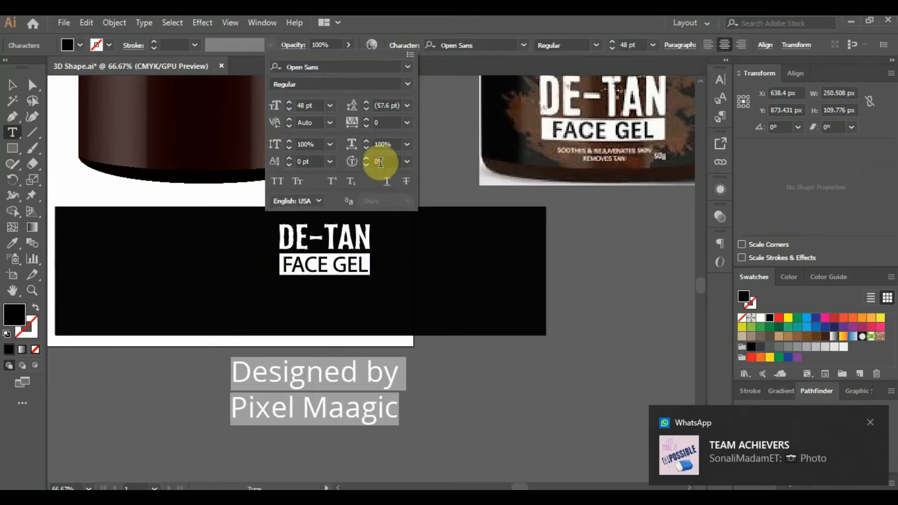
Step: Set the "Designed by Pixel Maagic" text to the Light style at 18 pt
click(599, 48)
click(598, 46)
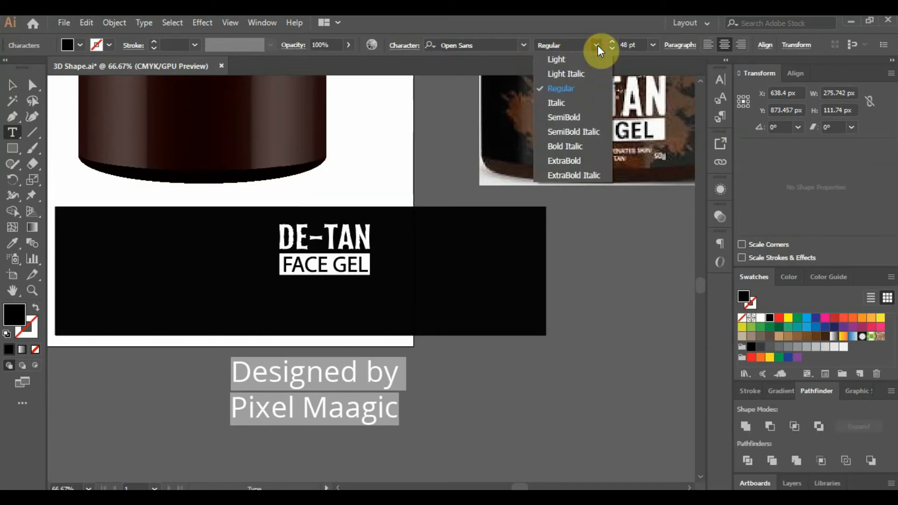
click(564, 60)
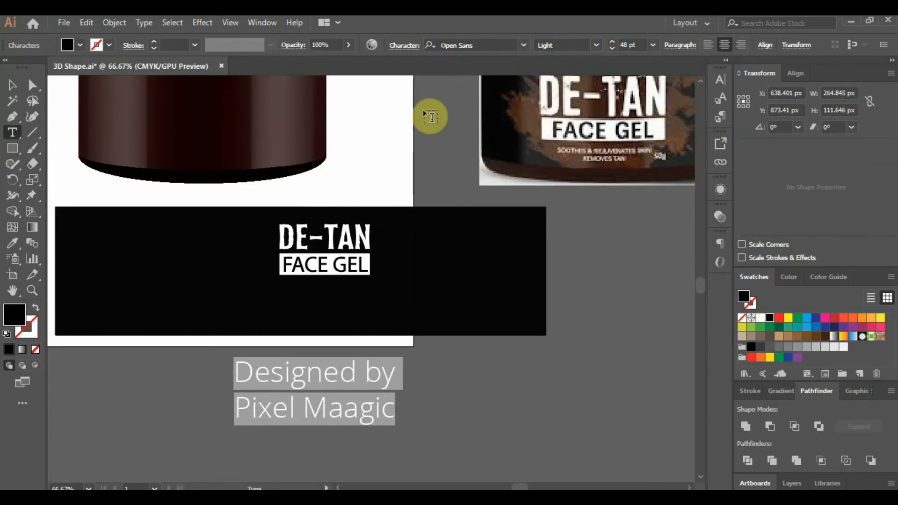
click(653, 45)
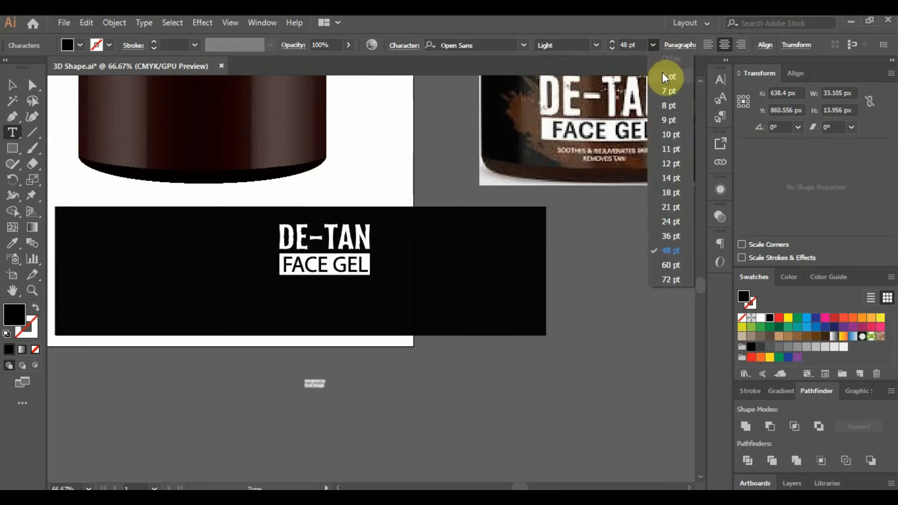
click(679, 198)
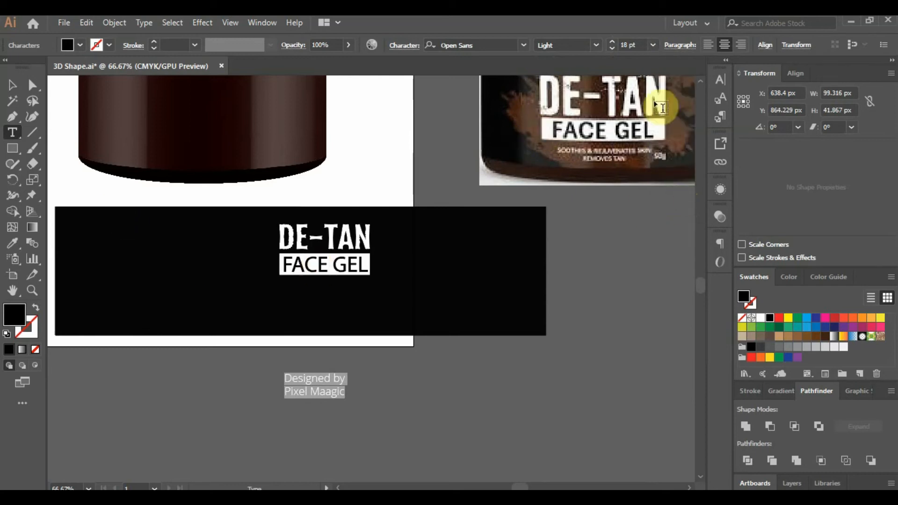
Step: Move the "Designed by Pixel Maagic" text onto the black label below the FACE GEL banner and fill it white
click(12, 84)
drag(332, 380, 346, 293)
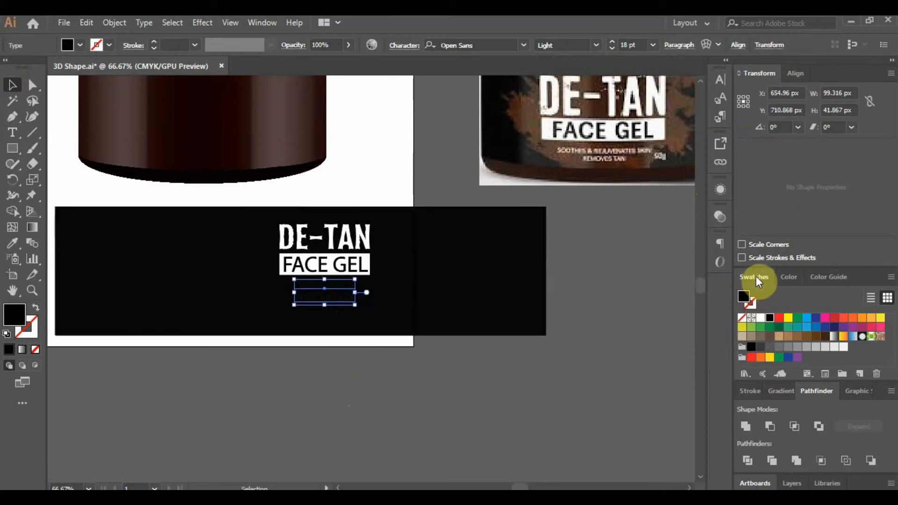
click(761, 320)
click(445, 417)
Step: Remove the line break so the credit text reads "Designed by Pixel Maagic" on a single line
double_click(321, 295)
key(Home)
key(BackSpace)
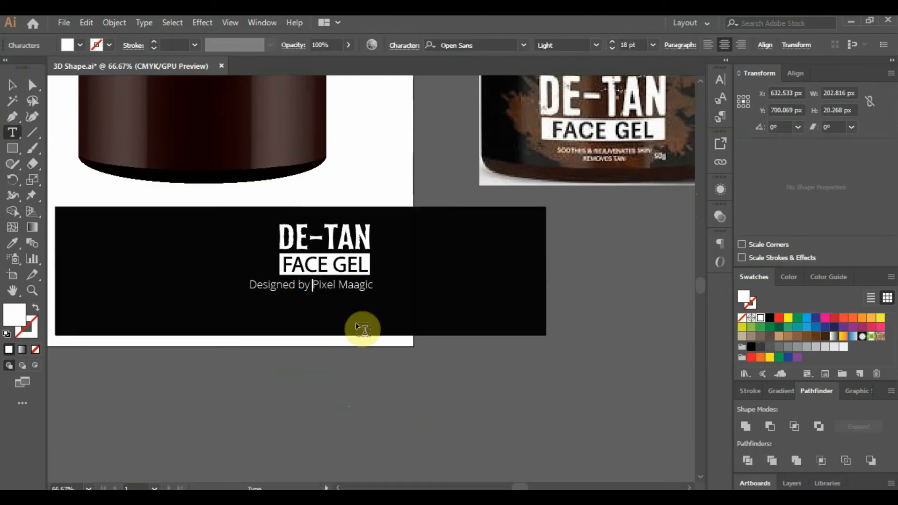
click(11, 84)
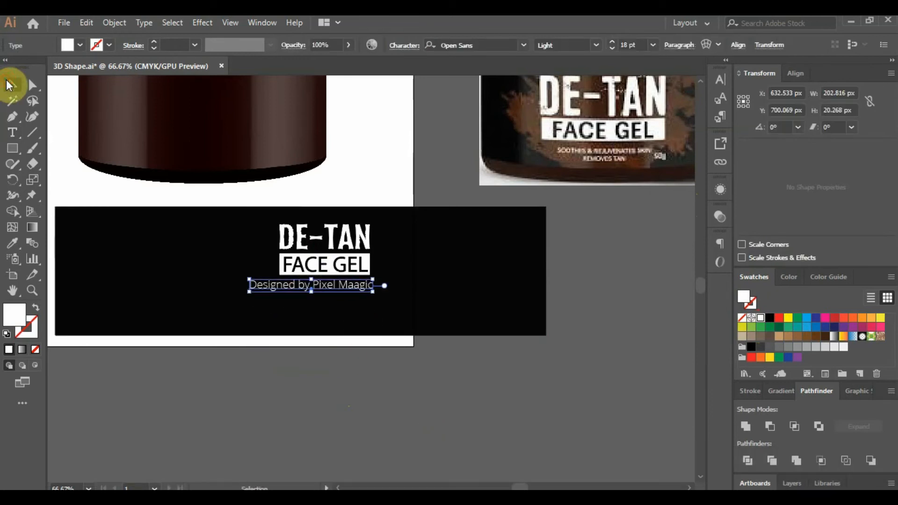
Step: Centre the "Designed by Pixel Maagic" line beneath the FACE GEL banner, leaving a small gap, and deselect it
drag(340, 294, 354, 297)
key(Up)
key(Up)
key(Right)
click(407, 410)
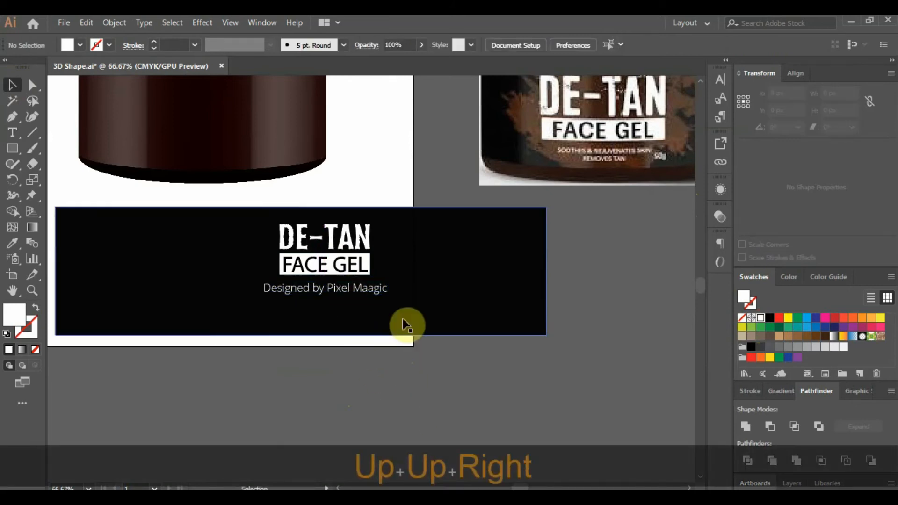
Step: Group the black label rectangle with the DE-TAN lettering, the FACE GEL banner and the credit line
click(479, 254)
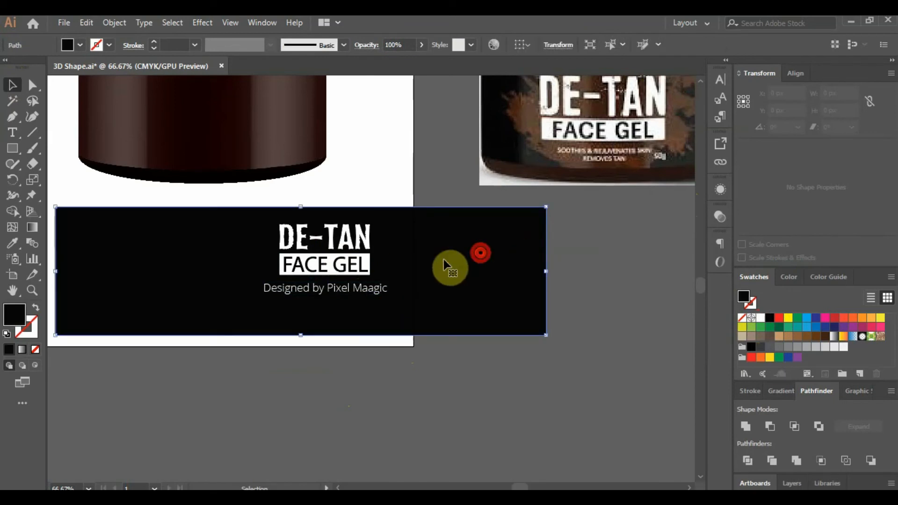
shift+click(307, 275)
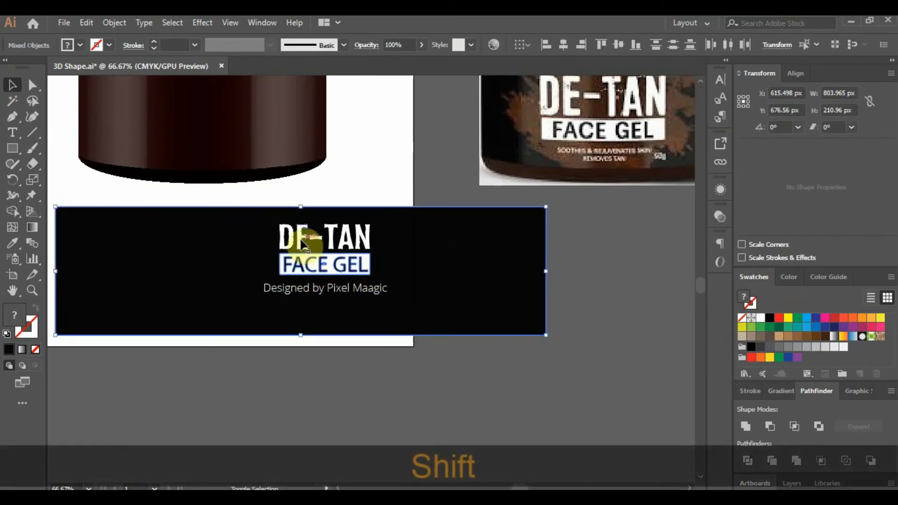
shift+click(316, 291)
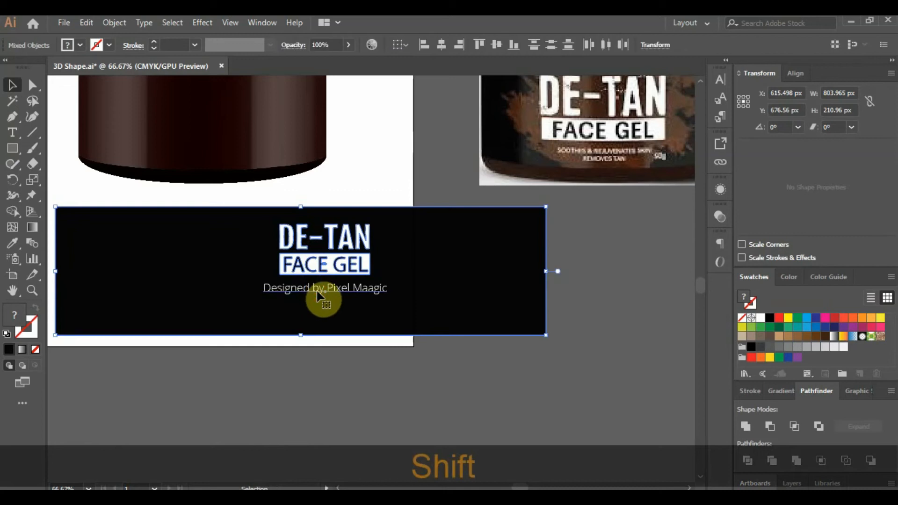
key(ctrl+shift+g)
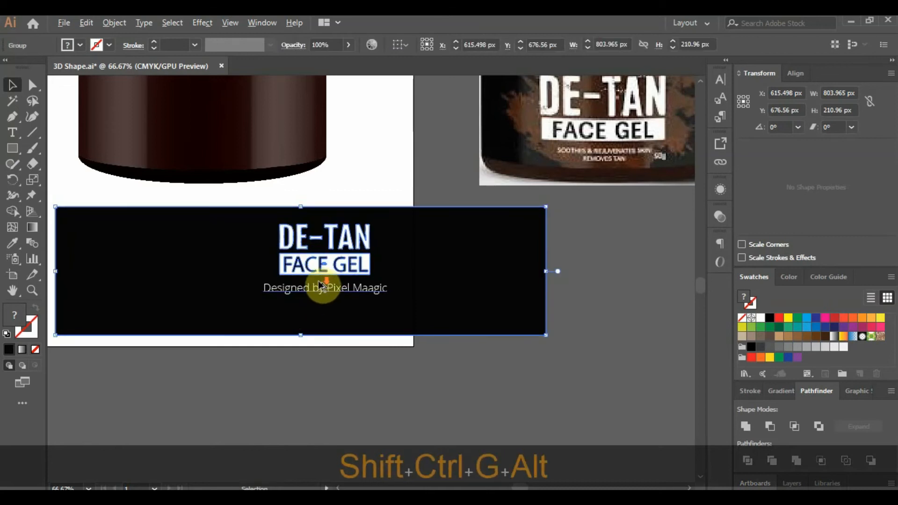
Step: Move the grouped label below the artboard and deselect it
scroll(327, 290, down, 3)
drag(391, 289, 432, 366)
click(556, 335)
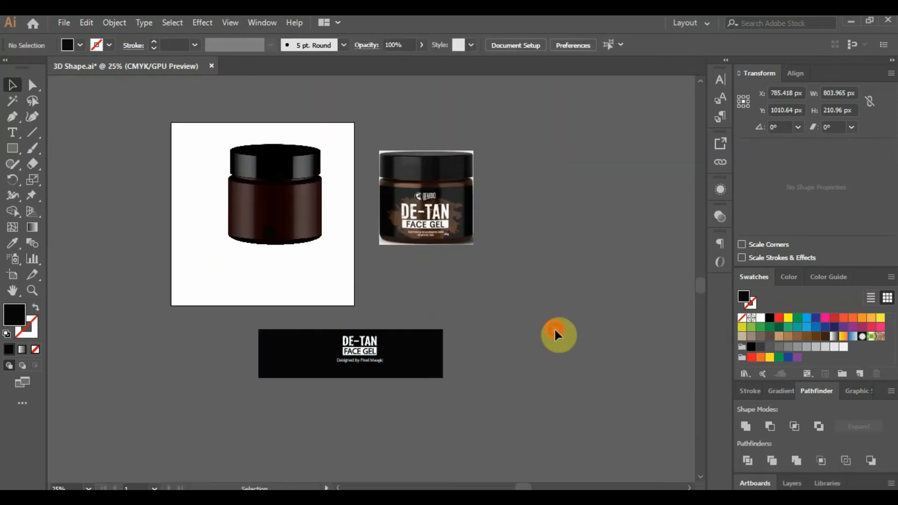
Step: Show the Symbols panel, dock it with the collapsed panels and expand it
click(258, 23)
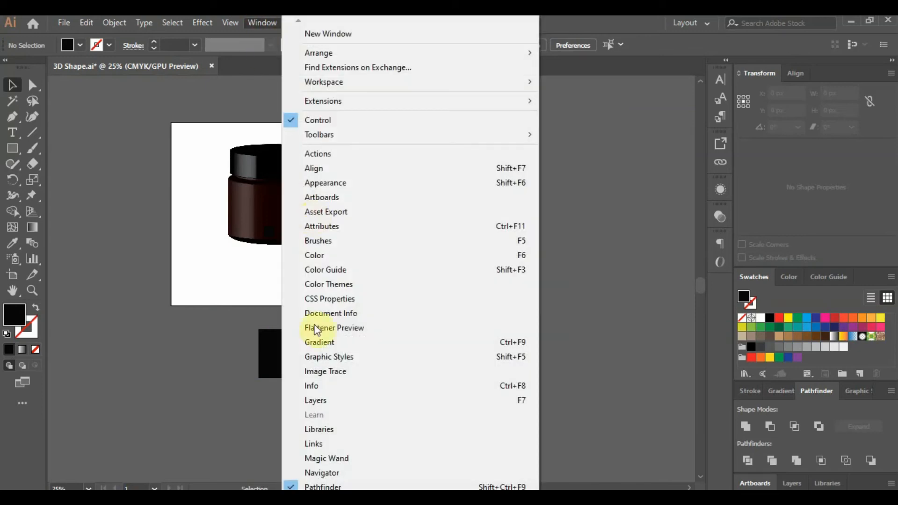
click(318, 429)
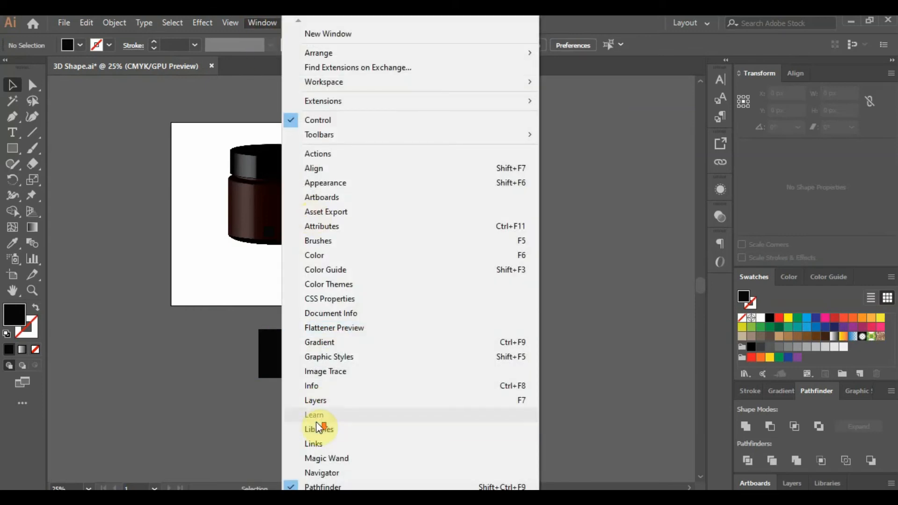
mouse_move(301, 489)
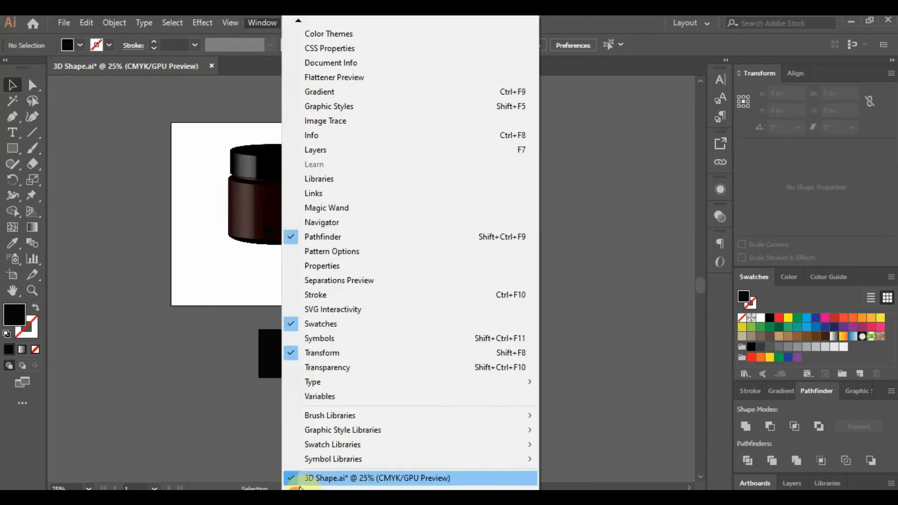
click(316, 338)
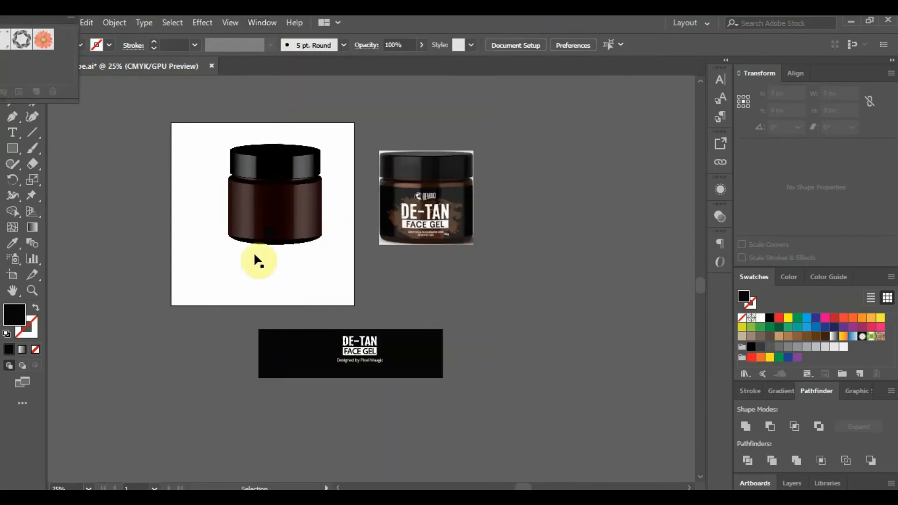
drag(77, 43, 720, 291)
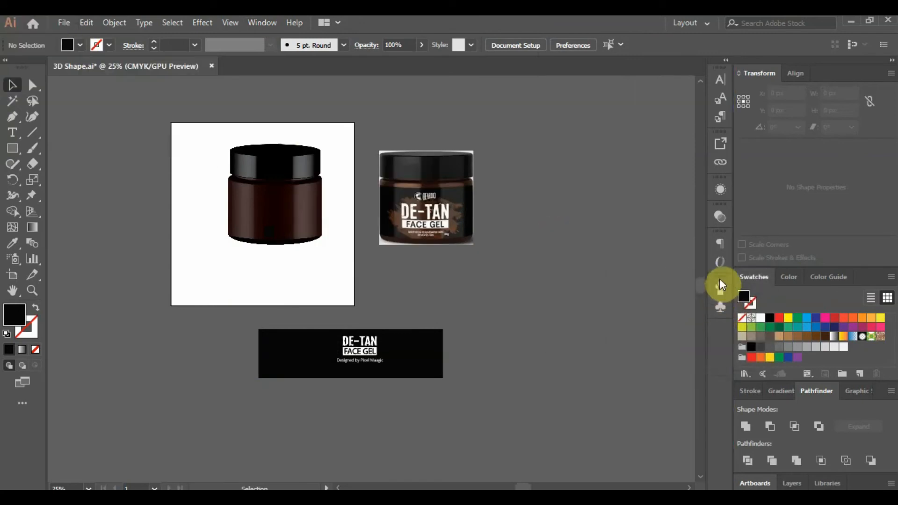
click(720, 307)
Step: Undo the last move of the grouped label and deselect it
key(ctrl+z)
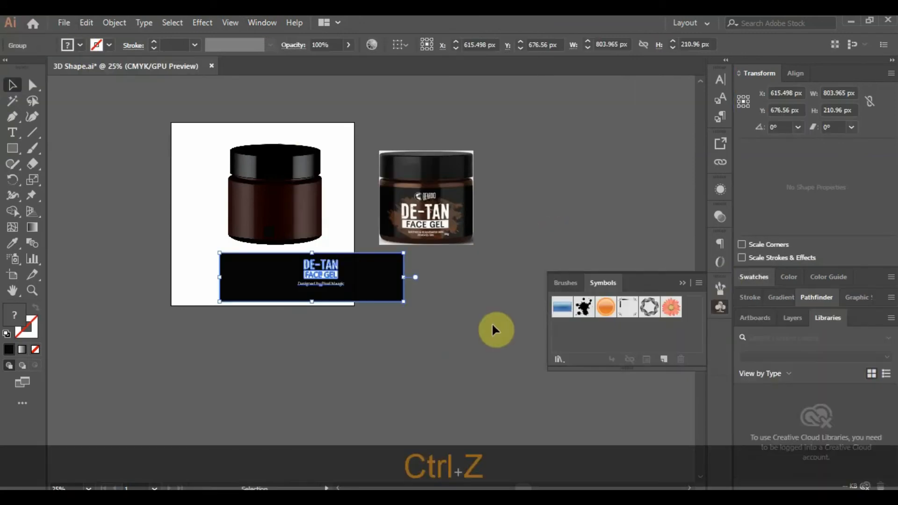
click(514, 354)
Step: Create a dynamic Movie Clip symbol named "Beardo FaceGell" from the grouped label
click(401, 293)
click(662, 359)
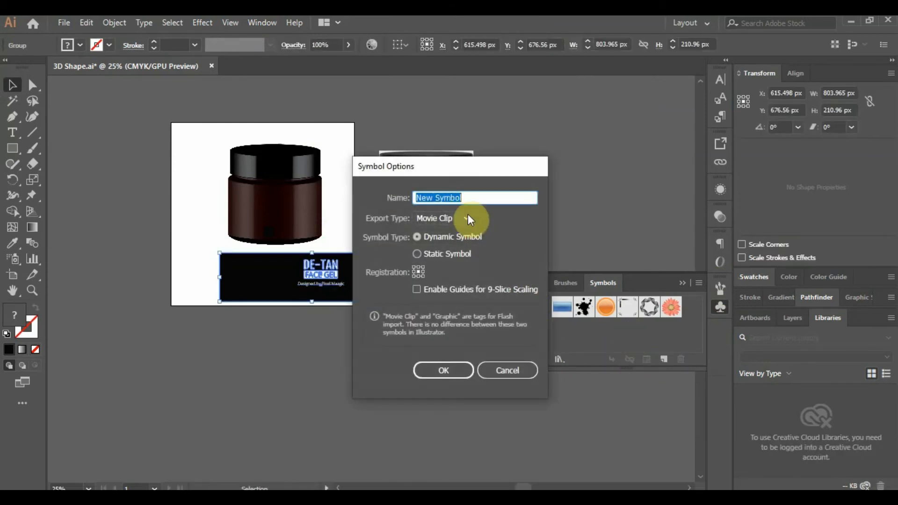
text(Beardo DACE)
key(BackSpace)
key(BackSpace)
key(BackSpace)
key(BackSpace)
text(Fac)
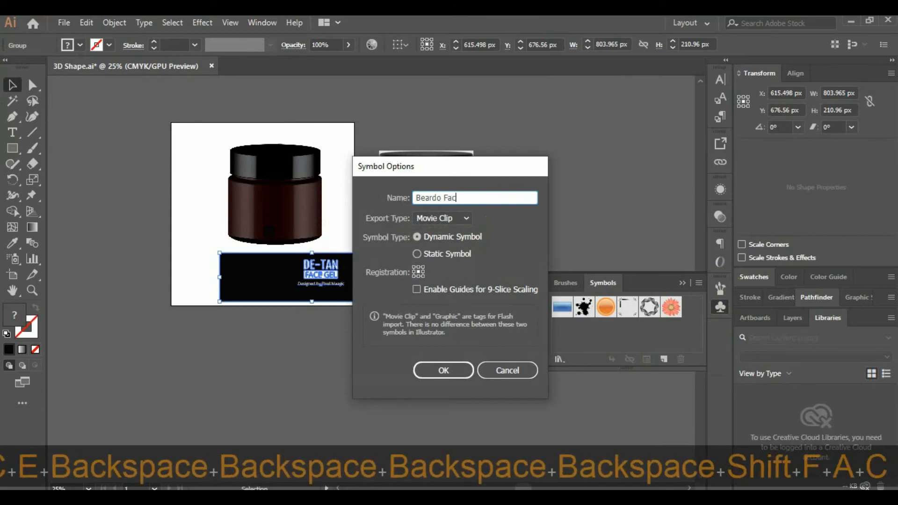
text(eGell)
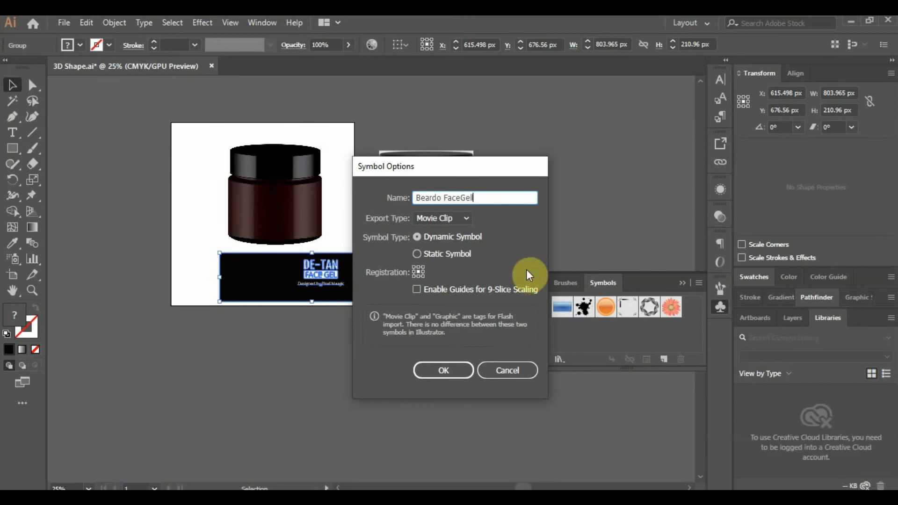
click(437, 371)
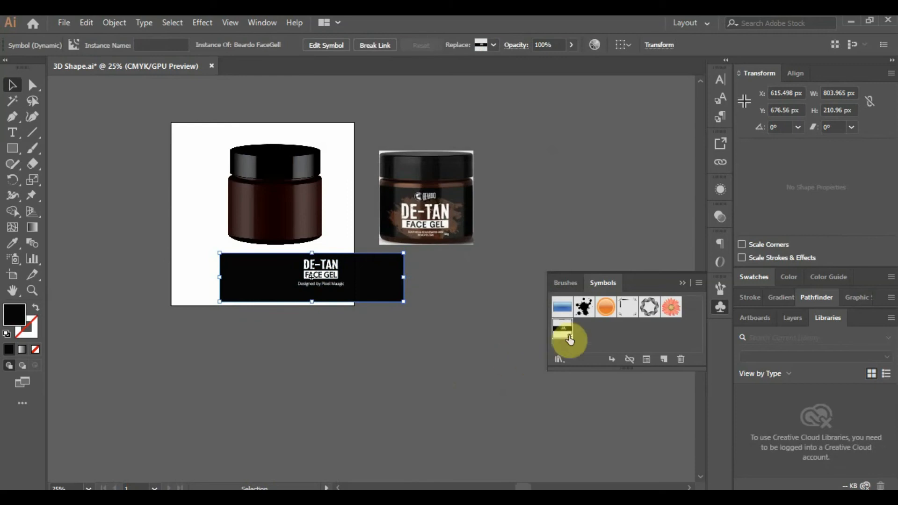
Step: Move the label symbol instance below the artboard, clear of the jar, and deselect it
drag(357, 295, 354, 391)
click(428, 322)
Step: Open the Map Art settings of the 3D Revolve effect applied to the brown jar body
click(287, 224)
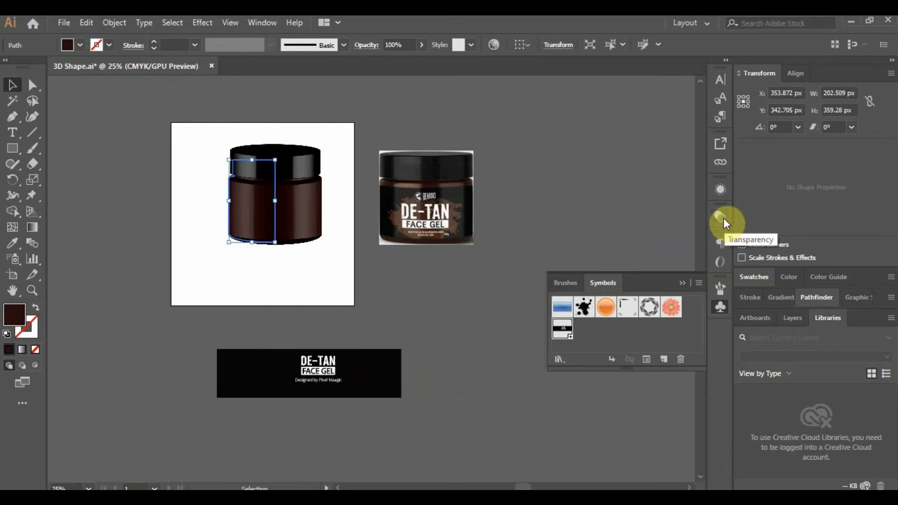
click(723, 189)
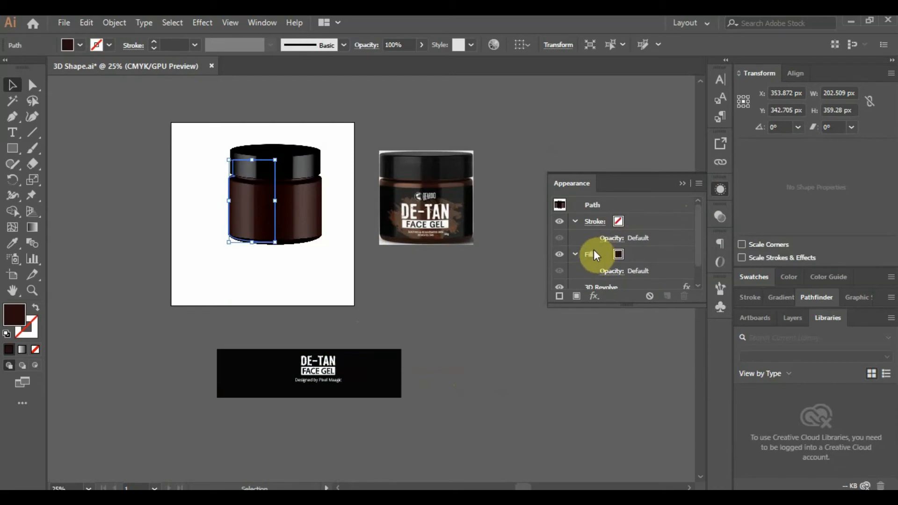
scroll(597, 272, down, 1)
click(602, 265)
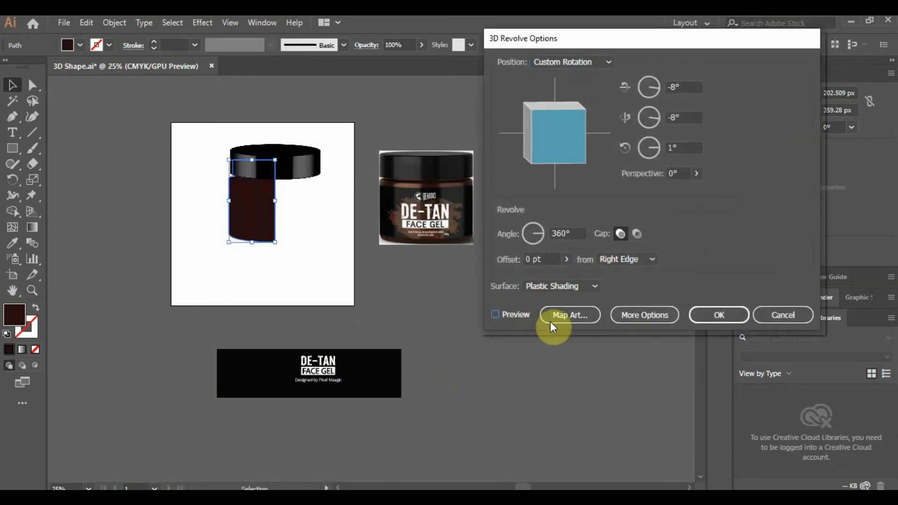
click(571, 317)
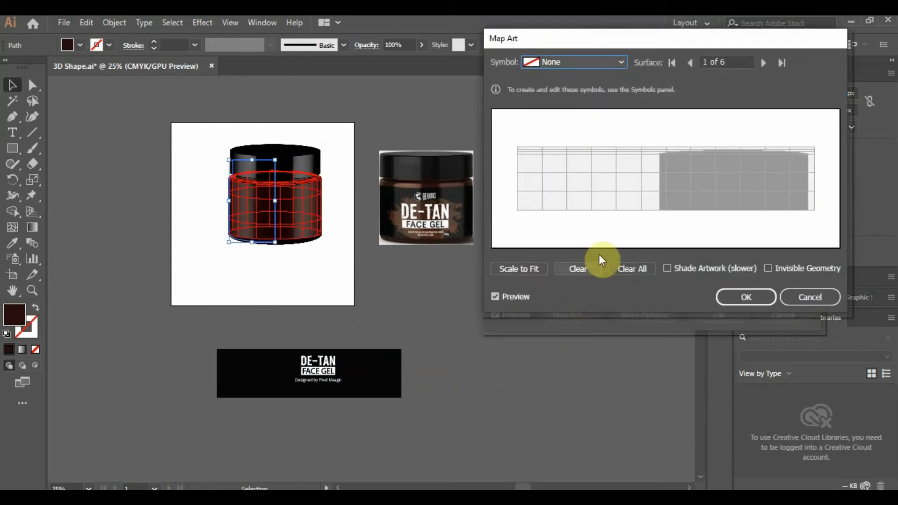
Step: Check all six mappable surfaces of the jar body and assign the Beardo FaceGell symbol to surface 1, the outer wall
click(763, 63)
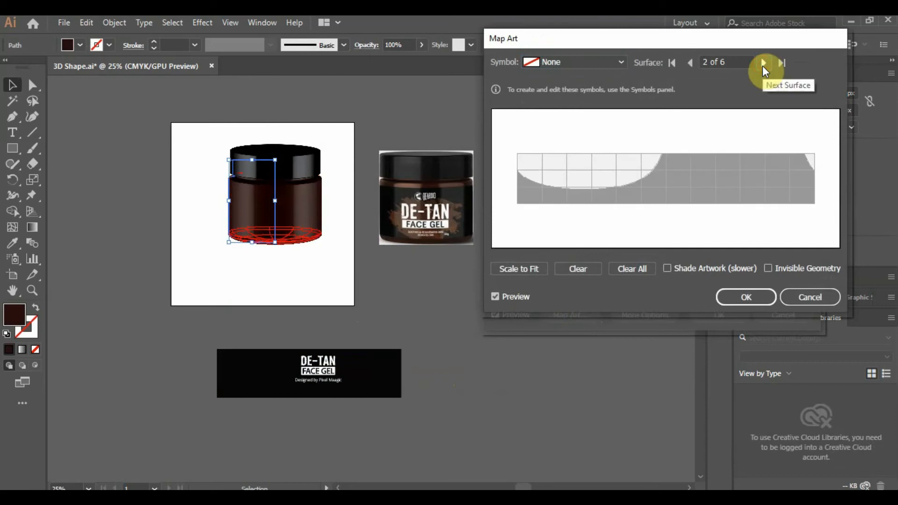
click(763, 63)
click(762, 63)
click(763, 64)
click(763, 63)
click(763, 64)
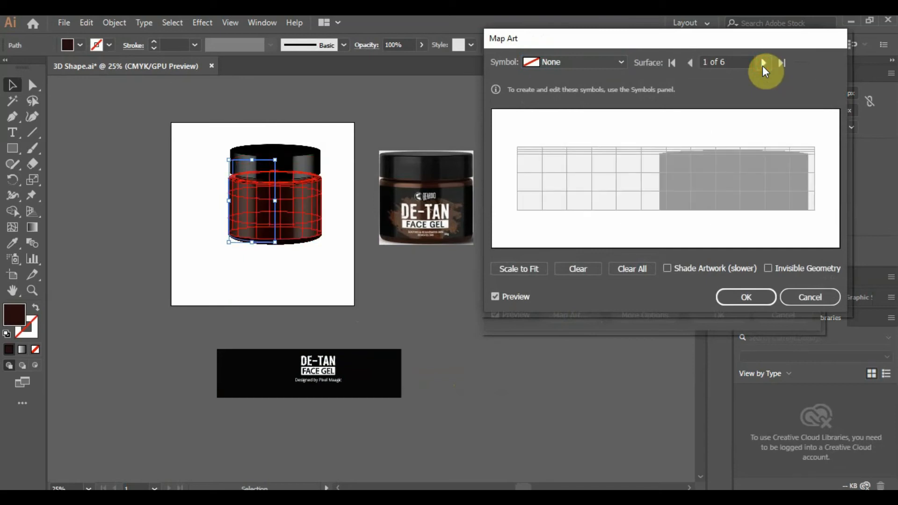
click(620, 62)
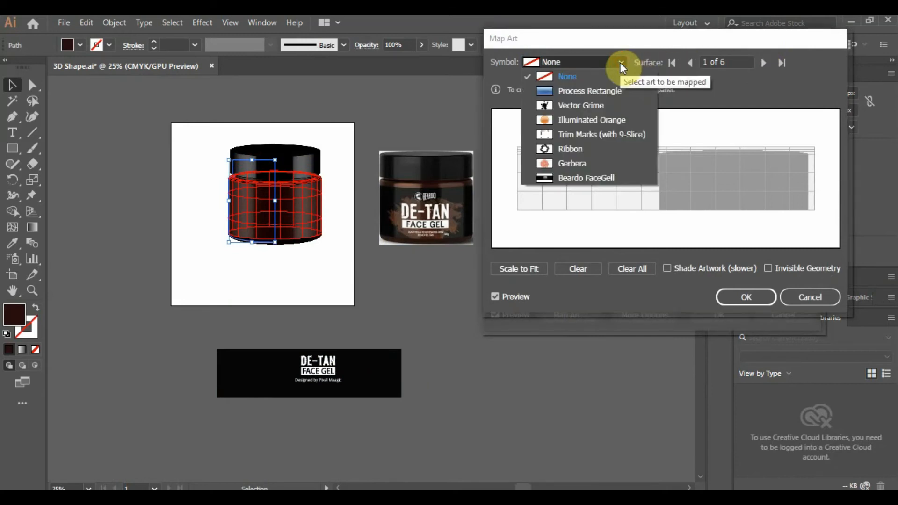
click(581, 182)
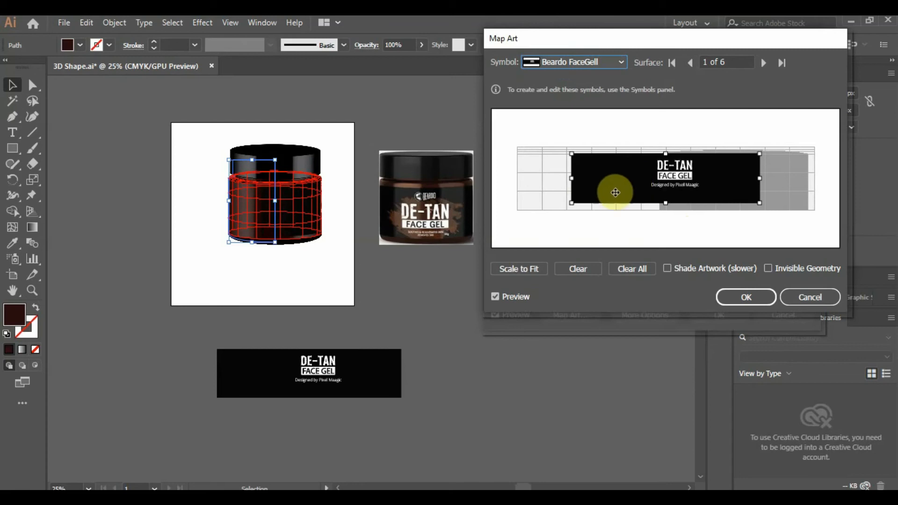
Step: Scale the mapped label to fit the surface, enable Shade Artwork and apply the mapping to the 3D Revolve effect
drag(570, 203, 564, 205)
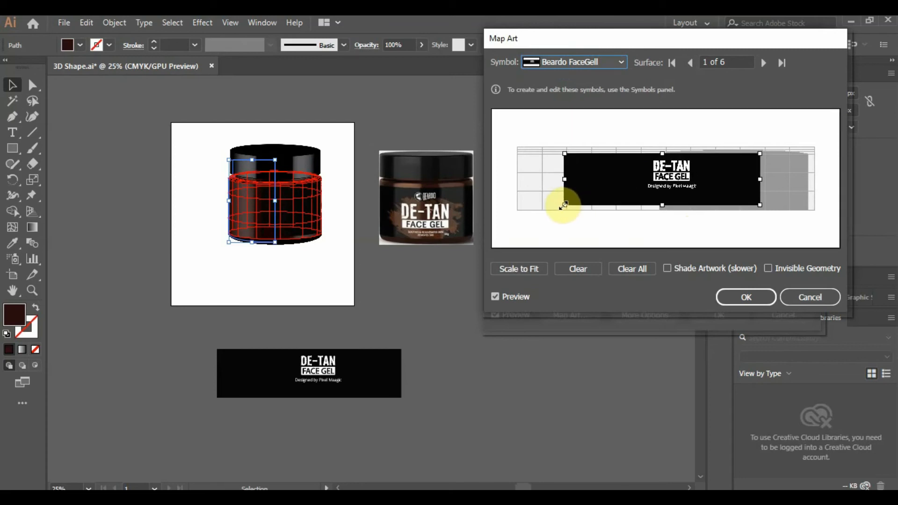
click(524, 268)
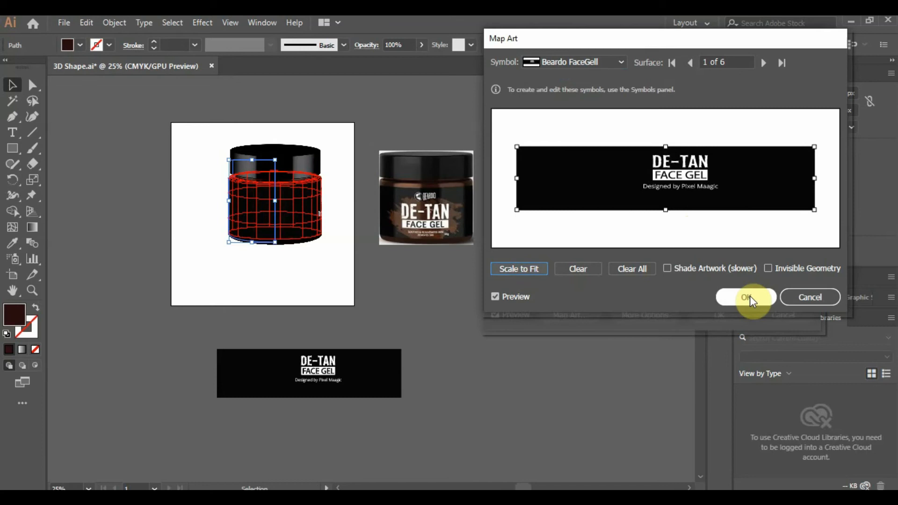
click(666, 271)
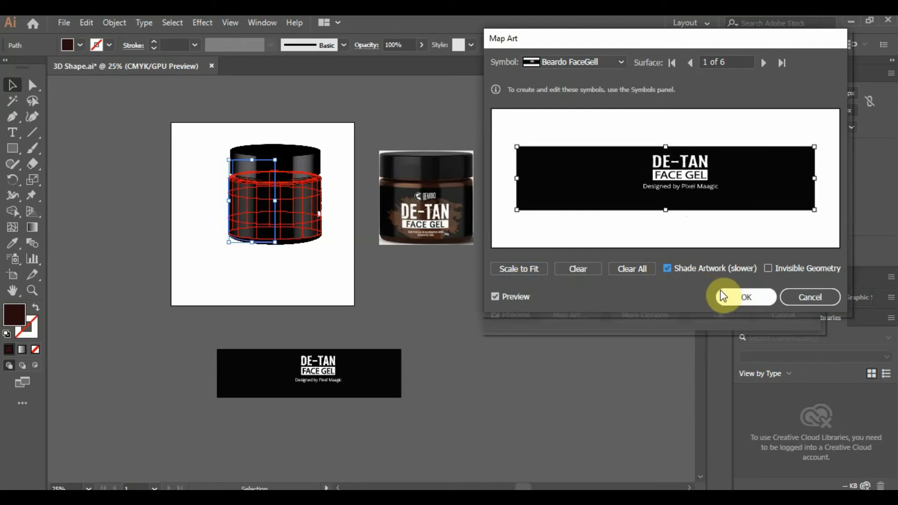
click(736, 298)
click(718, 315)
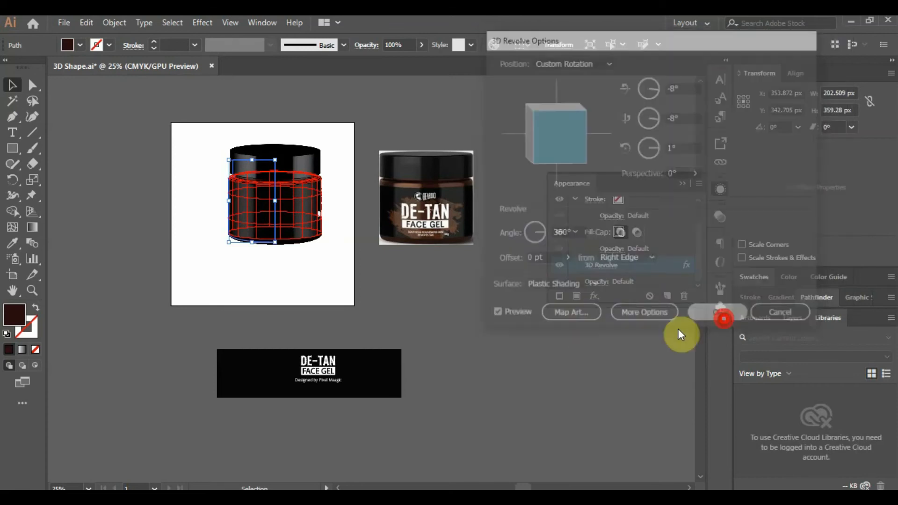
Step: Reopen the Map Art settings of the jar body's 3D Revolve effect for surface 1 and turn on the preview
click(568, 359)
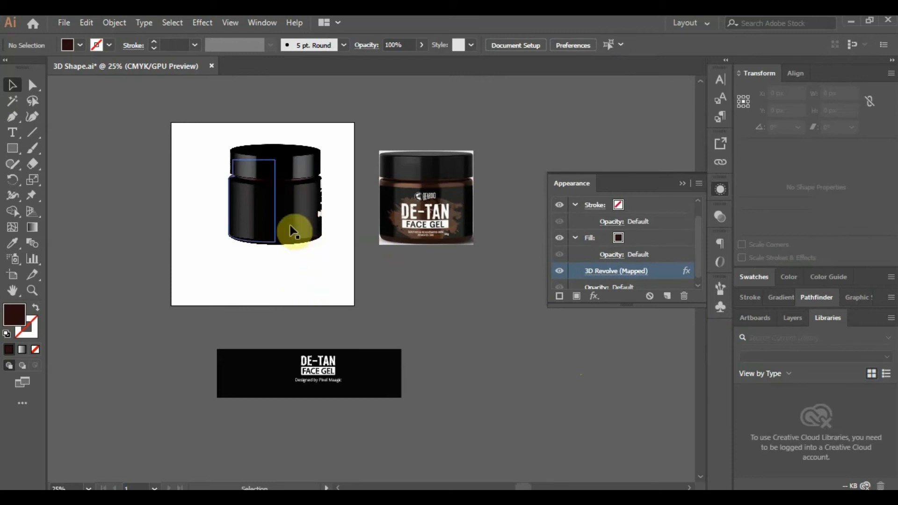
click(277, 224)
click(610, 271)
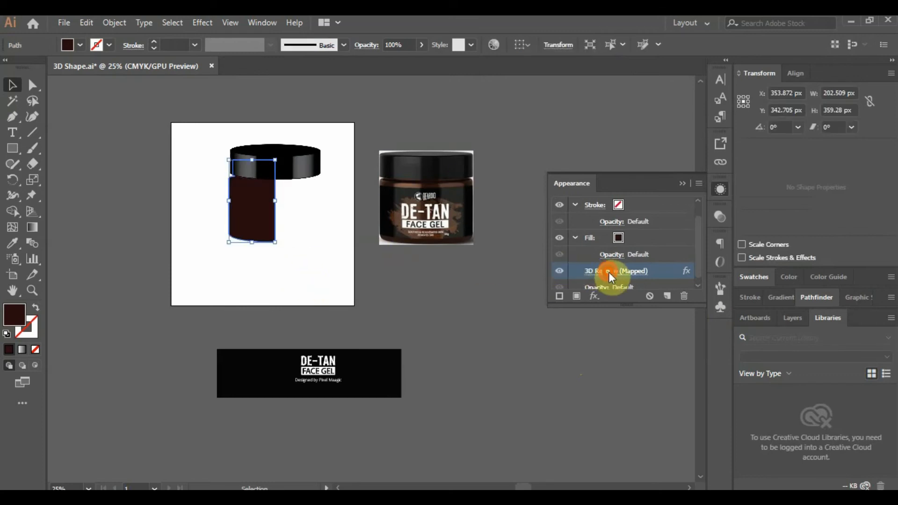
click(571, 316)
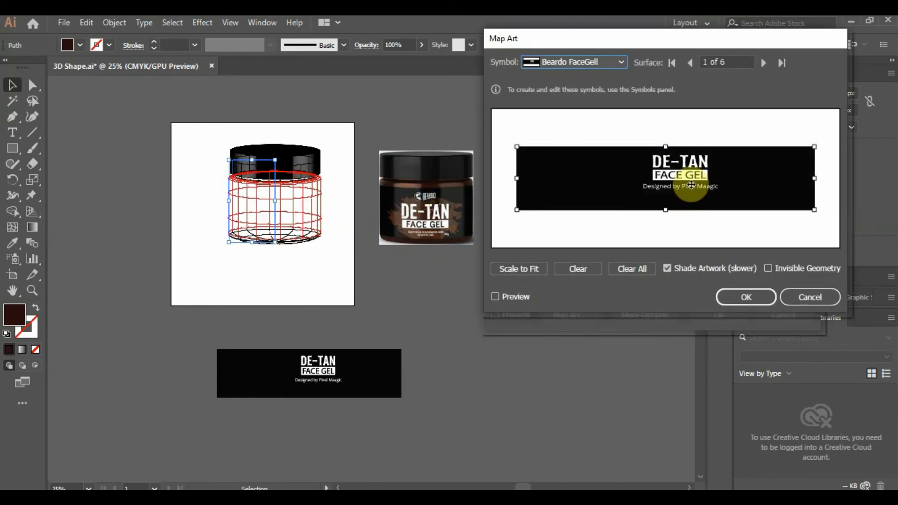
click(494, 297)
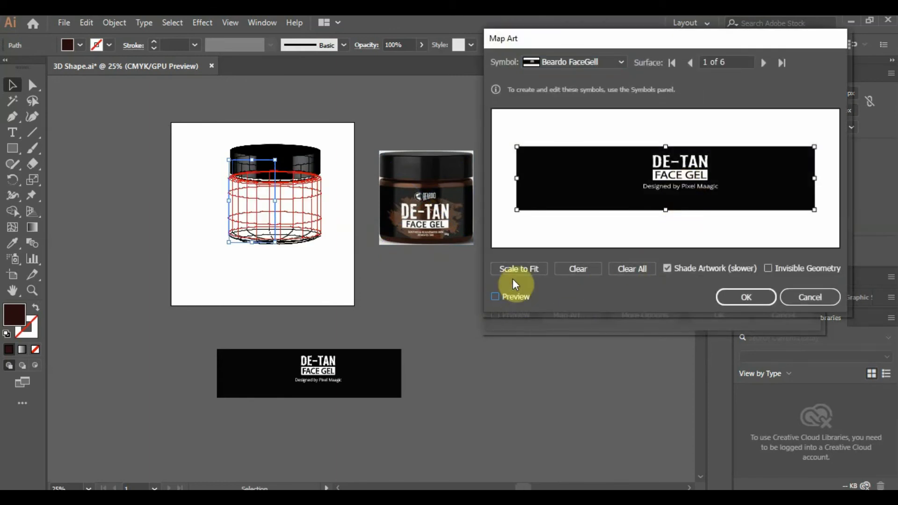
click(495, 300)
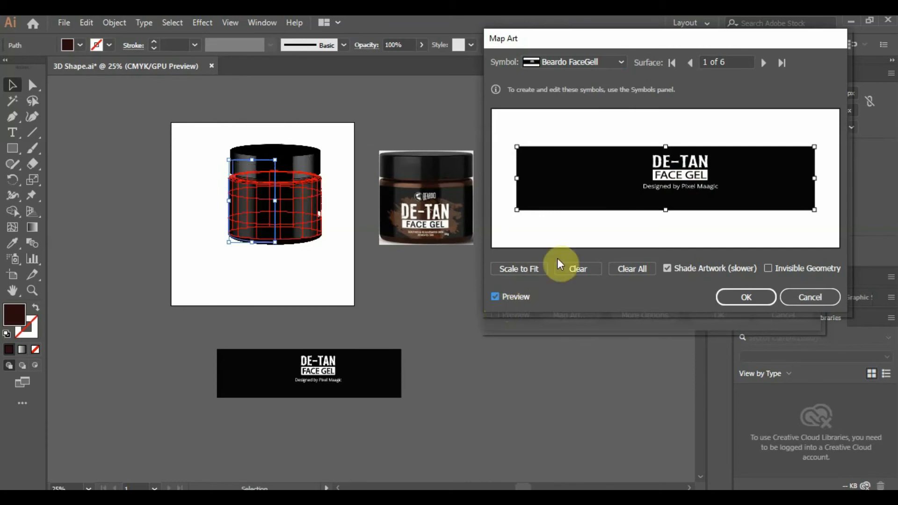
Step: Shift the mapped Beardo FaceGell symbol along surface 1 until its text faces the jar's front, apply the mapping and deselect
drag(685, 186, 561, 185)
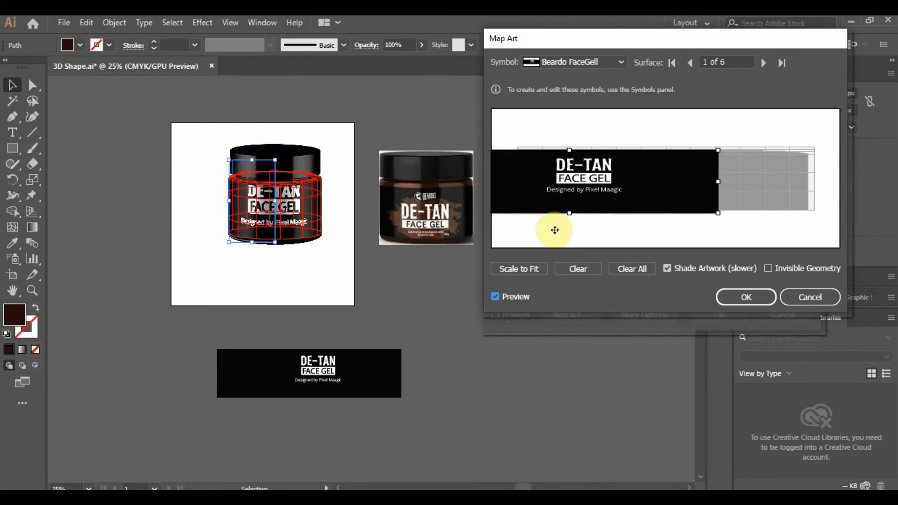
drag(577, 202, 576, 197)
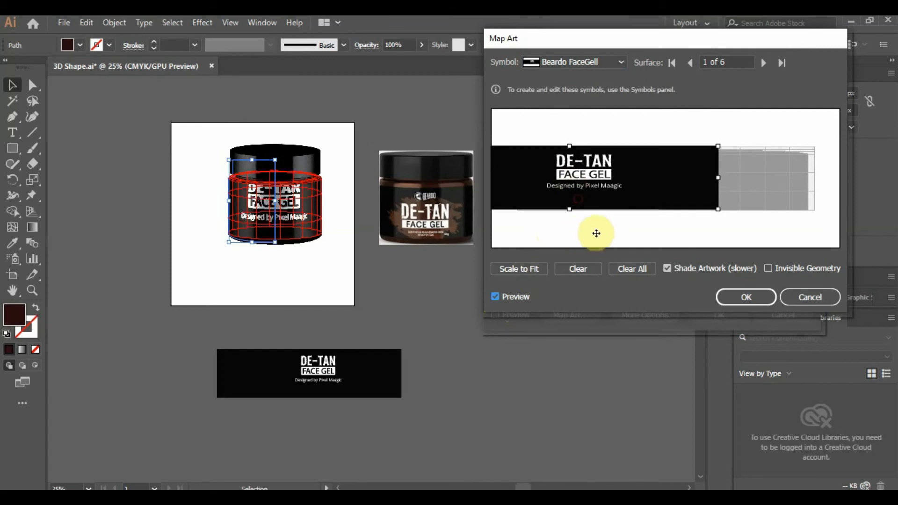
click(751, 295)
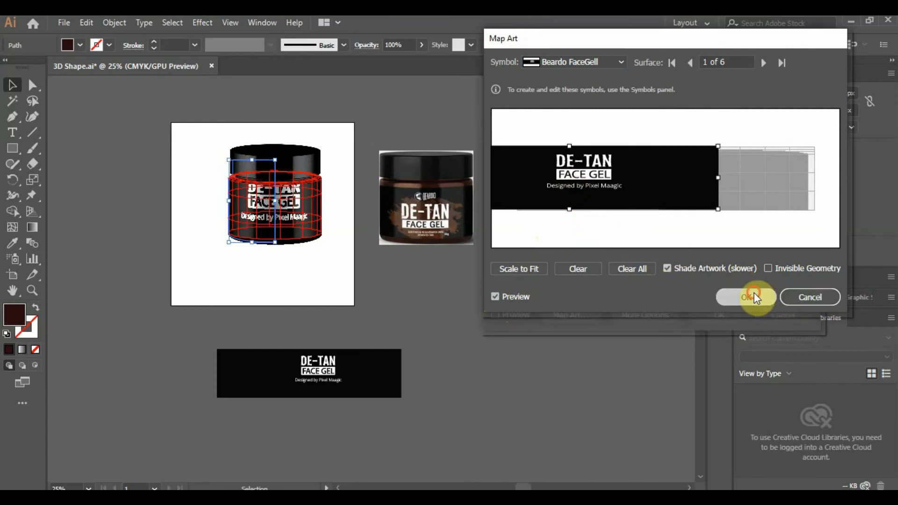
click(716, 310)
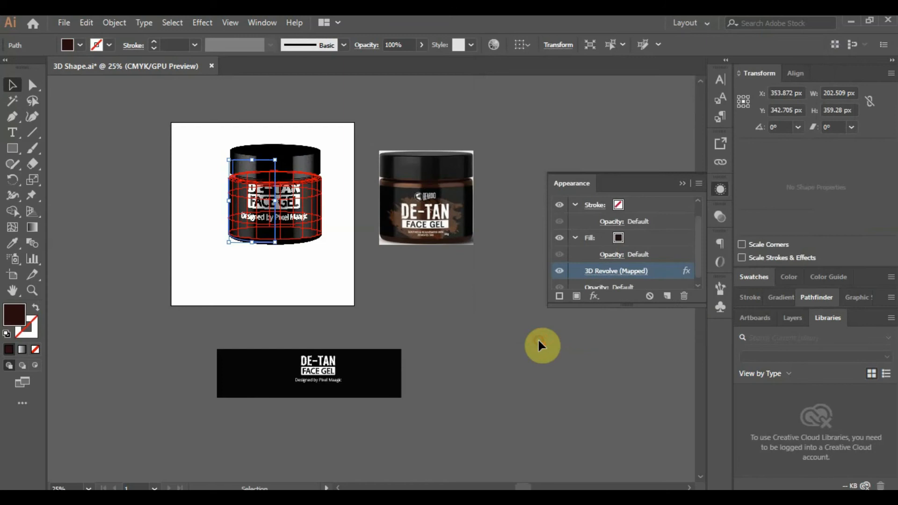
key(ctrl+shift+a)
click(681, 182)
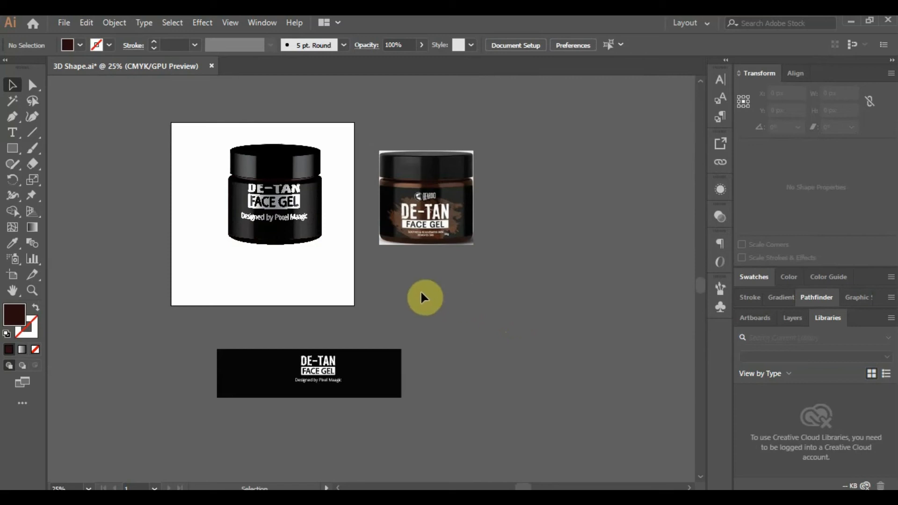
Step: Move the label artwork to the right, placing it below the reference jar photo, and deselect it
scroll(253, 213, up, 2)
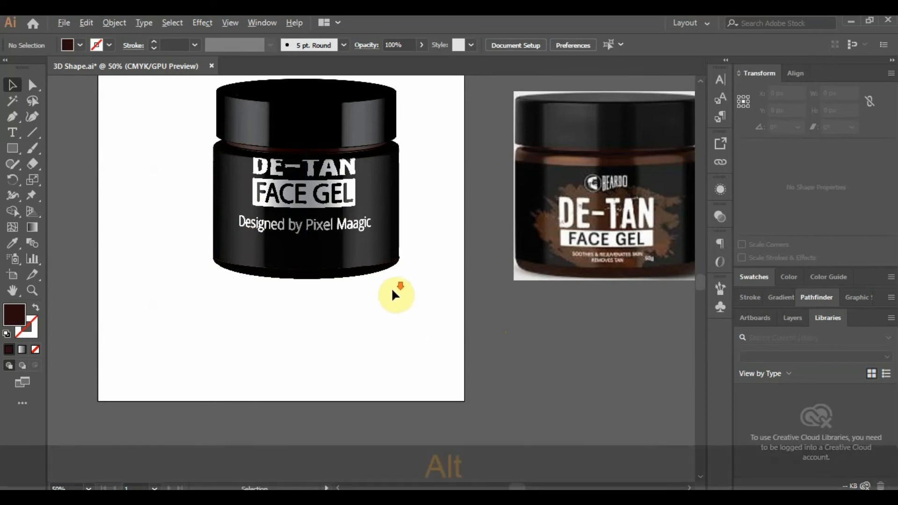
scroll(395, 295, down, 2)
drag(440, 404, 545, 356)
click(602, 415)
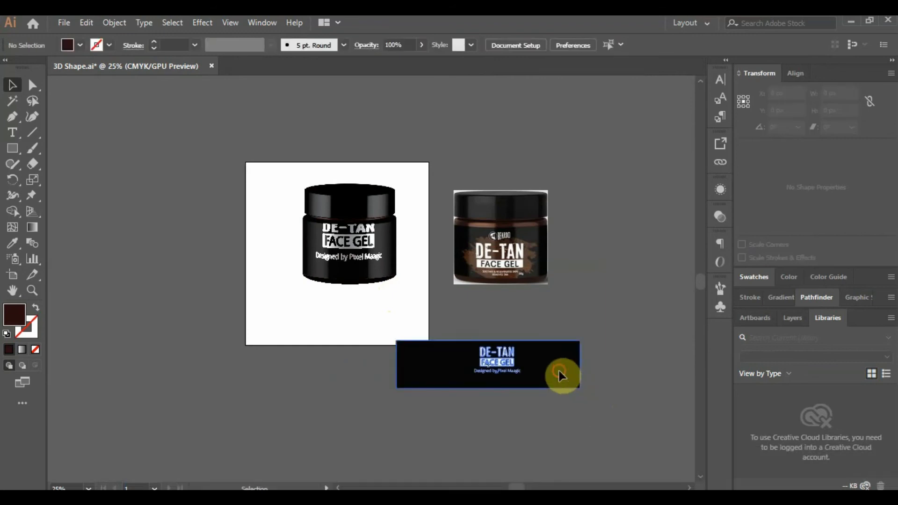
Step: Break apart and ungroup the label artwork until its text and black background can be selected separately
right_click(560, 370)
click(610, 253)
click(625, 318)
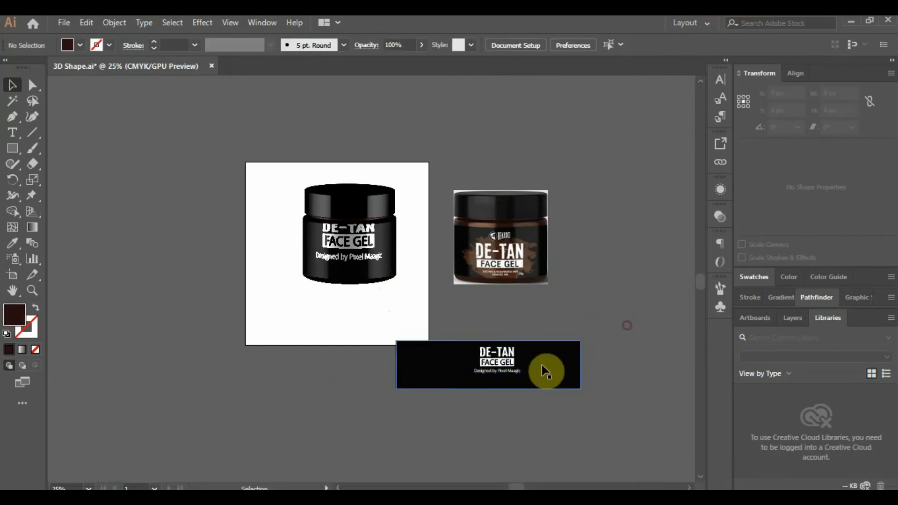
scroll(533, 377, up, 2)
click(484, 358)
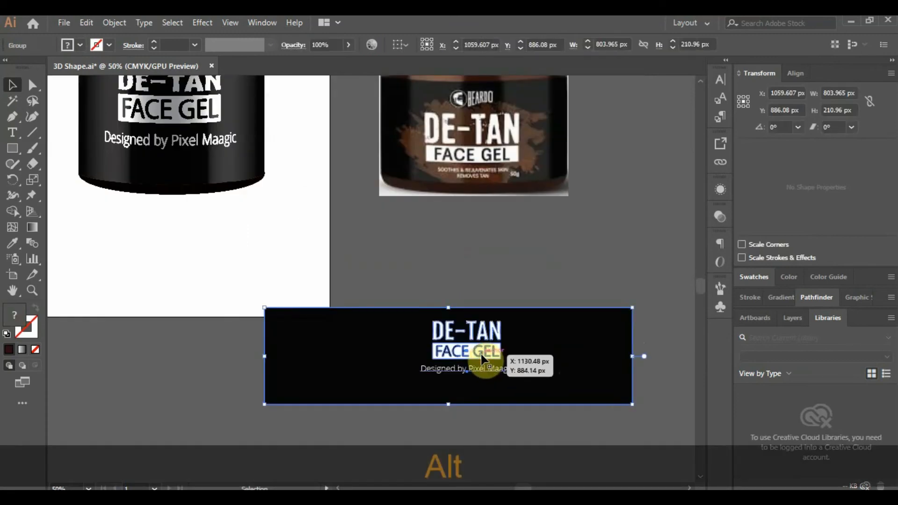
right_click(481, 354)
click(548, 253)
click(612, 247)
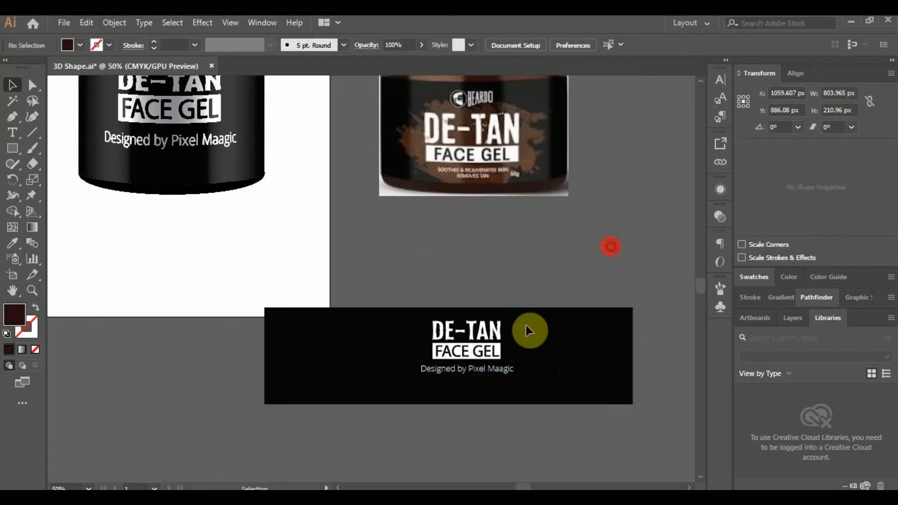
key(alt)
scroll(551, 328, down, 1)
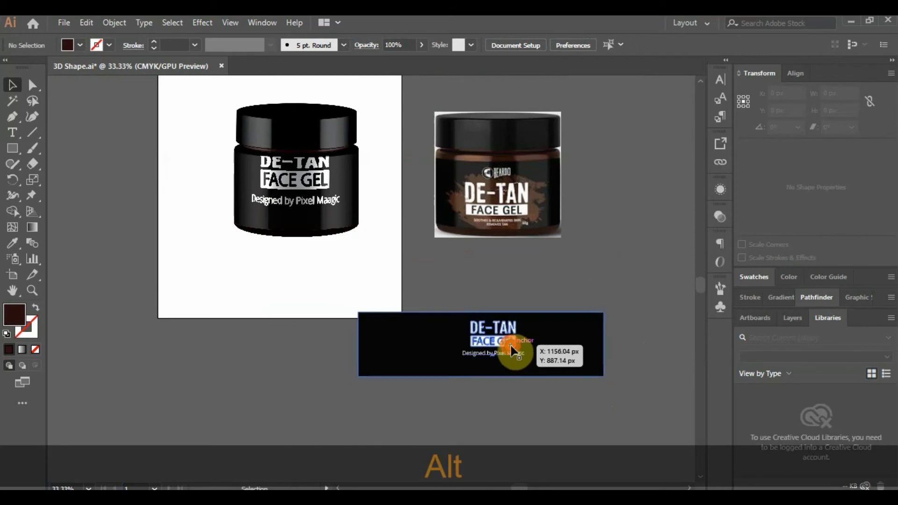
click(511, 357)
click(552, 278)
click(513, 336)
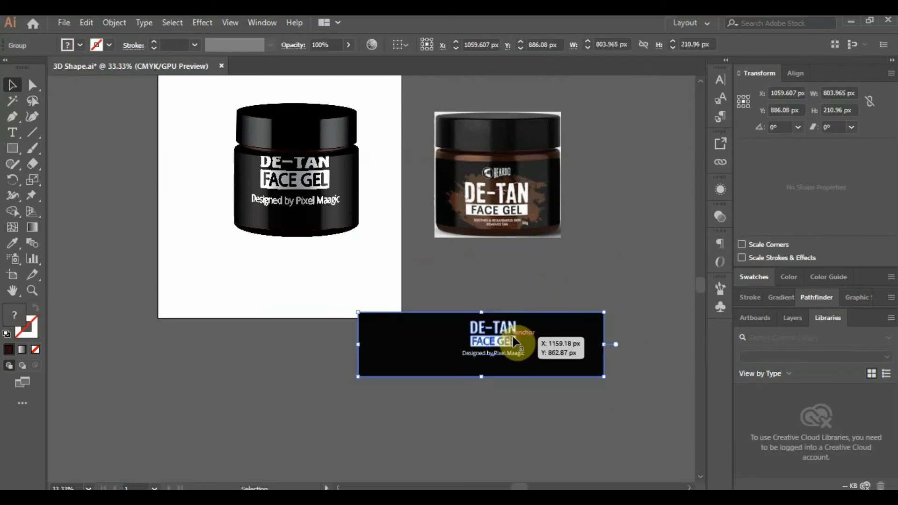
right_click(513, 337)
click(548, 238)
Step: Move the DE-TAN, FACE GEL and Designed by Pixel Maagic text together toward the left part of the black background, centred vertically
click(496, 344)
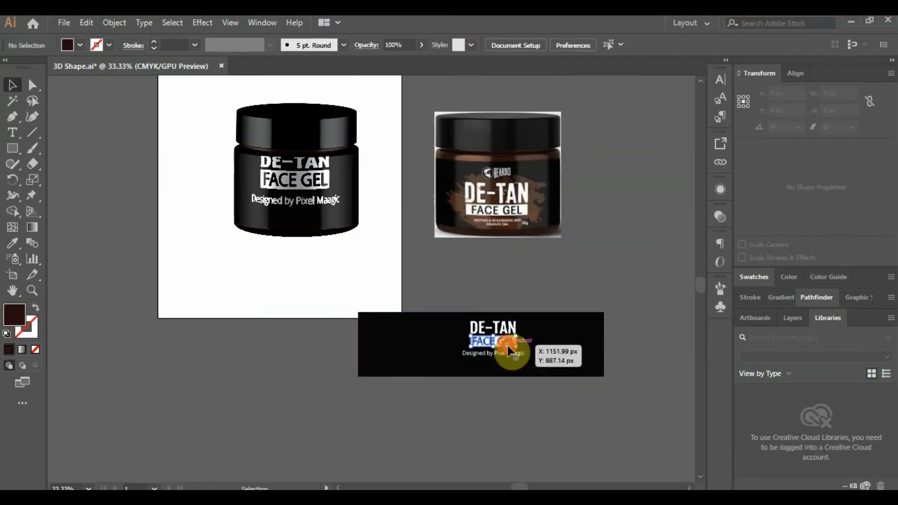
key(alt)
alt+shift+click(485, 325)
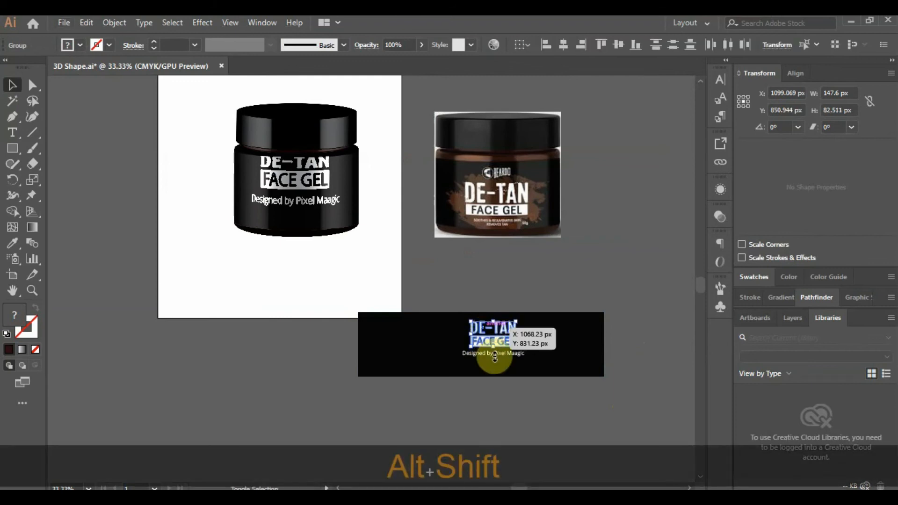
alt+shift+click(494, 354)
drag(495, 354, 442, 354)
click(478, 418)
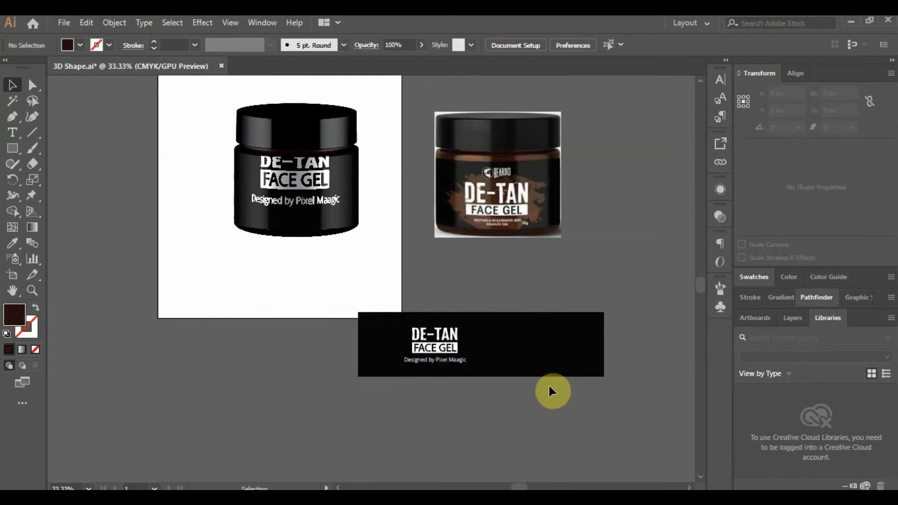
Step: Draw a rectangle about 804 × 35 px along the label's top edge and fill it with brown sampled from the reference jar
click(524, 344)
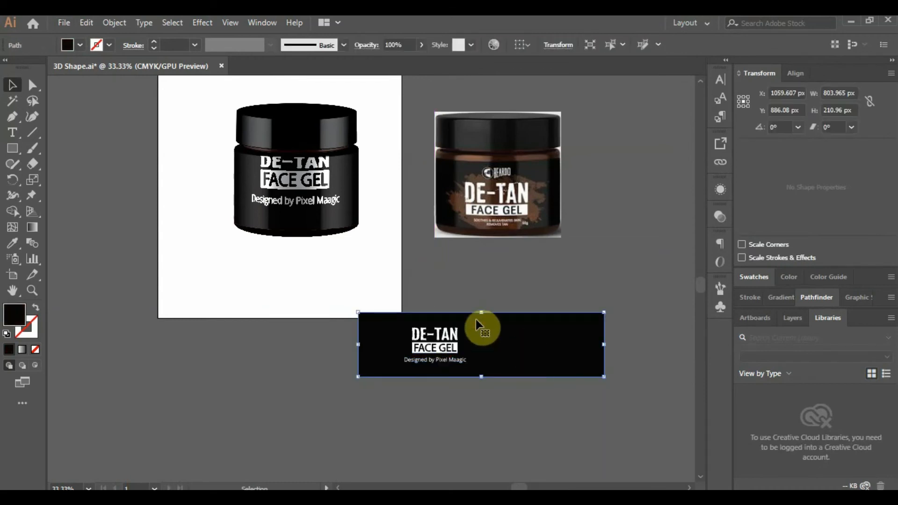
click(498, 296)
click(21, 146)
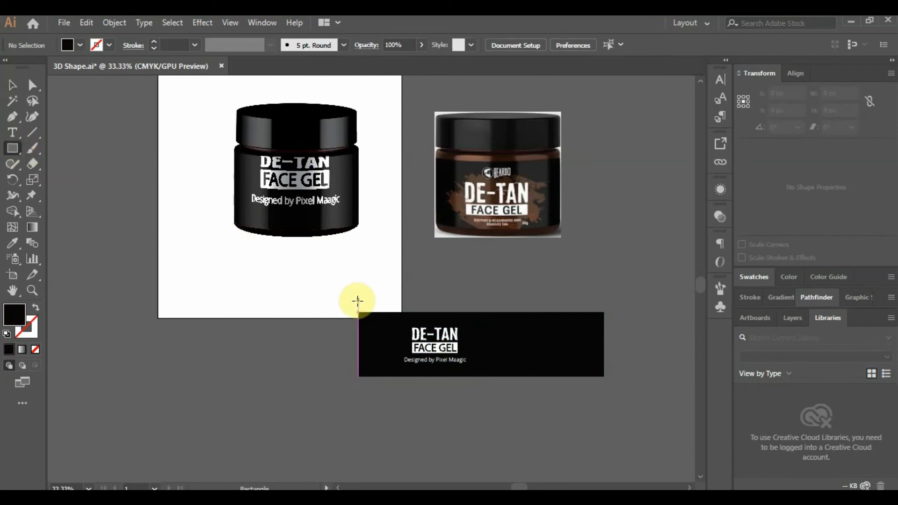
drag(358, 301, 605, 313)
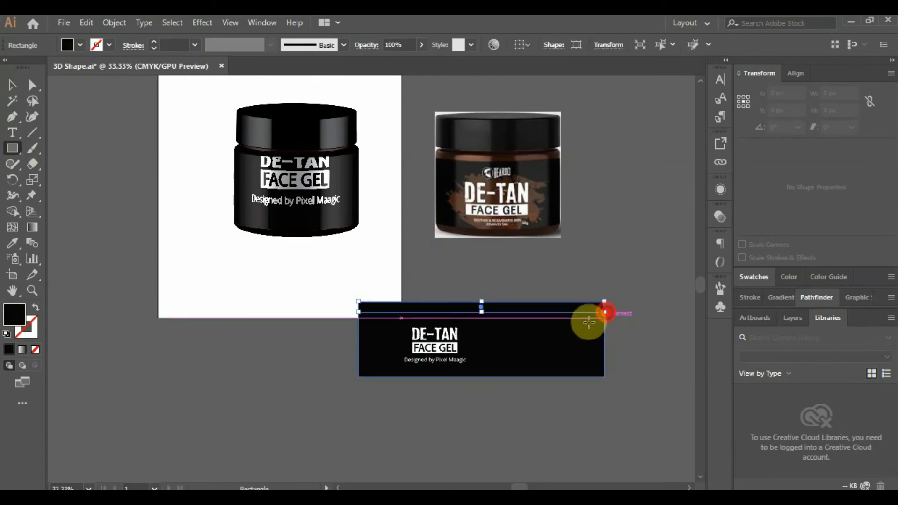
click(12, 242)
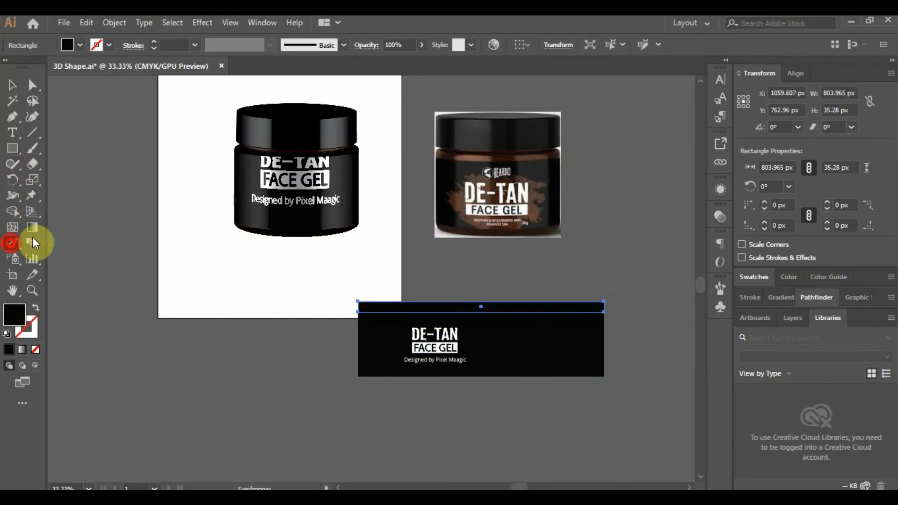
click(469, 157)
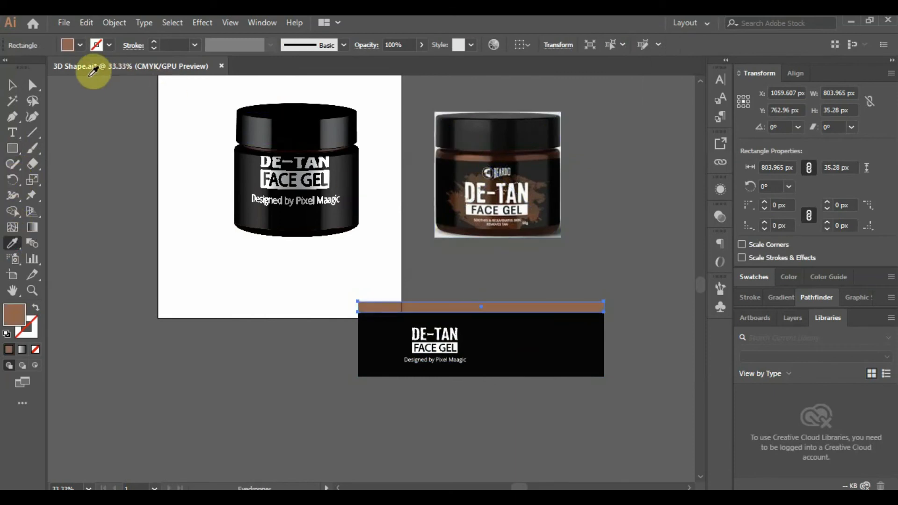
Step: Duplicate the brown strip onto the label's bottom edge
click(12, 85)
click(569, 281)
drag(525, 309, 512, 382)
click(662, 367)
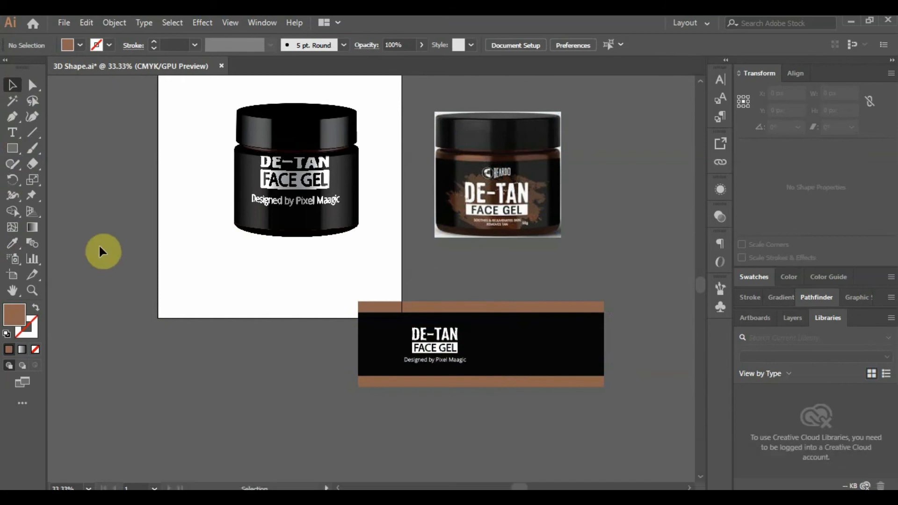
Step: Fill the bottom strip with the dark brown sampled from the base of the reference jar
click(390, 383)
click(13, 256)
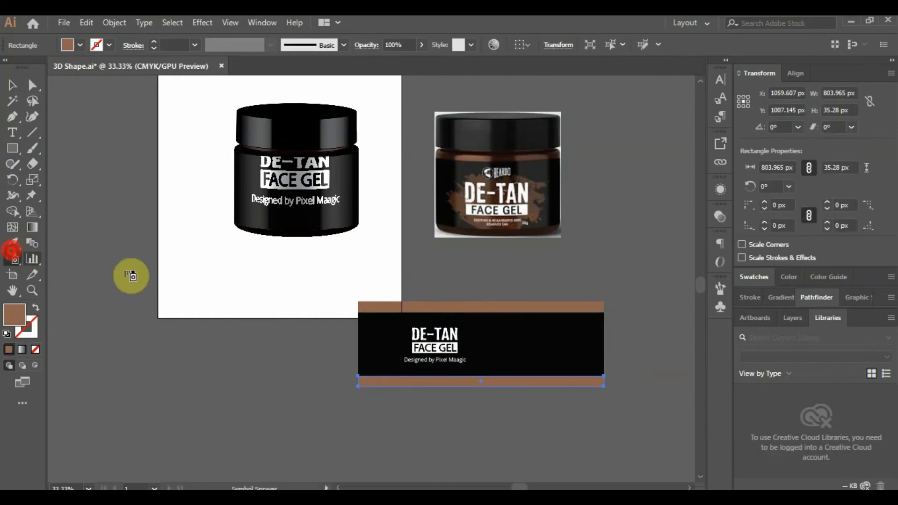
alt+scroll(458, 232, up, 4)
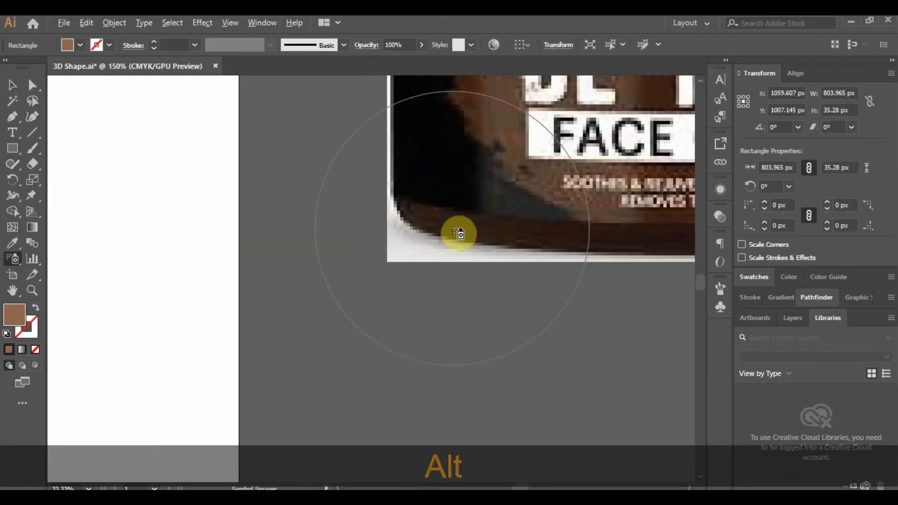
click(12, 243)
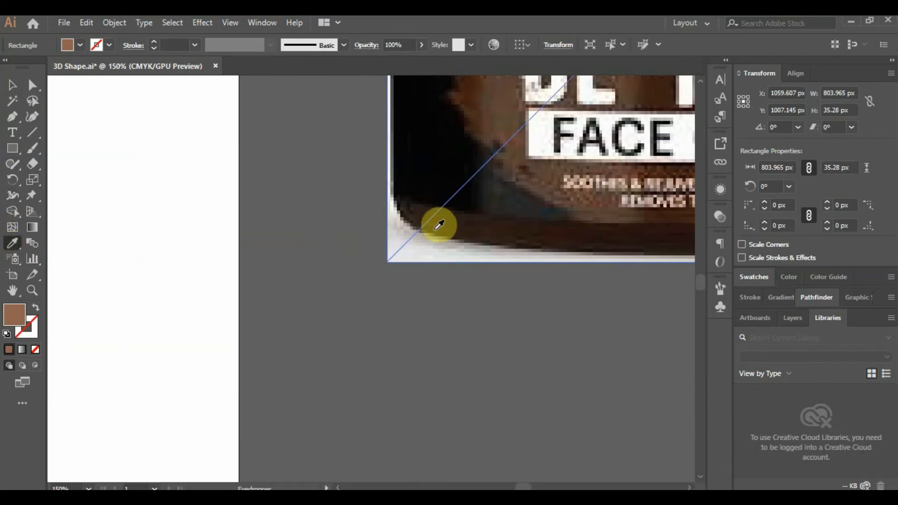
click(464, 221)
alt+scroll(337, 181, down, 3)
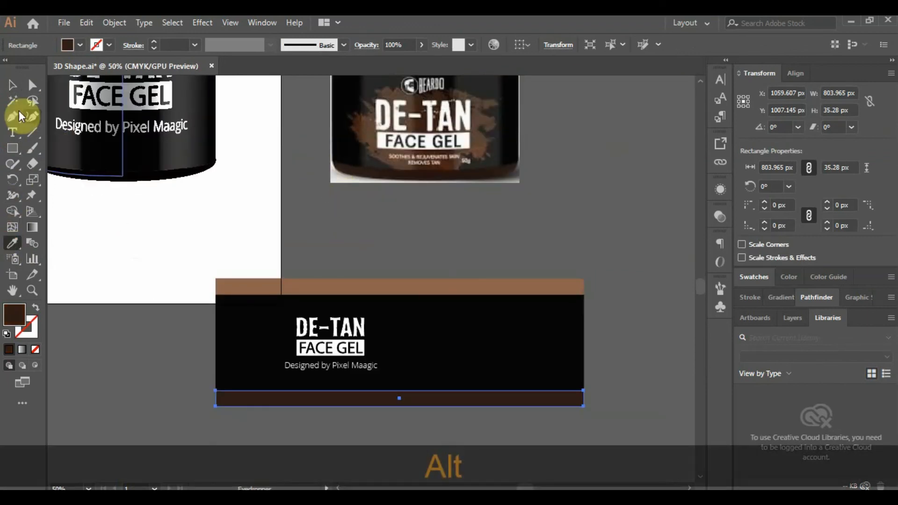
key(v)
click(622, 322)
Step: Ungroup the label's DE-TAN, FACE GEL and Designed by Pixel Maagic text and shift it slightly left on the black background
drag(602, 271, 345, 425)
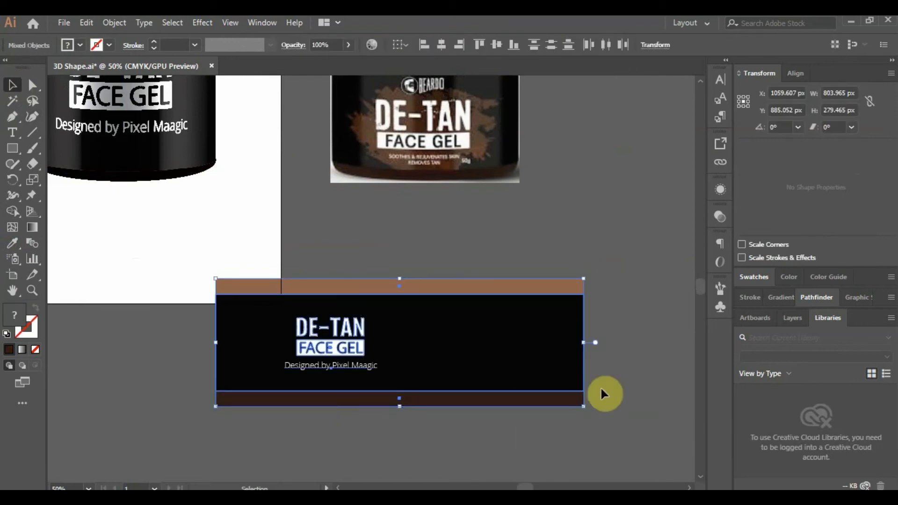
click(622, 386)
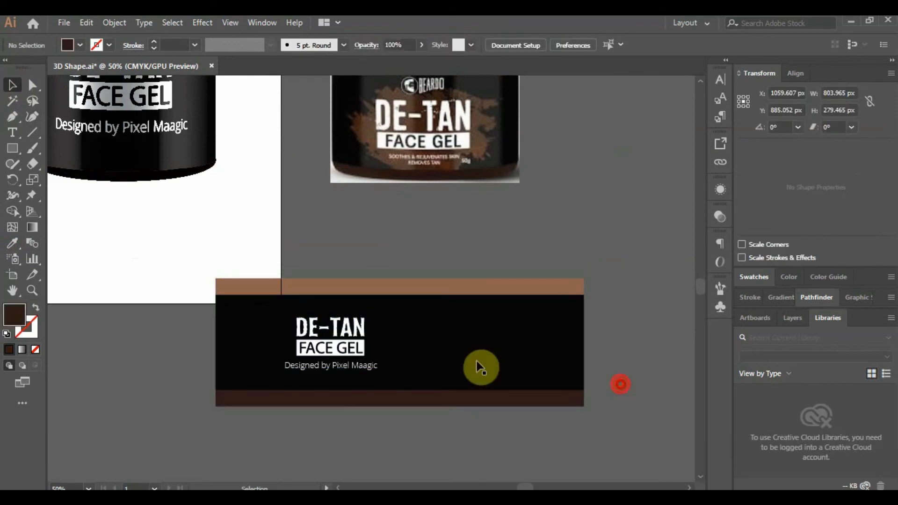
click(340, 345)
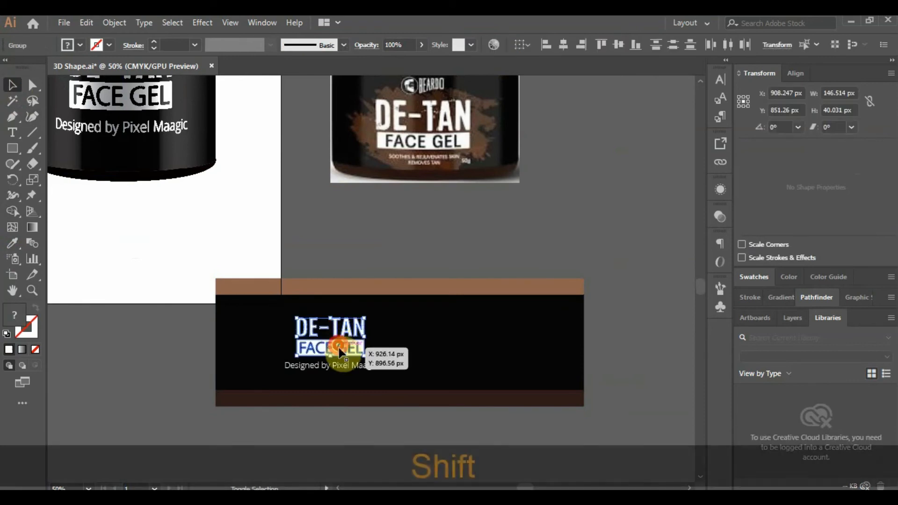
shift+click(335, 366)
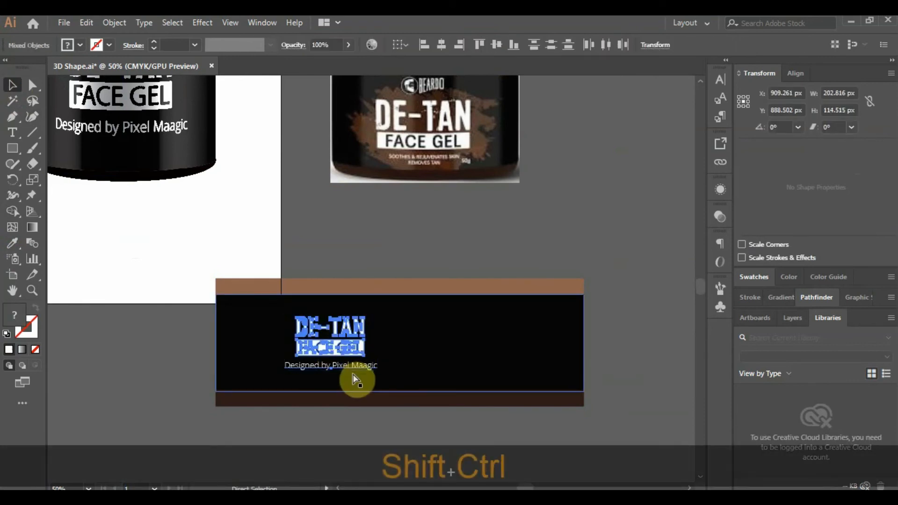
key(shift+ctrl+g)
drag(352, 361, 346, 356)
click(643, 368)
Step: Group the label's black background, both brown strips and the DE-TAN, FACE GEL and Designed by Pixel Maagic text
drag(599, 267, 547, 424)
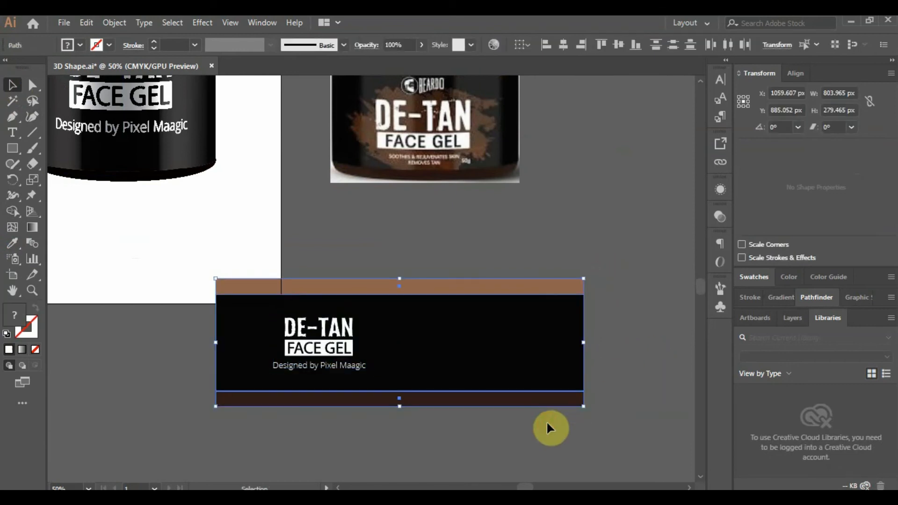
shift+click(350, 355)
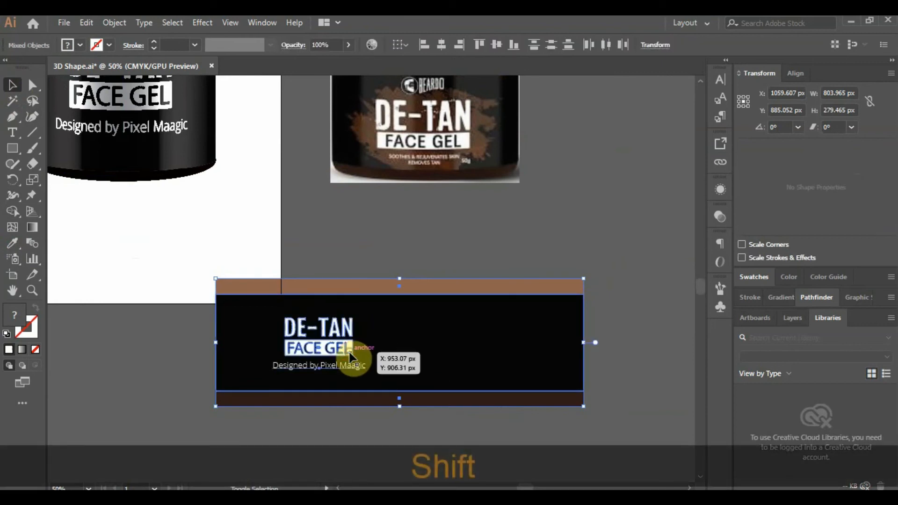
key(ctrl+shift+o)
key(ctrl+shift+g)
click(622, 364)
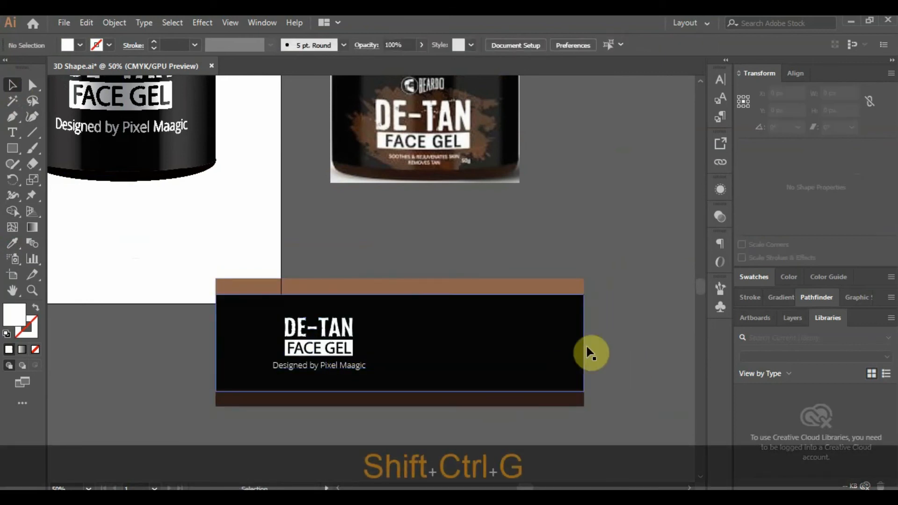
Step: Save the grouped label as a new dynamic symbol named Beardo Face Gel with the Graphic export type
click(721, 306)
click(568, 381)
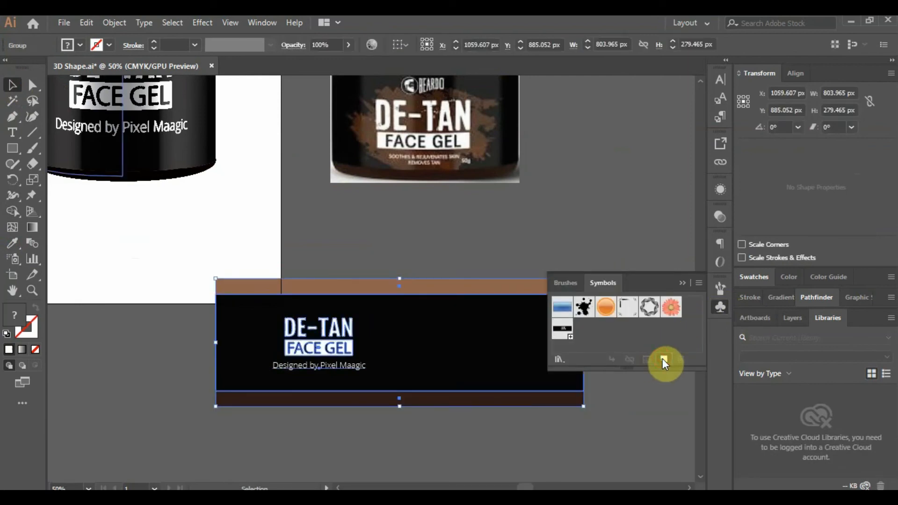
click(663, 359)
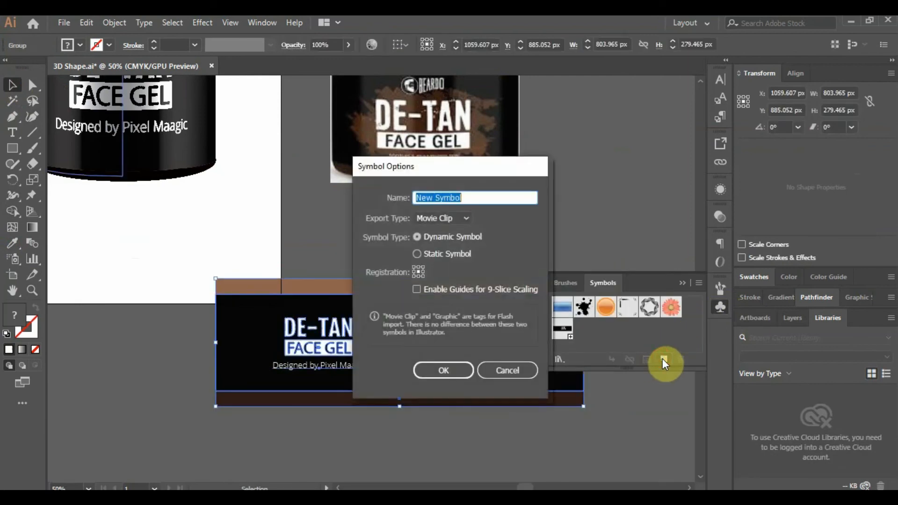
click(468, 219)
click(450, 247)
click(479, 197)
text(B)
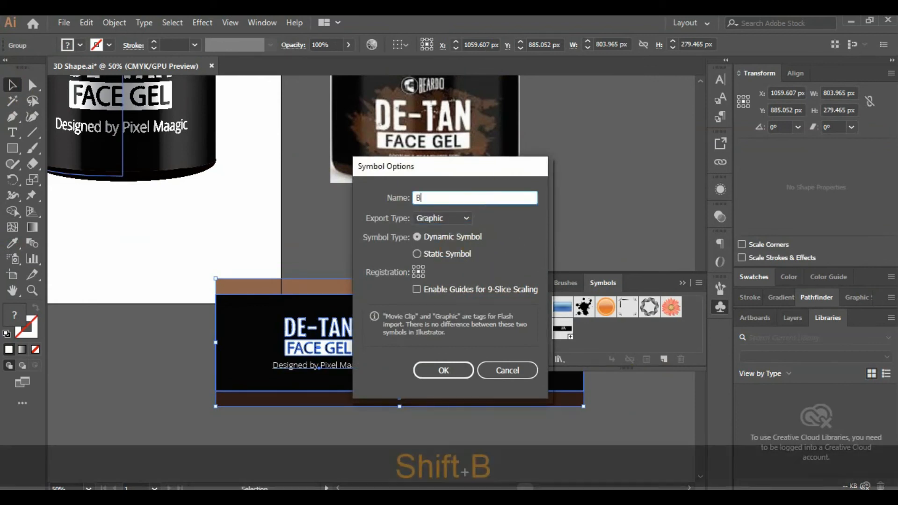
text(eardo FAce Gel)
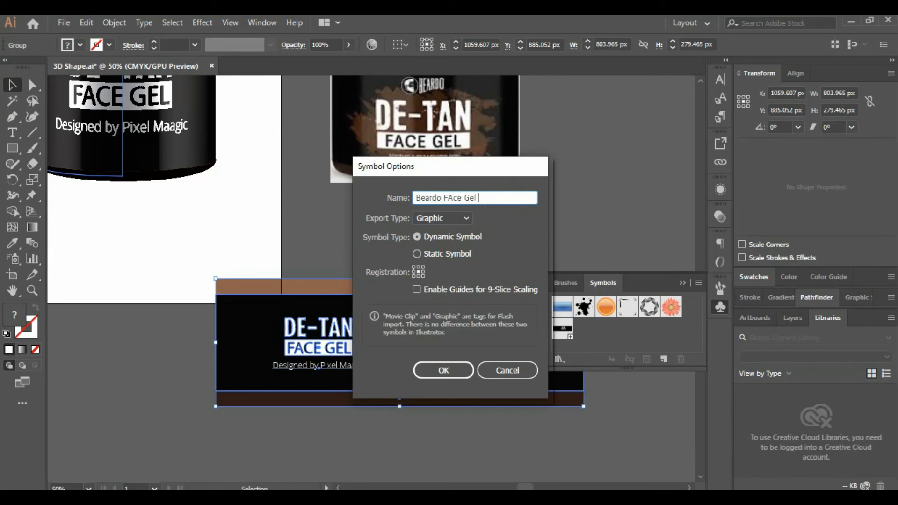
key(BackSpace)
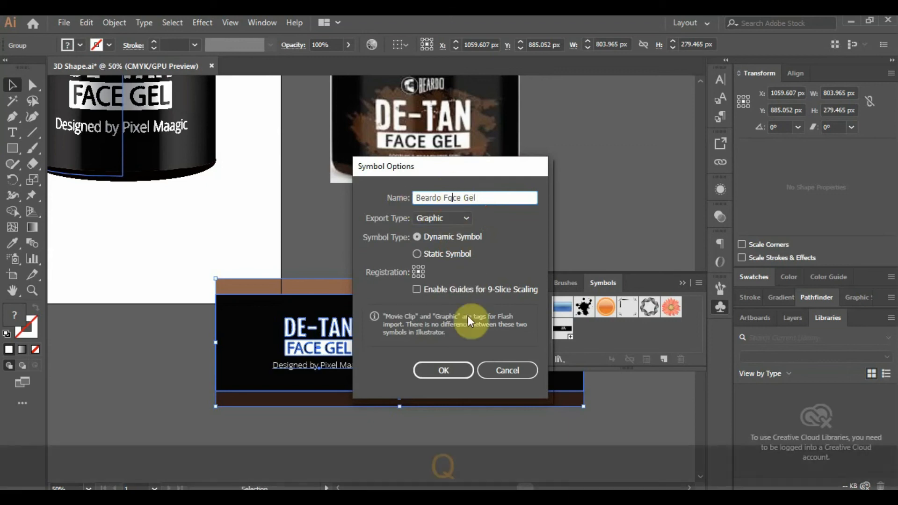
text(a)
click(452, 370)
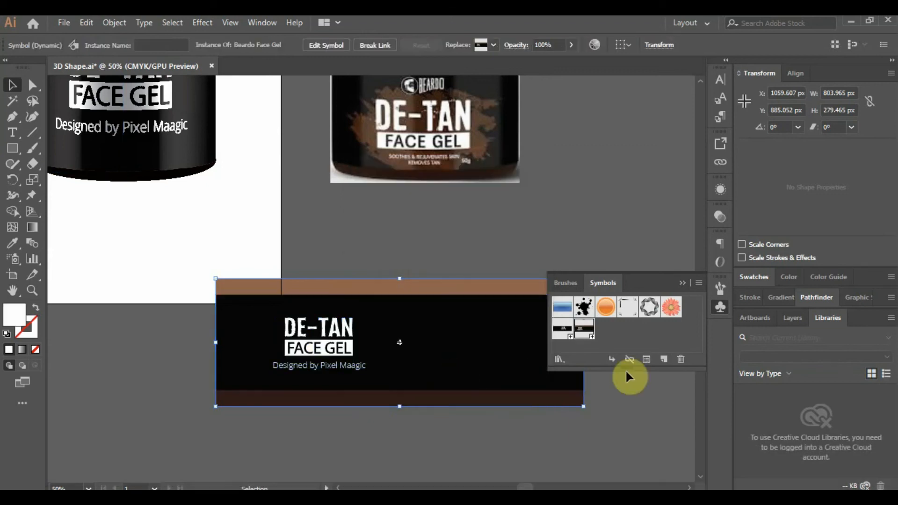
click(683, 282)
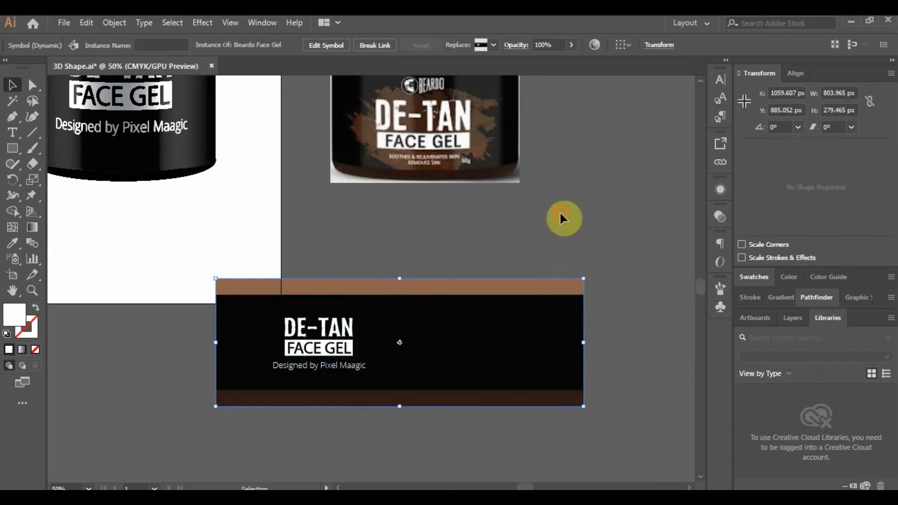
Step: Reopen the 3D Revolve effect of the jar's body with the preview enabled
click(543, 187)
click(208, 127)
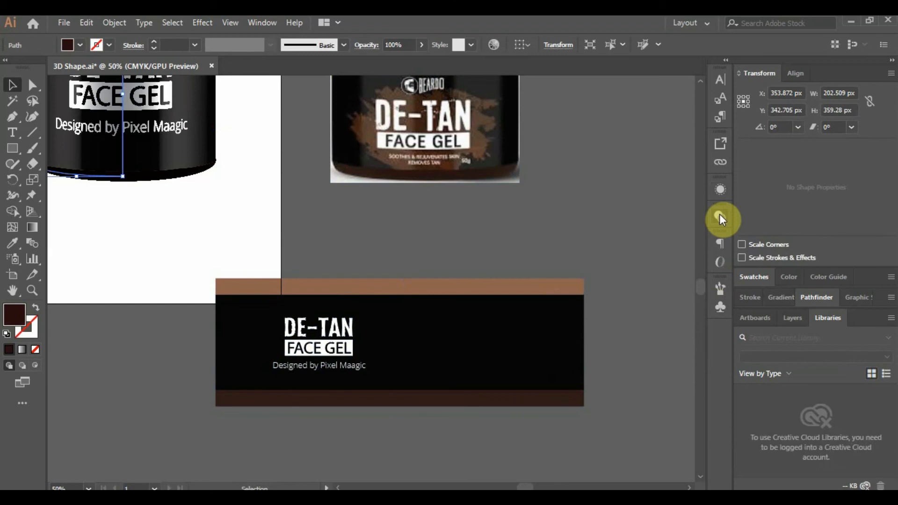
click(721, 189)
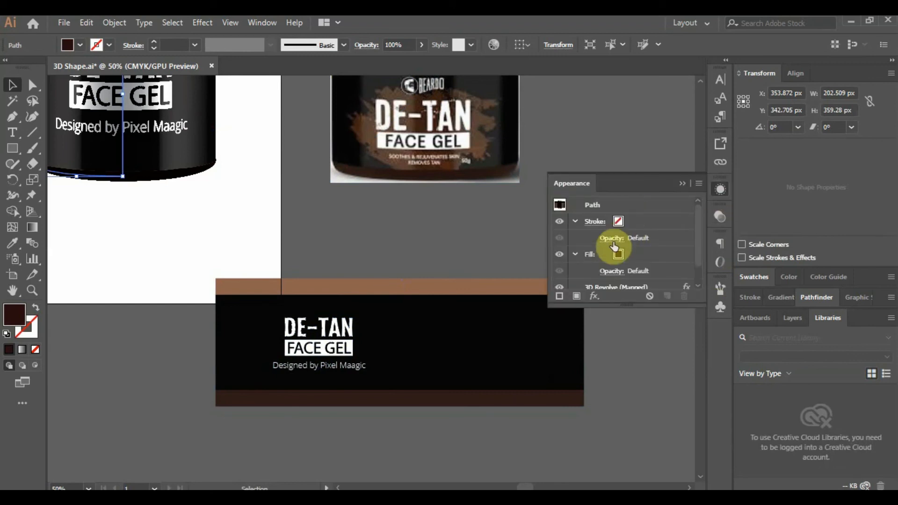
click(616, 286)
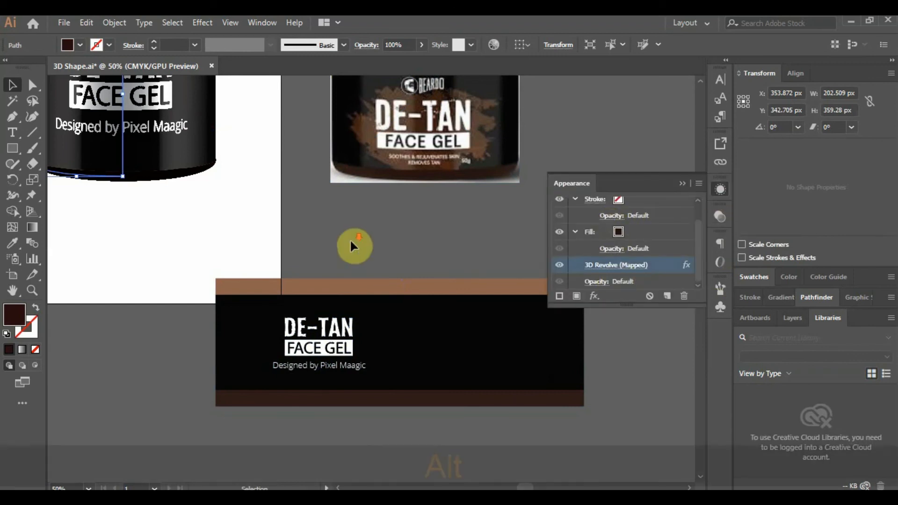
scroll(353, 239, down, 2)
scroll(194, 90, up, 3)
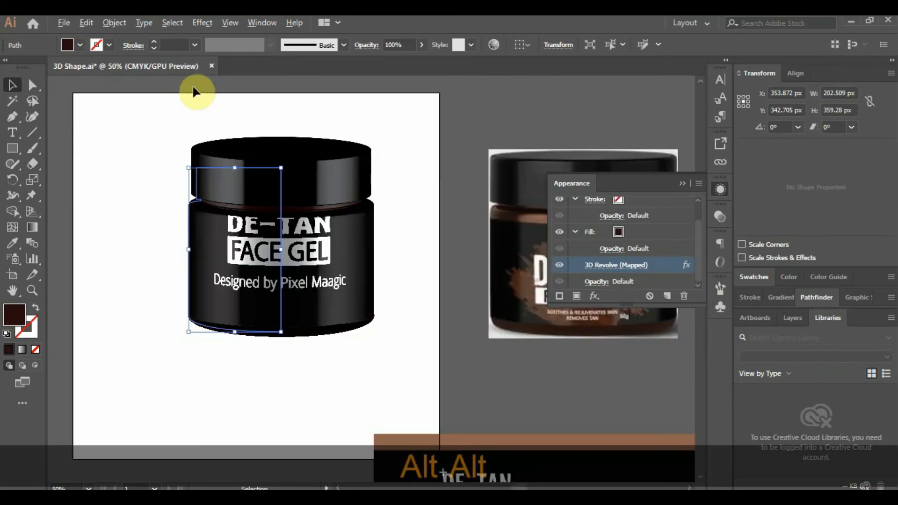
click(612, 271)
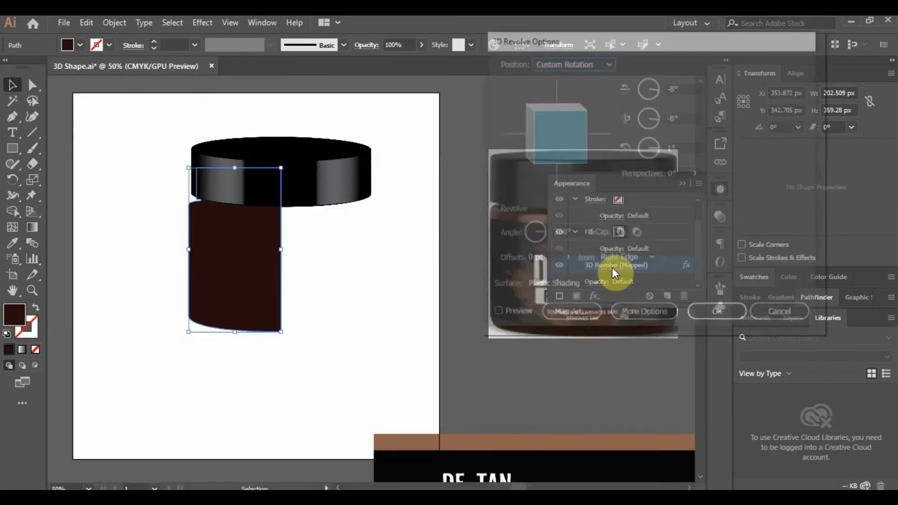
click(495, 315)
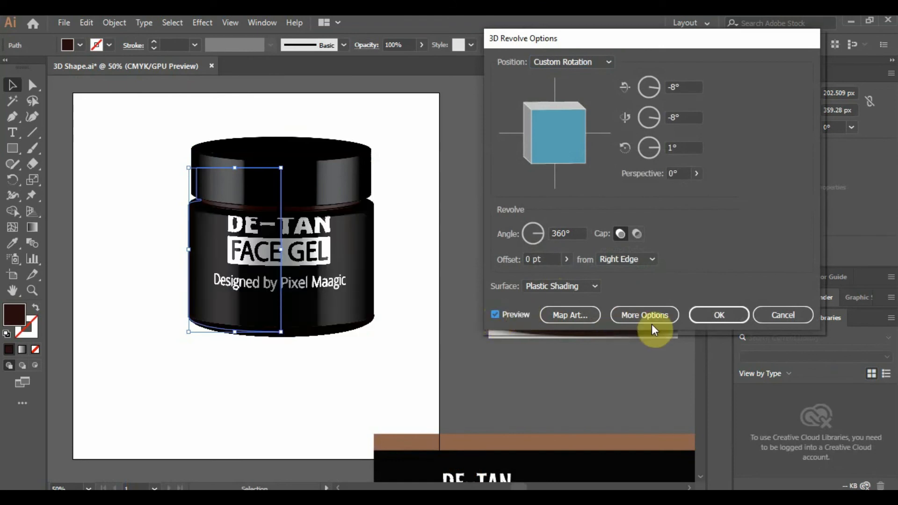
Step: Clear the artwork mapped on surface 1 of 6 and map the Beardo Face Gel symbol there instead
click(566, 320)
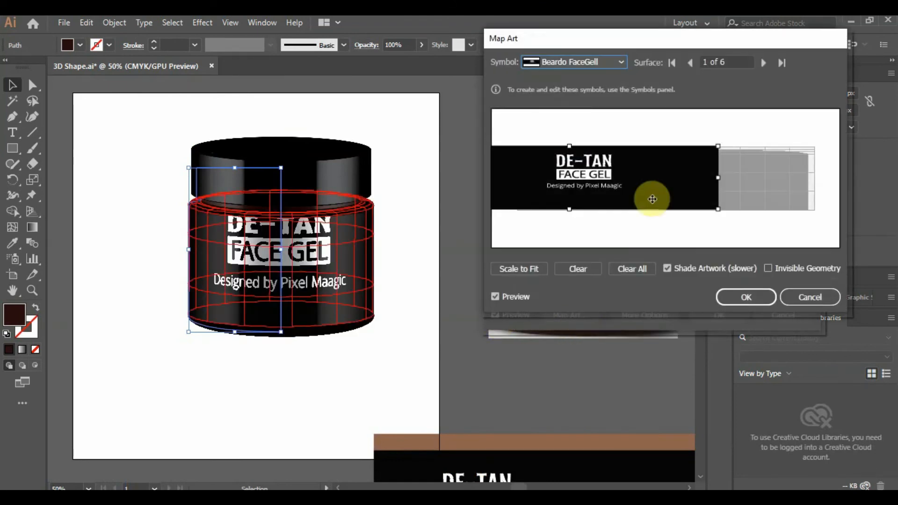
click(583, 270)
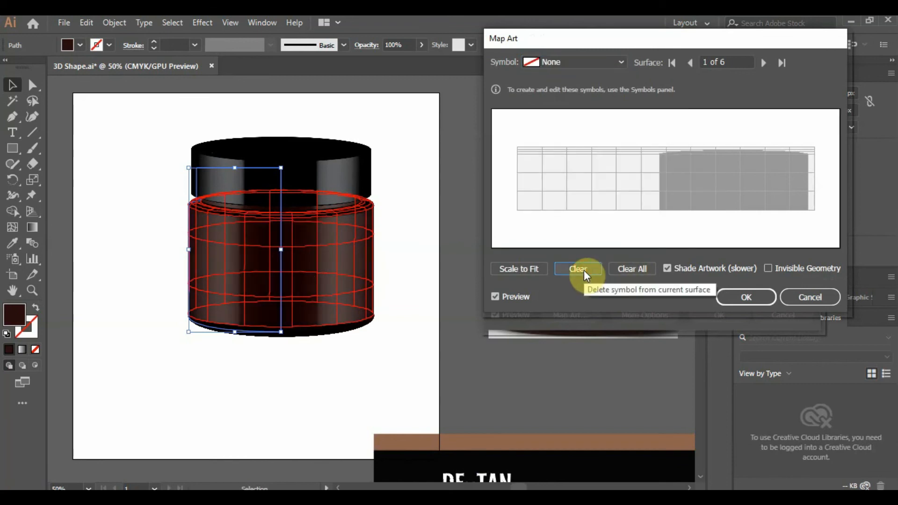
click(625, 65)
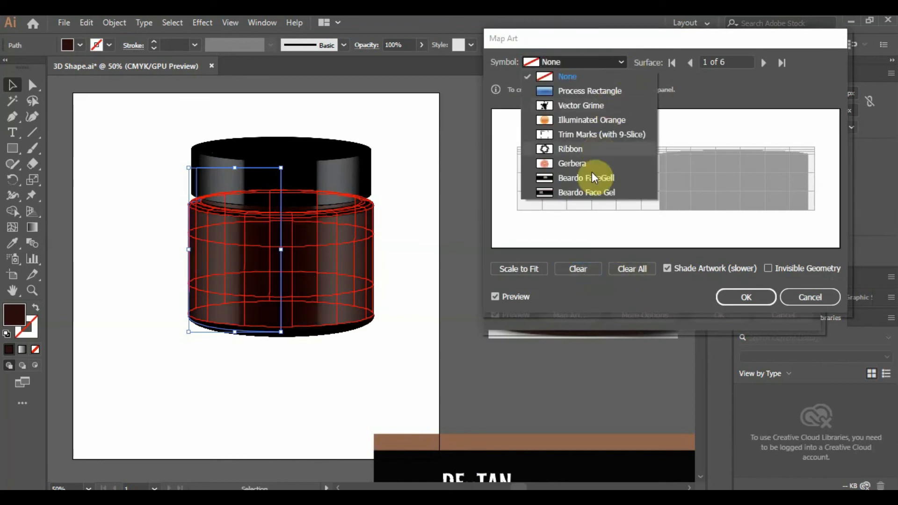
click(588, 193)
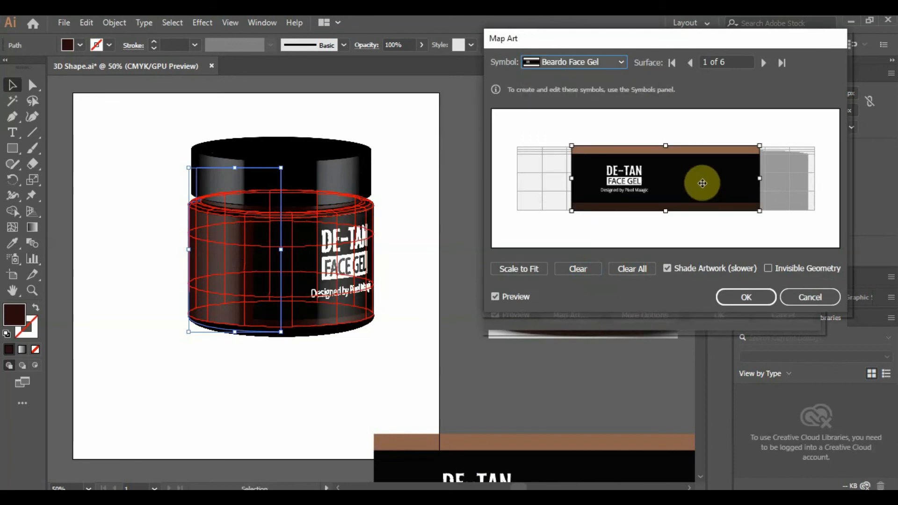
Step: Move the mapped label so its text faces the jar's front and its upper edge lines up with the surface grid
drag(701, 179, 648, 178)
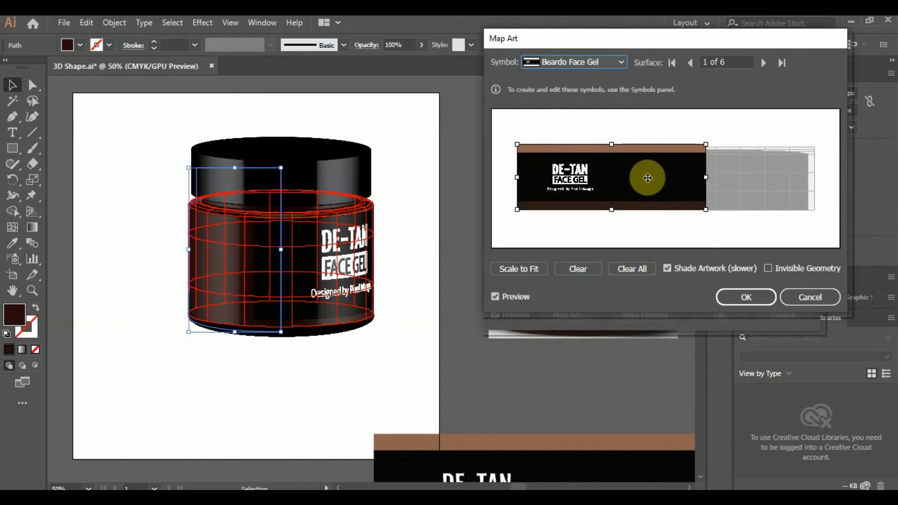
mouse_move(646, 176)
mouse_down()
mouse_move(674, 176)
mouse_move(663, 178)
mouse_up()
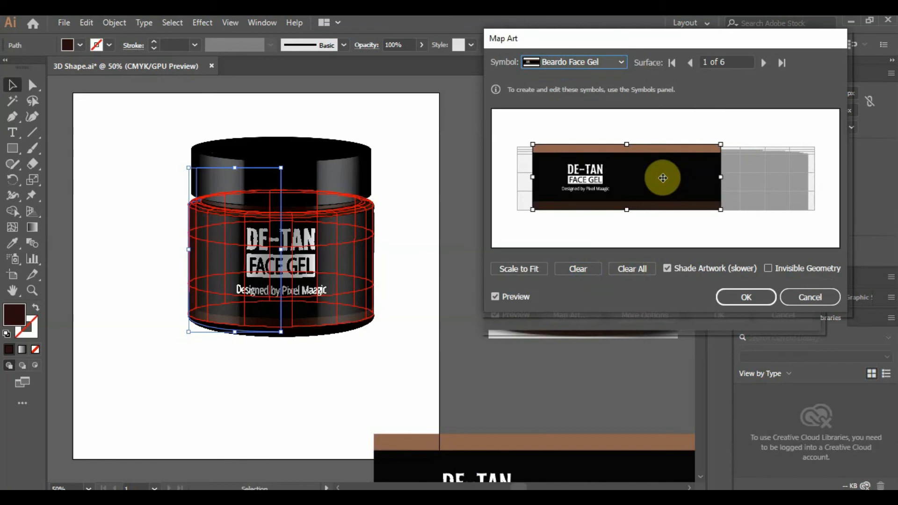
key(Down)
key(Down)
key(Down)
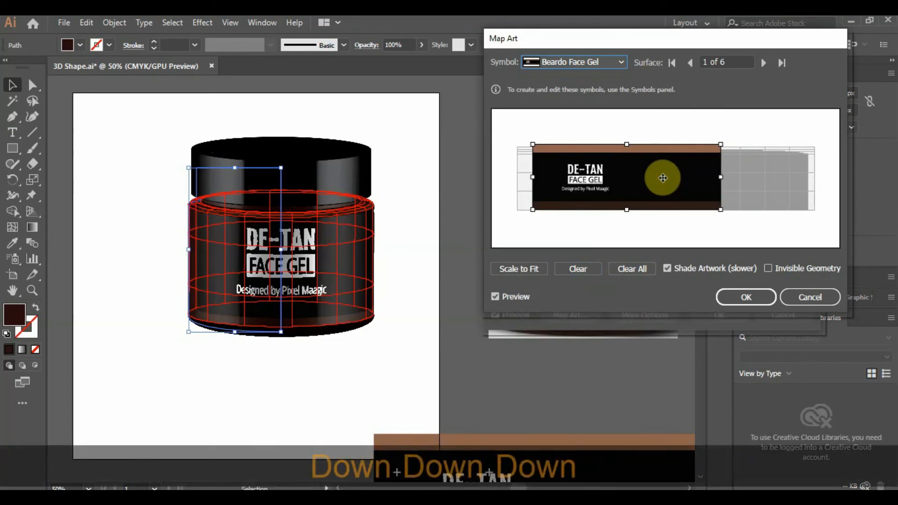
drag(662, 177, 662, 181)
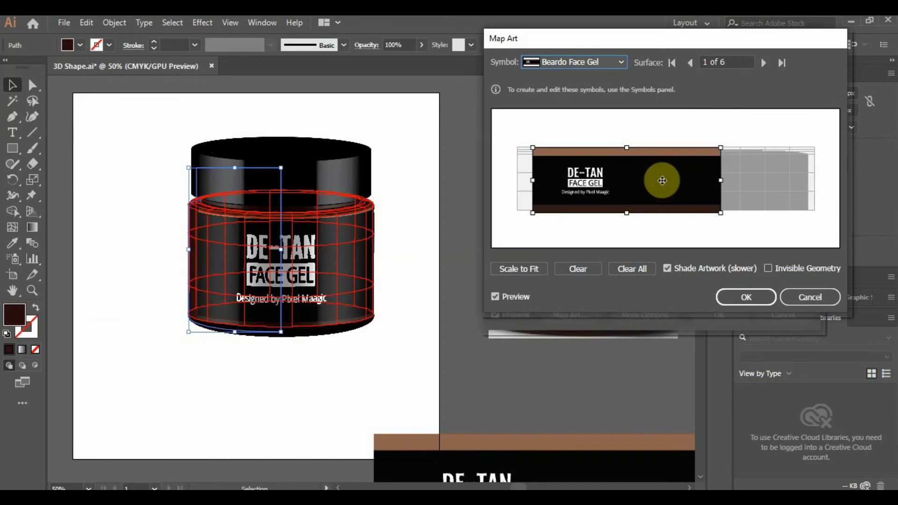
Step: Extend the mapped label's left side to the start of the surface grid and shift its top and bottom edges slightly down
drag(533, 183, 517, 180)
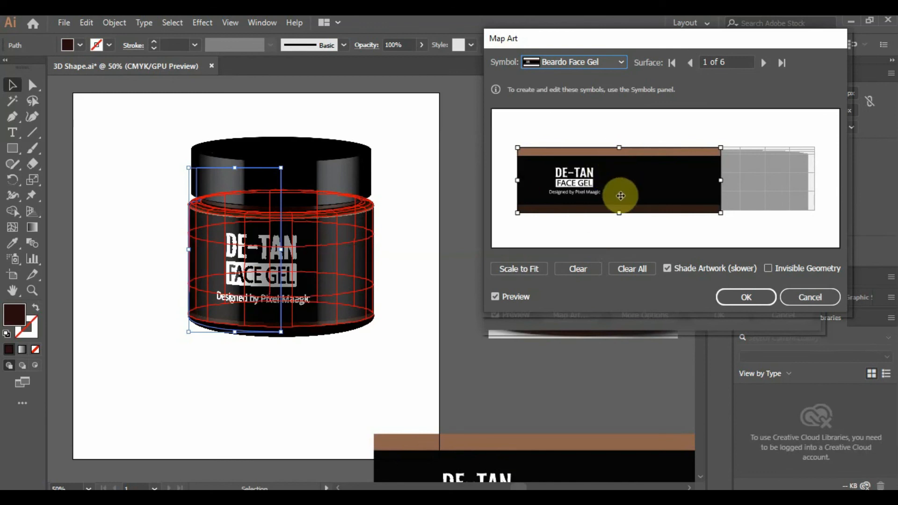
drag(622, 216, 620, 218)
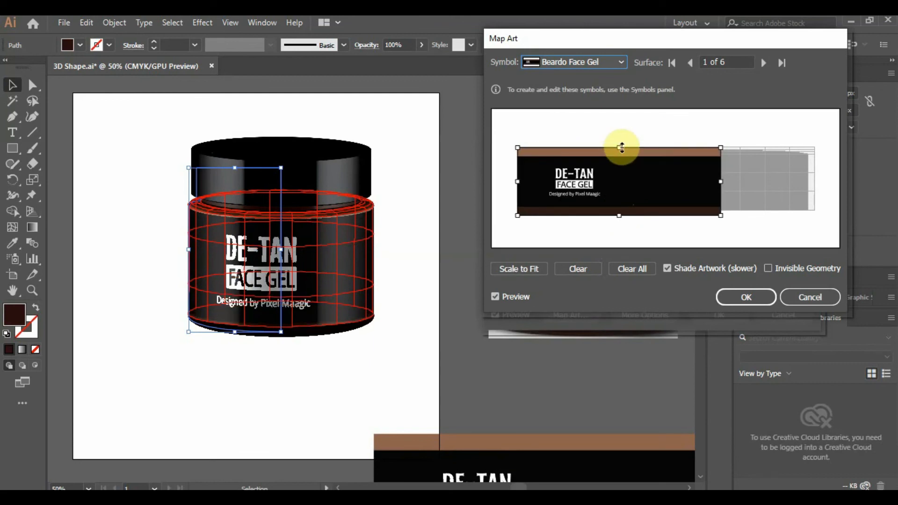
drag(621, 147, 621, 150)
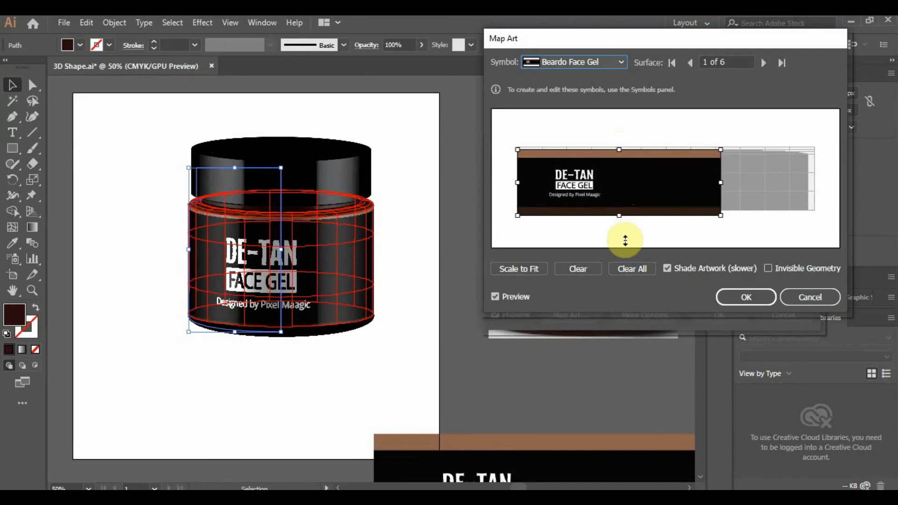
Step: Widen the mapped label to the right until its text is centred on the jar's front, and apply the 3D mapping
drag(721, 183, 766, 184)
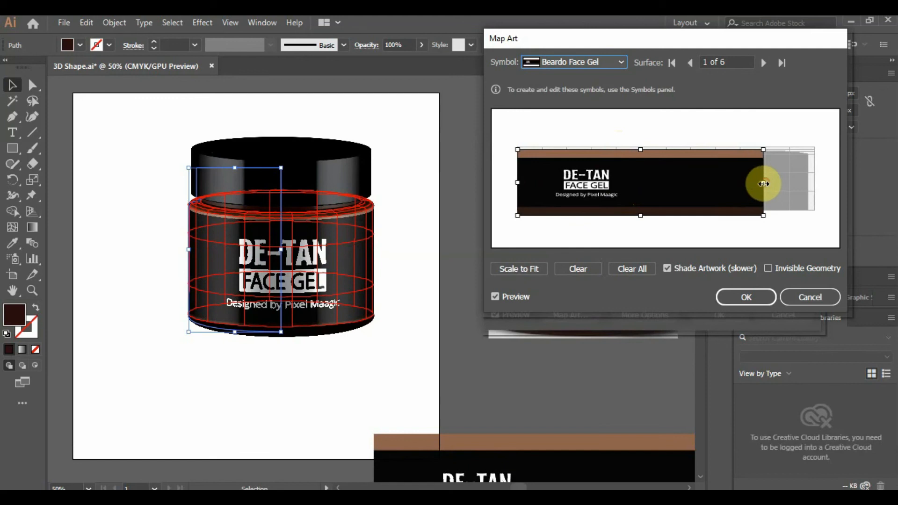
drag(763, 184, 761, 183)
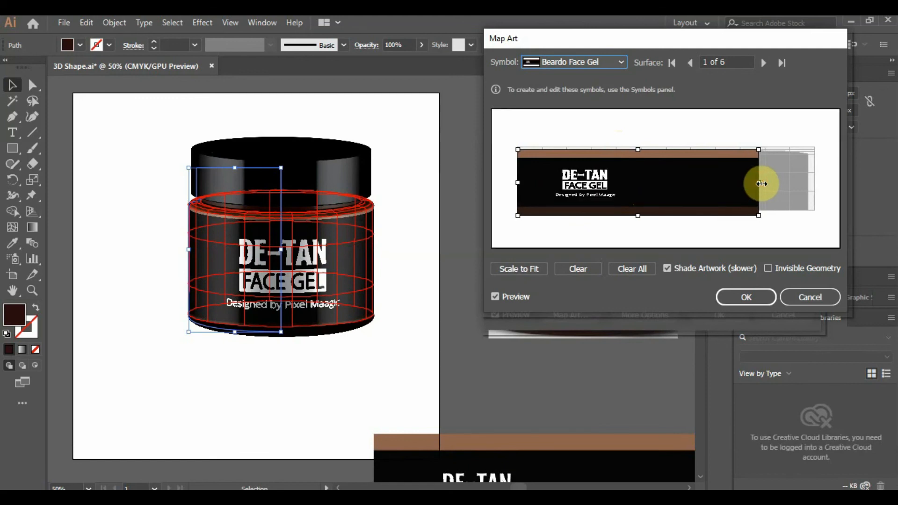
click(764, 299)
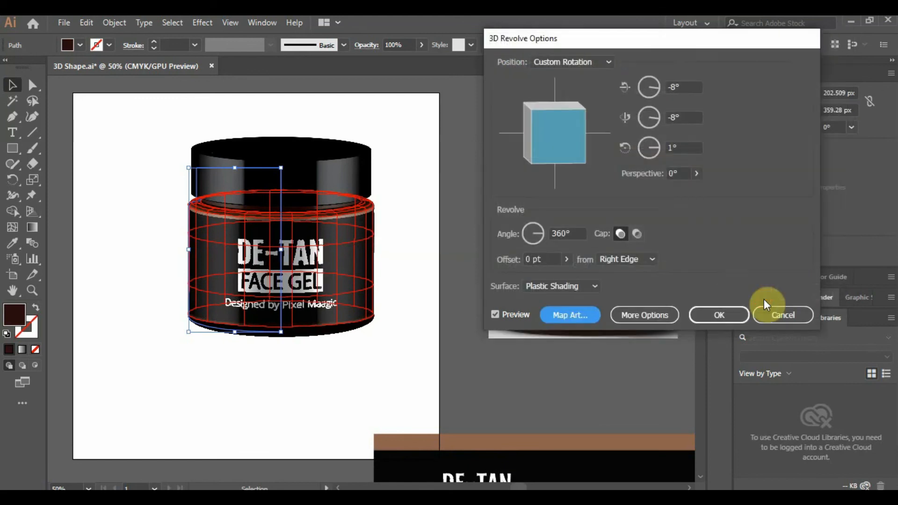
click(731, 313)
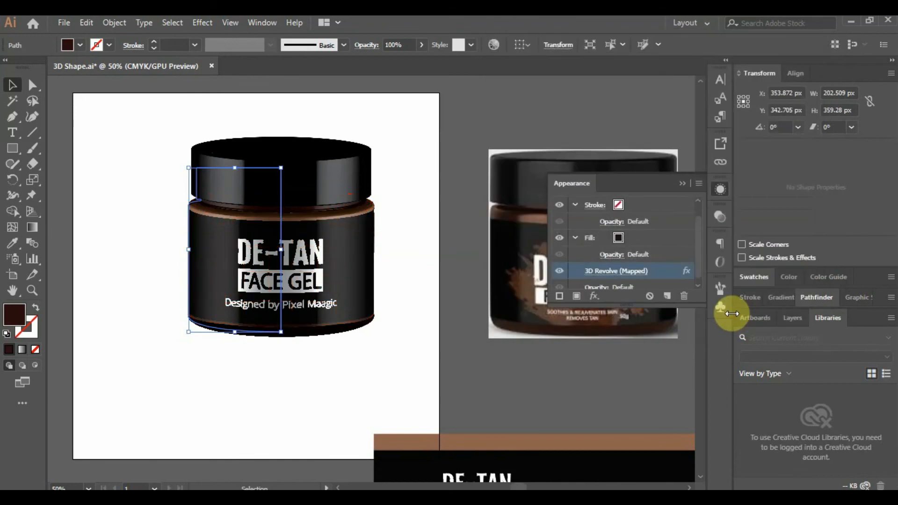
click(681, 182)
click(100, 131)
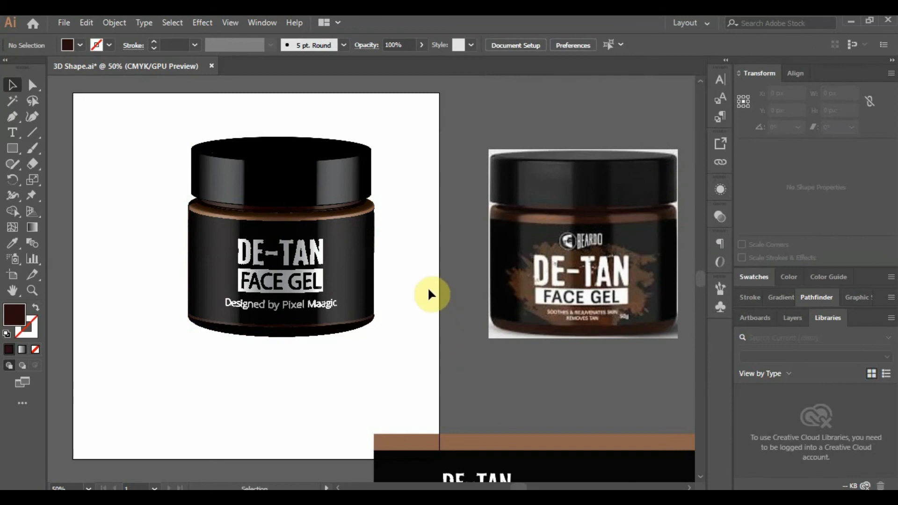
alt+scroll(424, 278, down, 1)
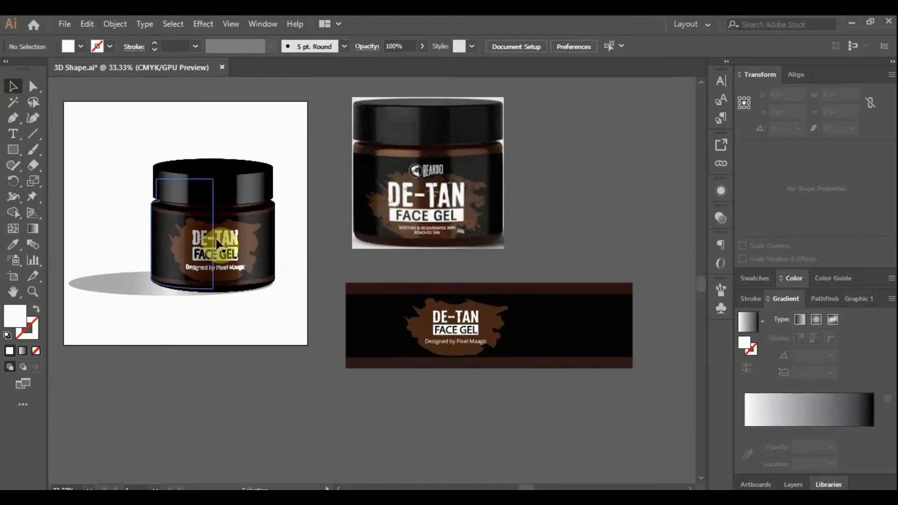
click(12, 122)
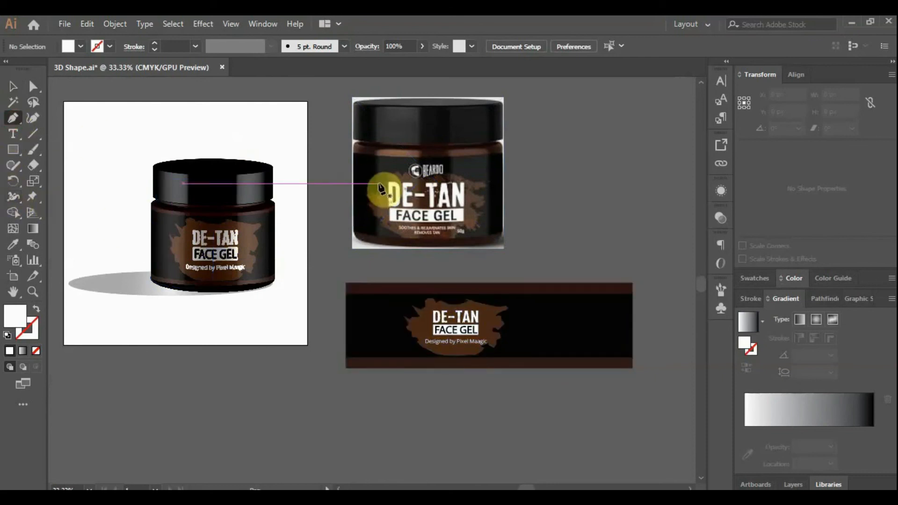
scroll(436, 198, up, 1)
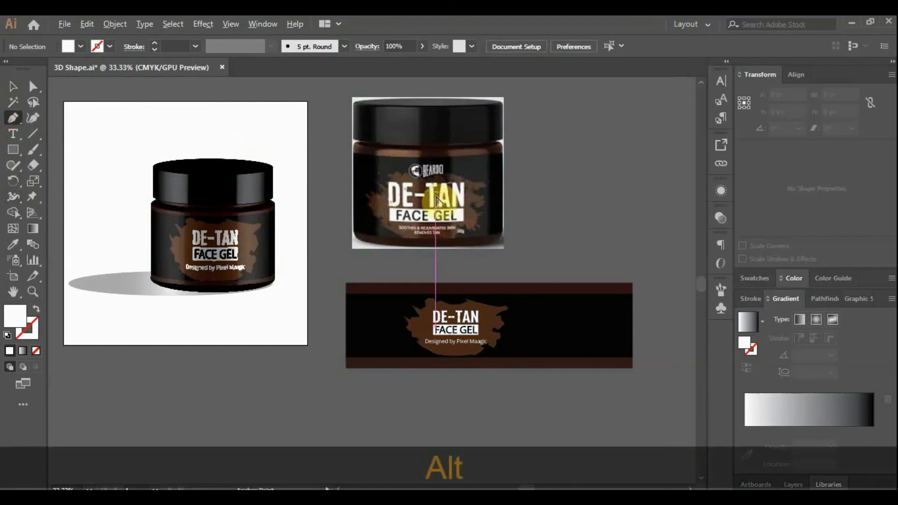
Step: With the Pen tool, trace the reference splash's upper-left edge up to the BEARDO logo, swapping fill and stroke to leave only an outline
scroll(435, 197, up, 2)
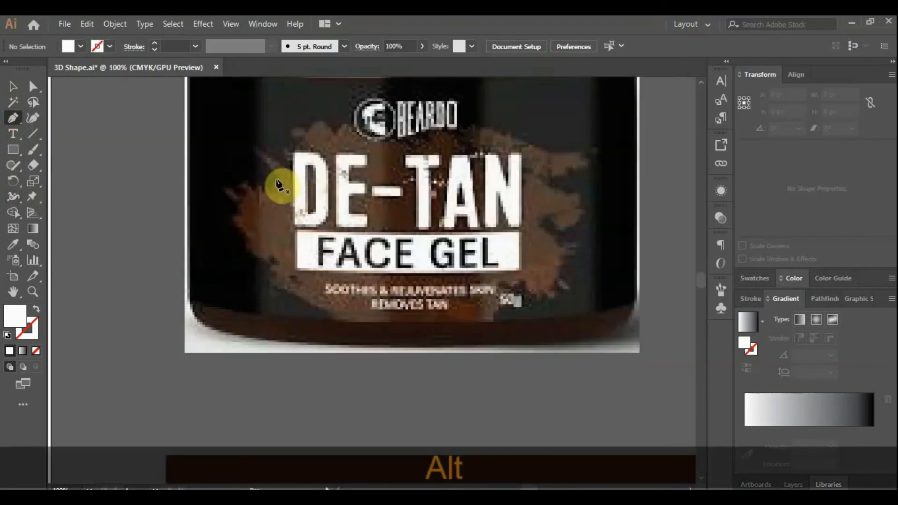
drag(264, 164, 253, 146)
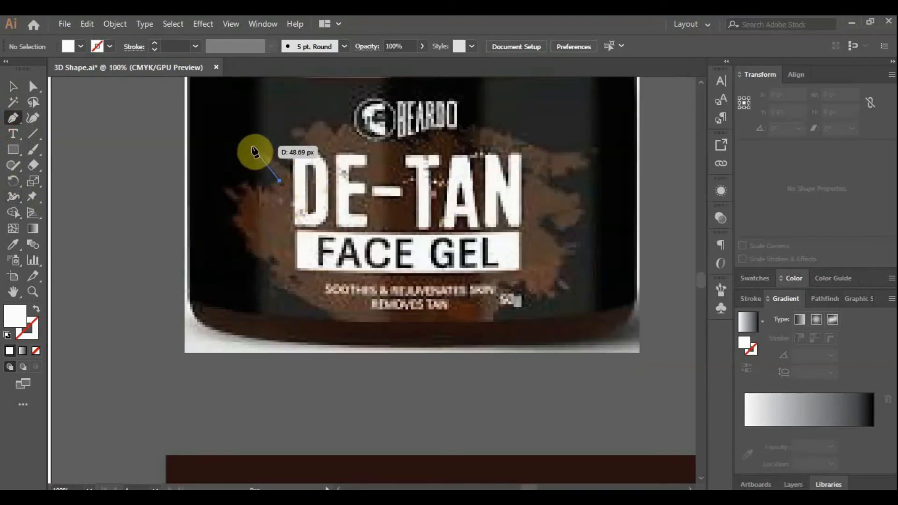
click(289, 169)
click(290, 159)
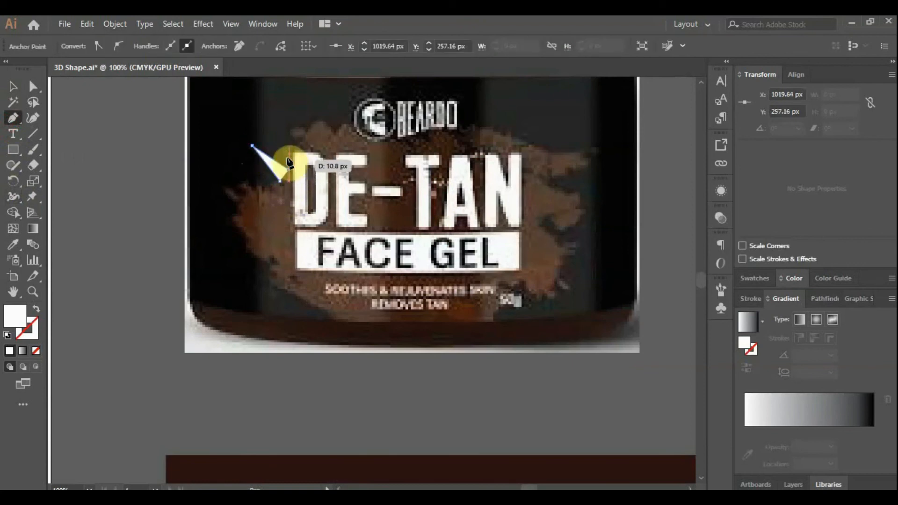
click(289, 147)
click(296, 146)
click(290, 136)
click(290, 127)
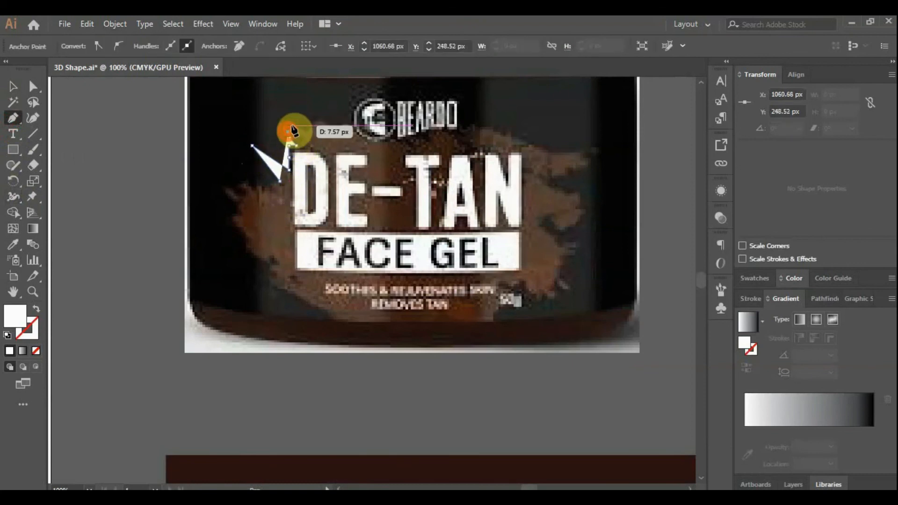
click(306, 129)
click(319, 117)
click(326, 119)
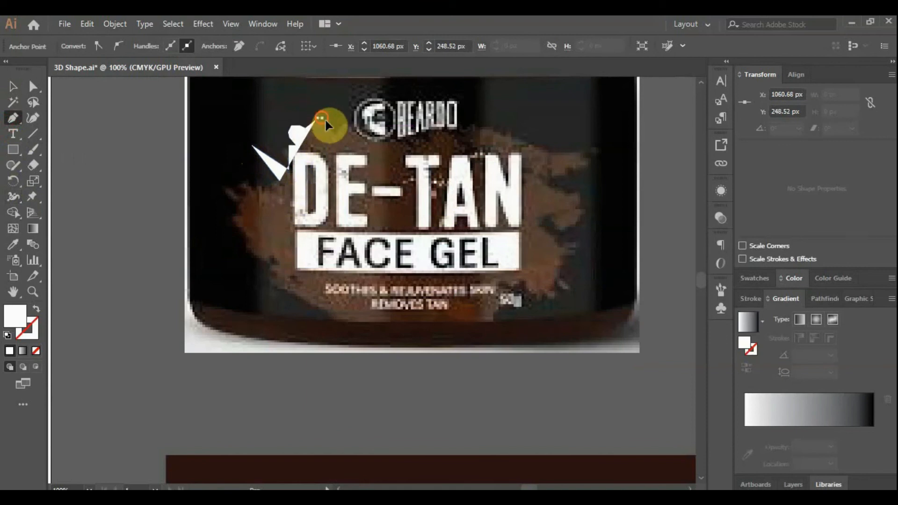
click(337, 131)
click(345, 125)
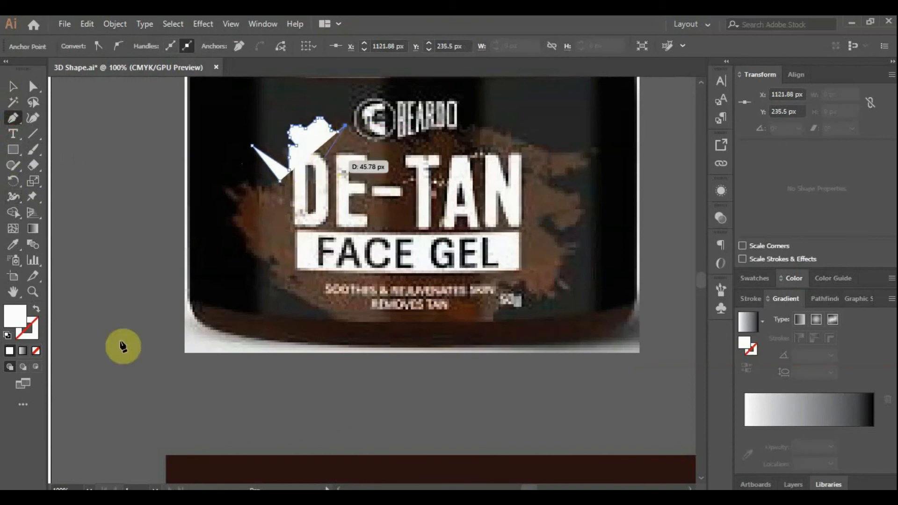
click(37, 311)
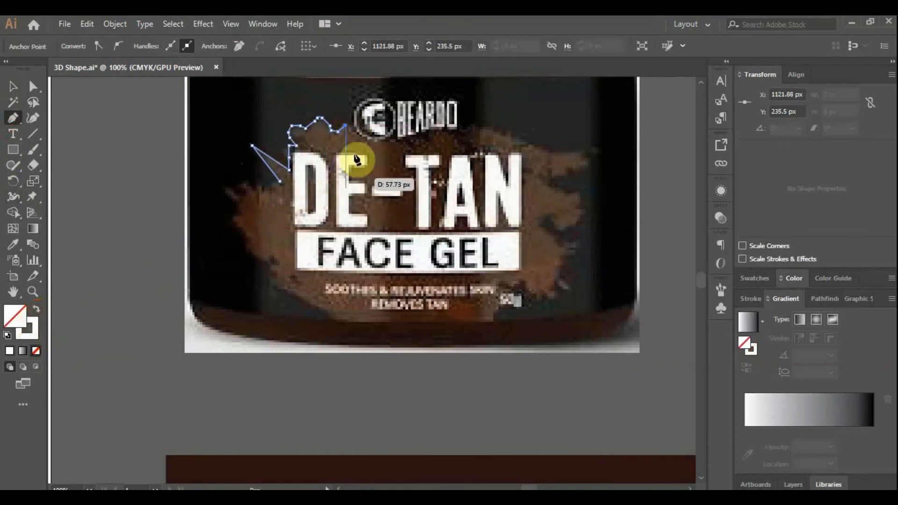
Step: Continue the splash outline along its upper edge, from beneath the BEARDO logo to the pointed tip at the upper right
click(363, 136)
click(384, 141)
click(404, 139)
click(423, 143)
click(435, 132)
click(449, 133)
click(463, 146)
click(474, 150)
click(475, 126)
drag(511, 138, 542, 148)
mouse_move(555, 149)
mouse_down()
mouse_move(594, 154)
mouse_move(578, 171)
mouse_move(545, 180)
mouse_move(582, 195)
mouse_up()
click(586, 150)
click(596, 152)
Step: Trace the splash's upper-right side from the pointed tip around the wide lobe and into the notch beside FACE GEL
click(581, 162)
click(545, 181)
click(560, 186)
click(582, 192)
click(582, 197)
click(580, 210)
click(577, 219)
click(575, 222)
click(572, 226)
click(565, 228)
click(555, 225)
click(550, 219)
click(553, 214)
click(545, 216)
click(543, 223)
click(538, 227)
Step: Trace the splash's lower-right lobe from the notch beside FACE GEL down to its lower corner
click(551, 233)
click(552, 239)
click(560, 239)
click(565, 238)
click(571, 239)
click(575, 238)
click(578, 253)
click(566, 262)
click(567, 282)
click(568, 286)
click(560, 286)
Step: Trace around the weight marking, then along the splash's straight bottom edge and up its lower-left slope
click(560, 295)
click(548, 298)
click(540, 297)
click(524, 295)
click(518, 282)
click(509, 286)
click(496, 283)
click(492, 318)
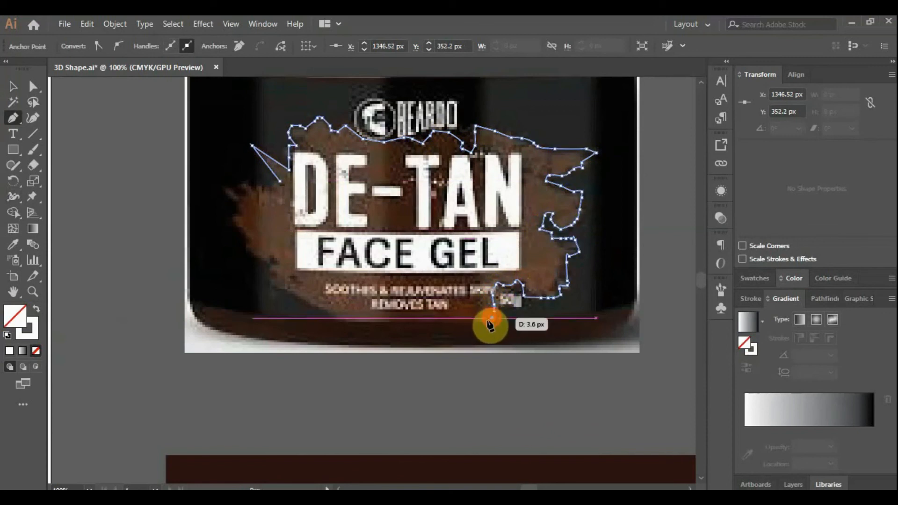
click(336, 318)
drag(272, 285, 269, 280)
click(274, 269)
click(274, 260)
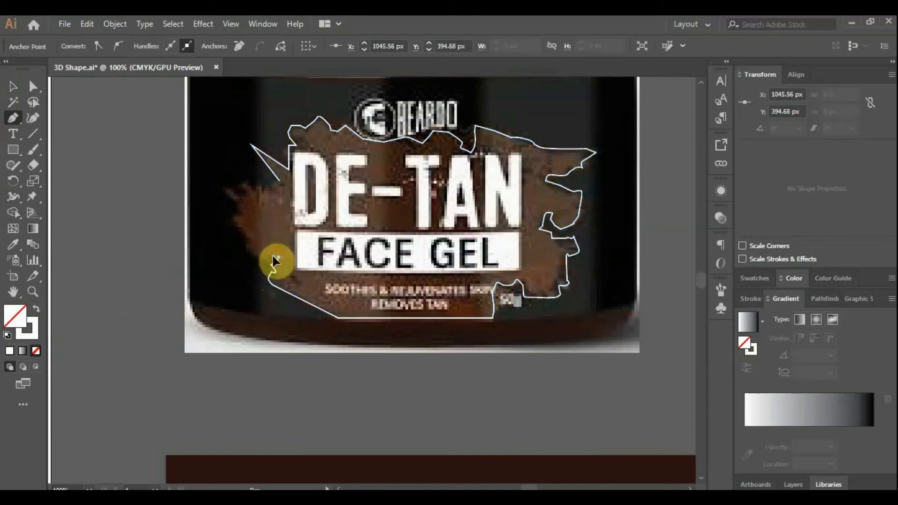
Step: Trace the jagged left side and close the splash outline at its starting point, making it about 408 by 220 px
click(257, 258)
click(247, 241)
click(249, 232)
click(241, 229)
click(228, 217)
click(233, 217)
click(244, 218)
click(244, 215)
click(235, 201)
click(225, 191)
click(231, 192)
click(244, 199)
click(242, 188)
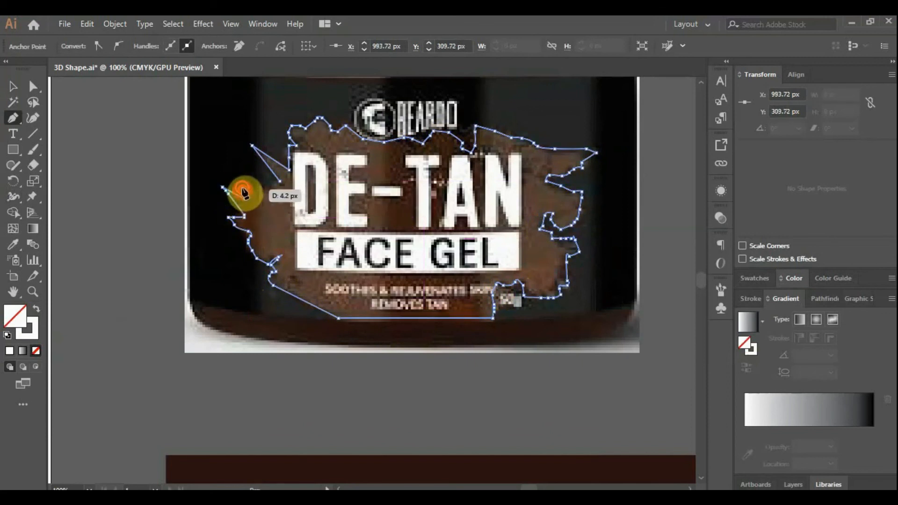
click(257, 189)
click(266, 183)
click(279, 180)
Step: Move the reference jar image away from the traced outline, to the right of the label
click(13, 87)
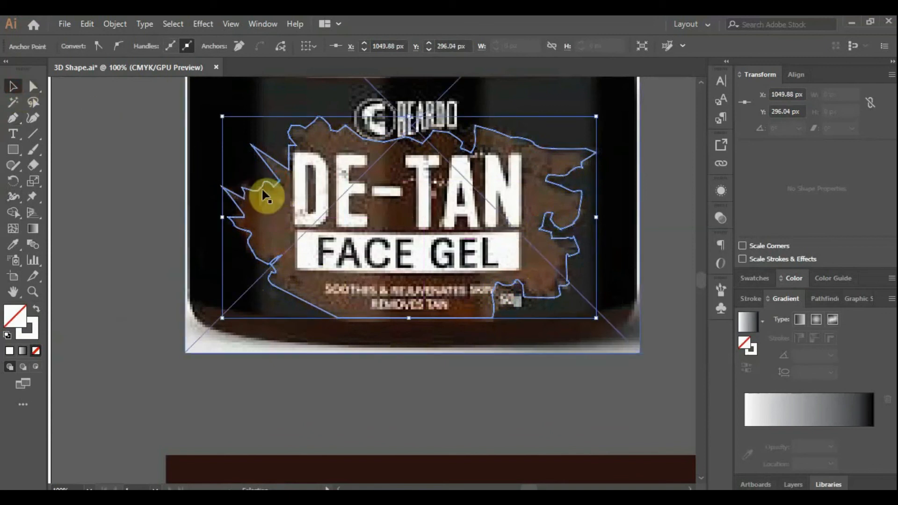
alt+scroll(328, 227, down, 2)
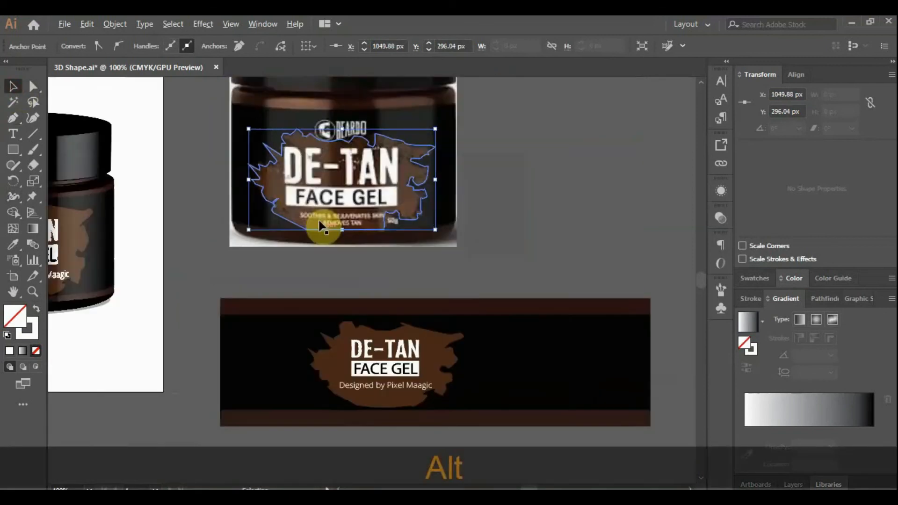
alt+scroll(323, 198, down, 1)
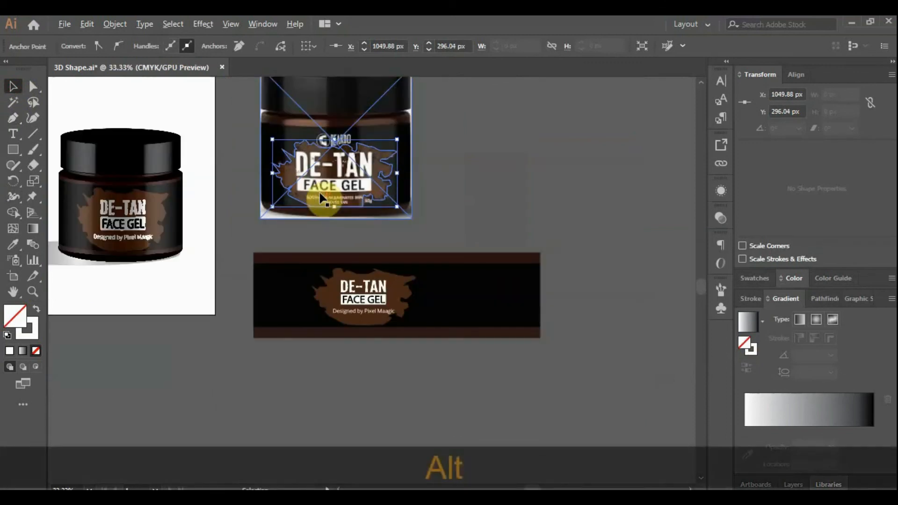
drag(326, 195, 585, 255)
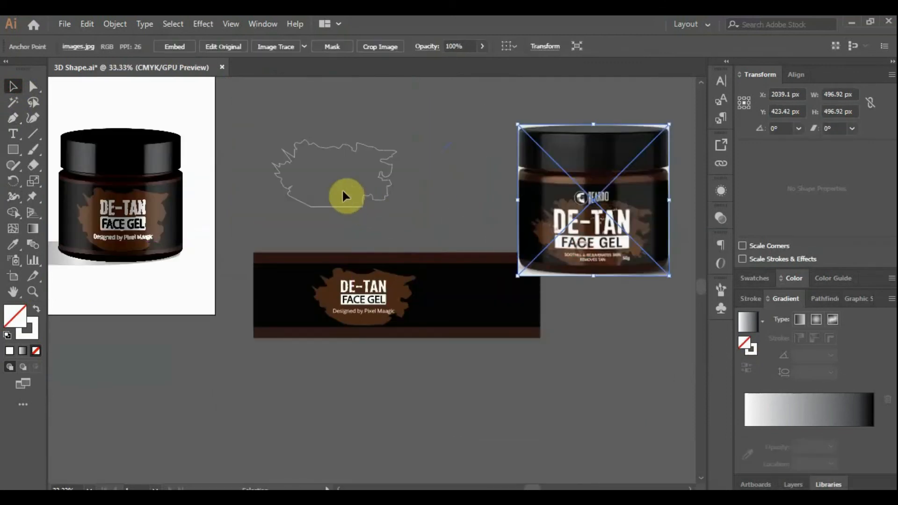
Step: Fill the traced splash with the brown sampled from the reference image and move it just above the label
click(337, 189)
drag(285, 138, 324, 187)
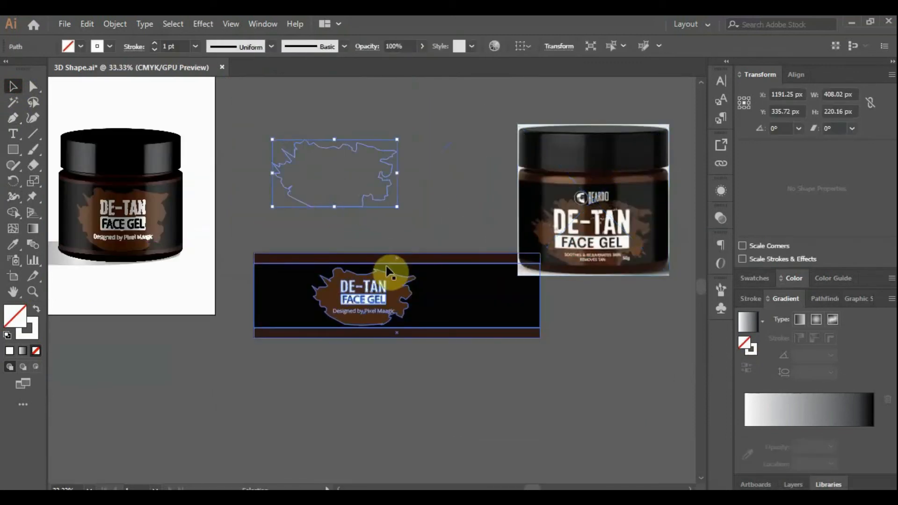
click(14, 243)
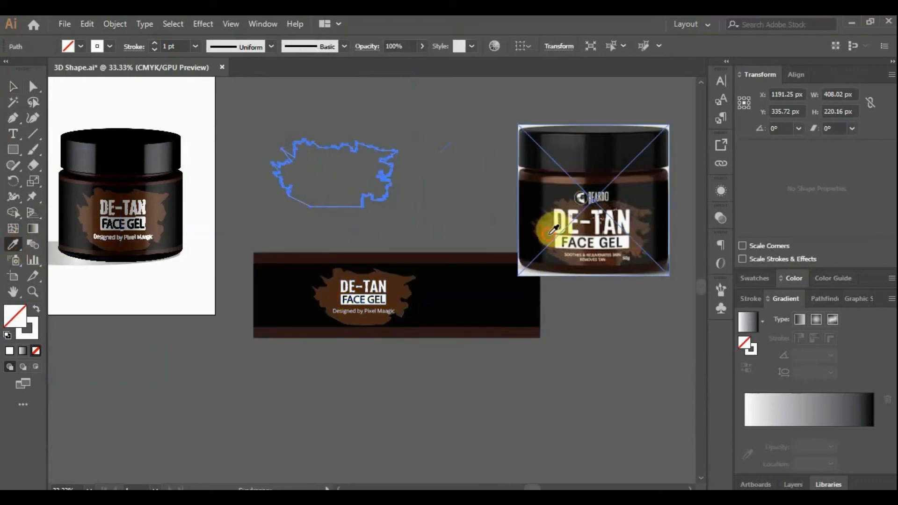
click(538, 232)
click(13, 86)
click(400, 117)
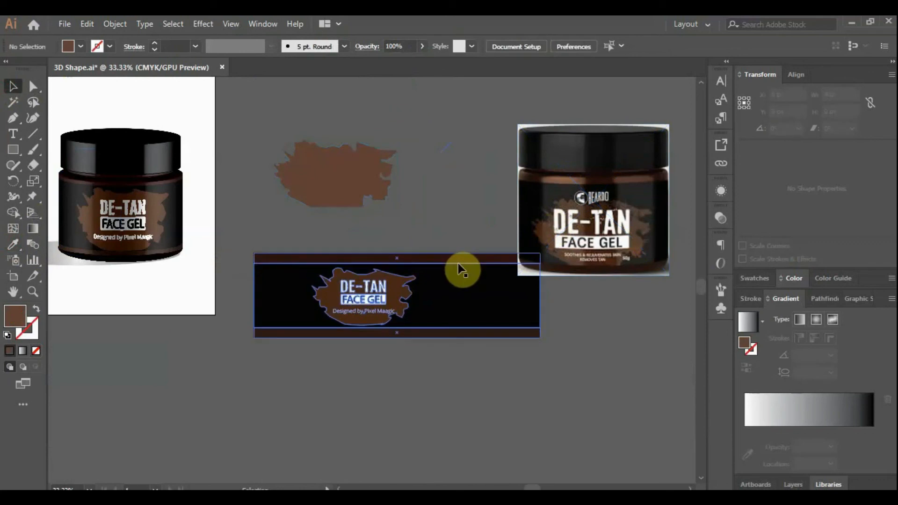
drag(346, 177, 361, 206)
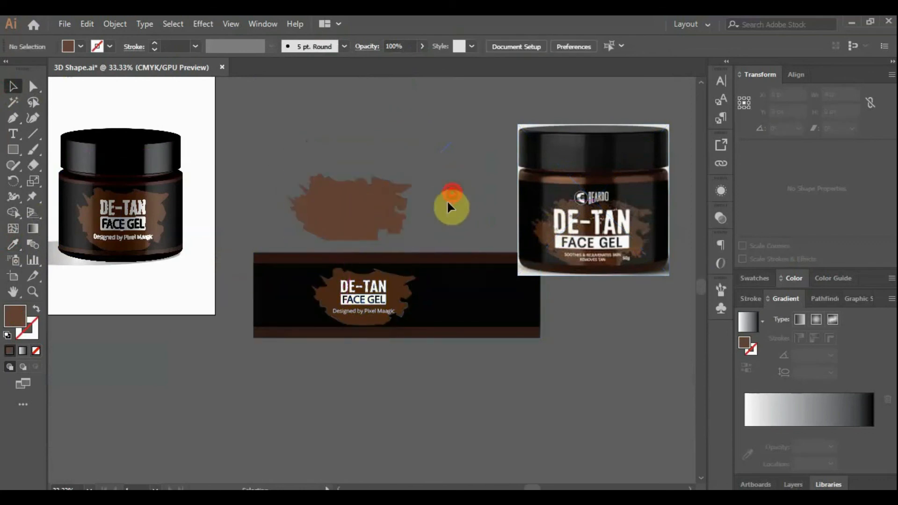
Step: Select the label artwork and examine its entry among the document's symbols
click(360, 303)
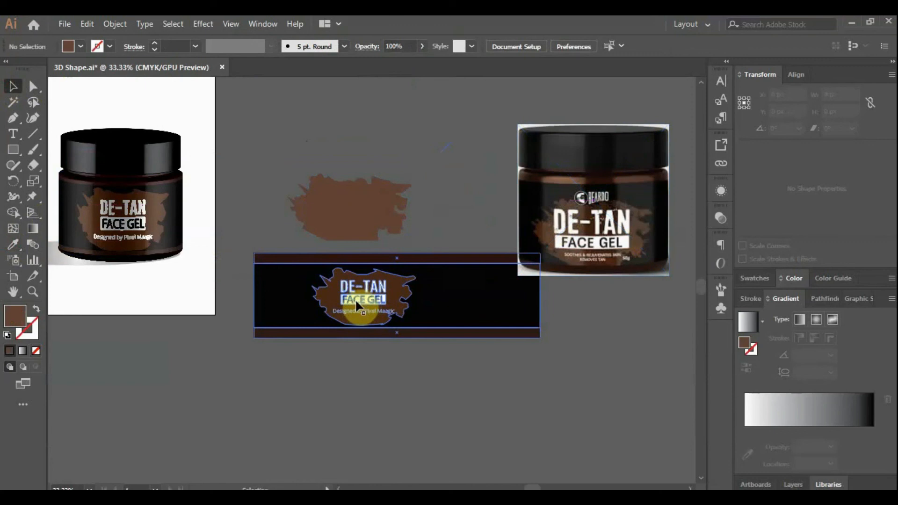
click(440, 196)
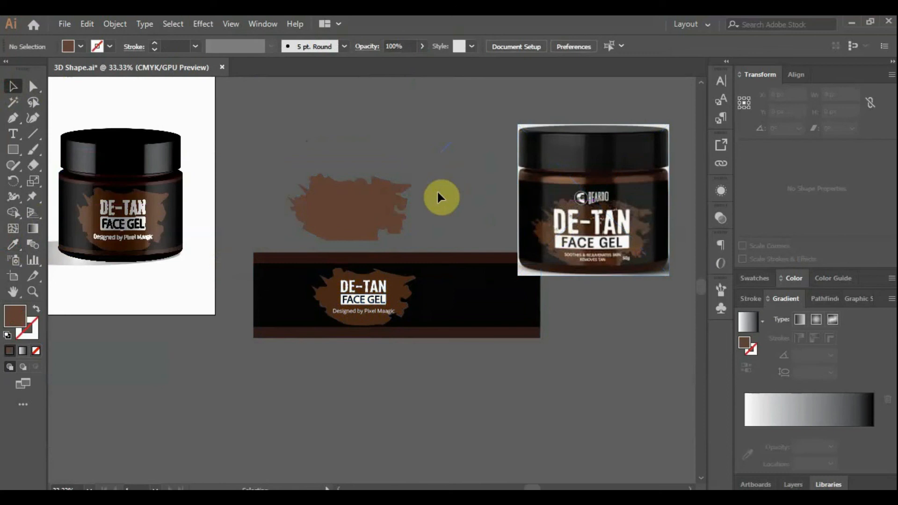
click(431, 283)
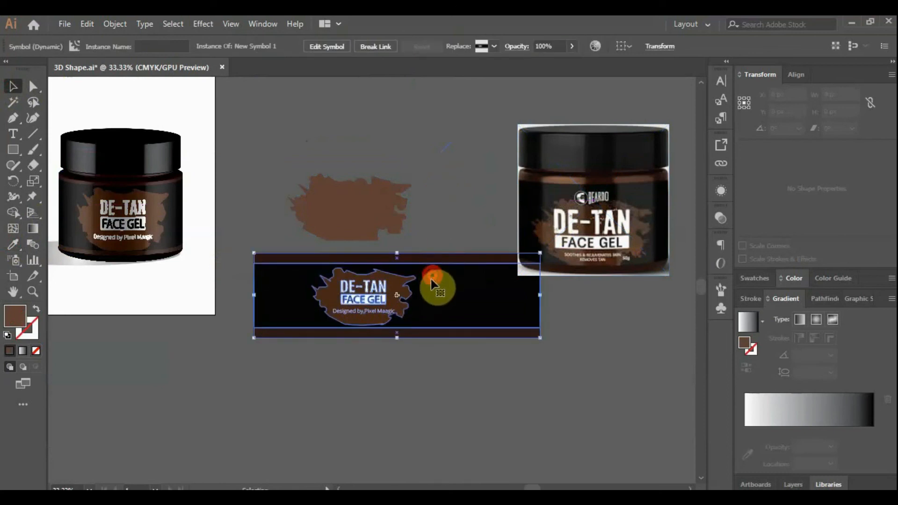
click(441, 227)
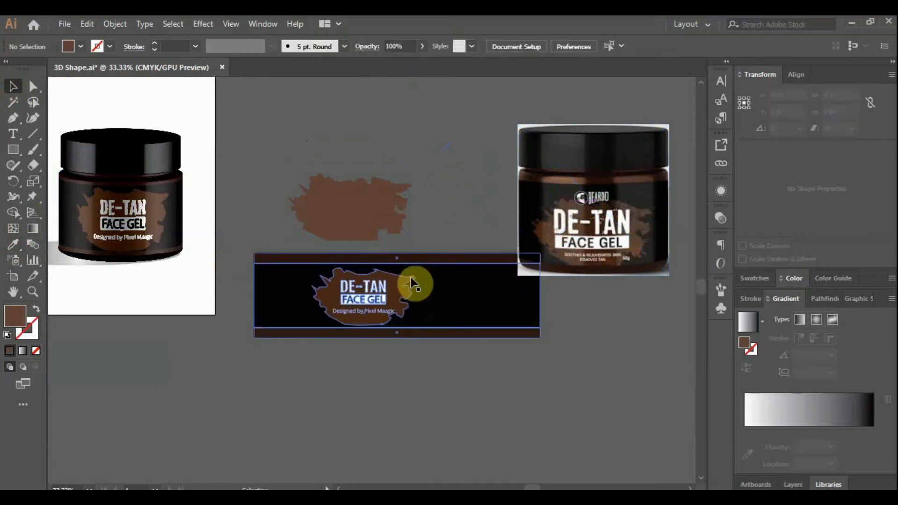
click(427, 282)
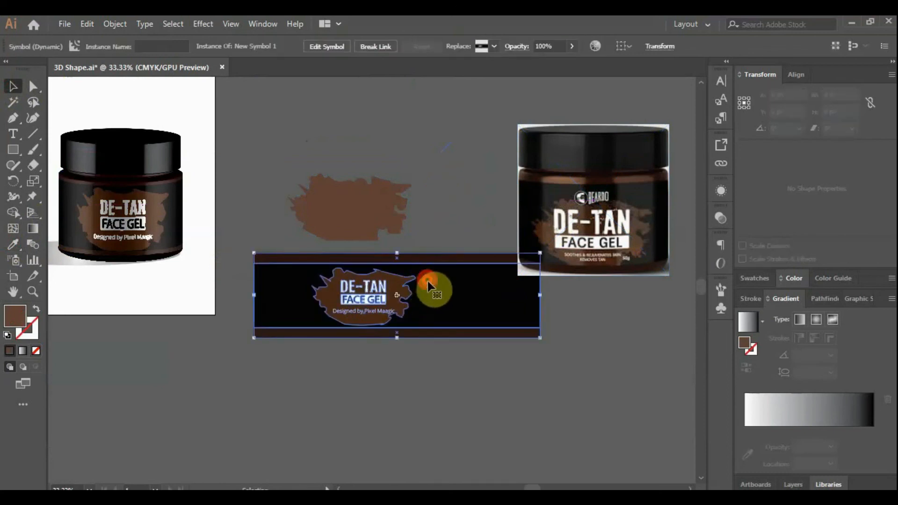
click(720, 308)
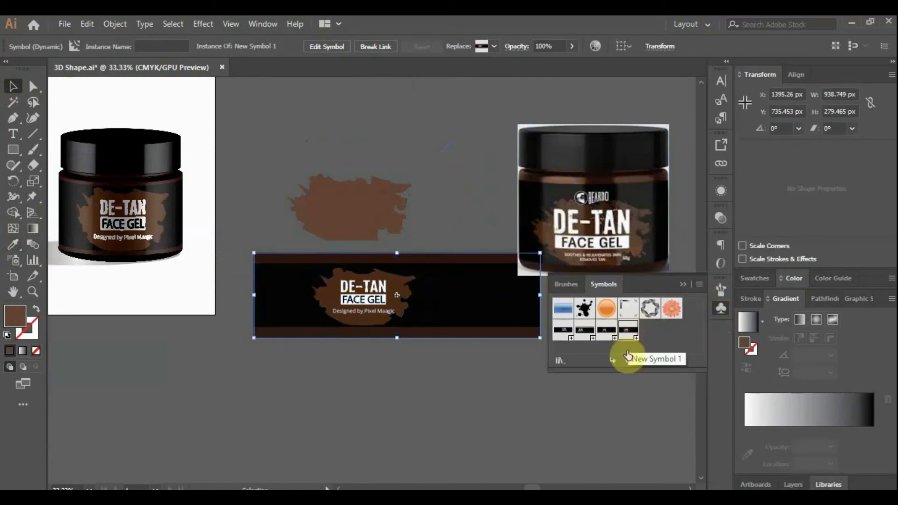
click(628, 391)
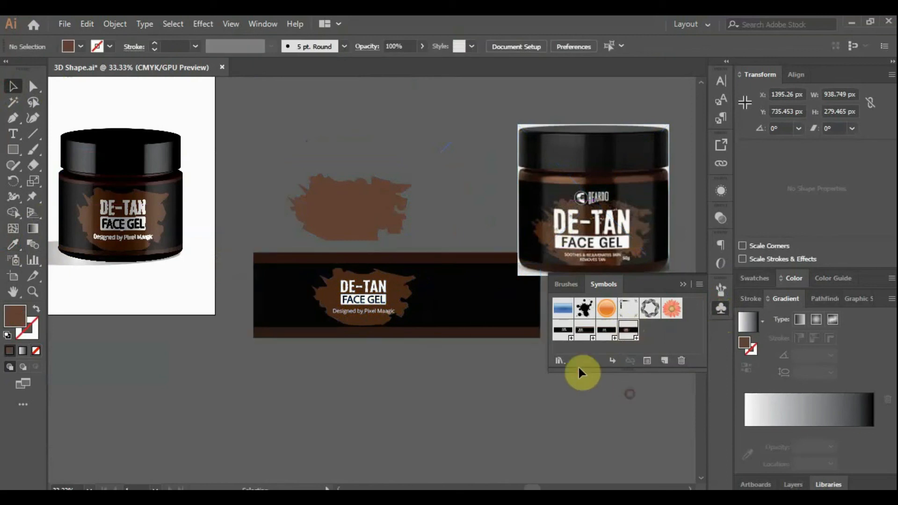
click(683, 283)
Step: Review the label artwork mapped on surface 1 of 6 in the jar body's 3D Revolve effect, keeping its placement
click(68, 193)
key(shift+F6)
key(ctrl+shift+a)
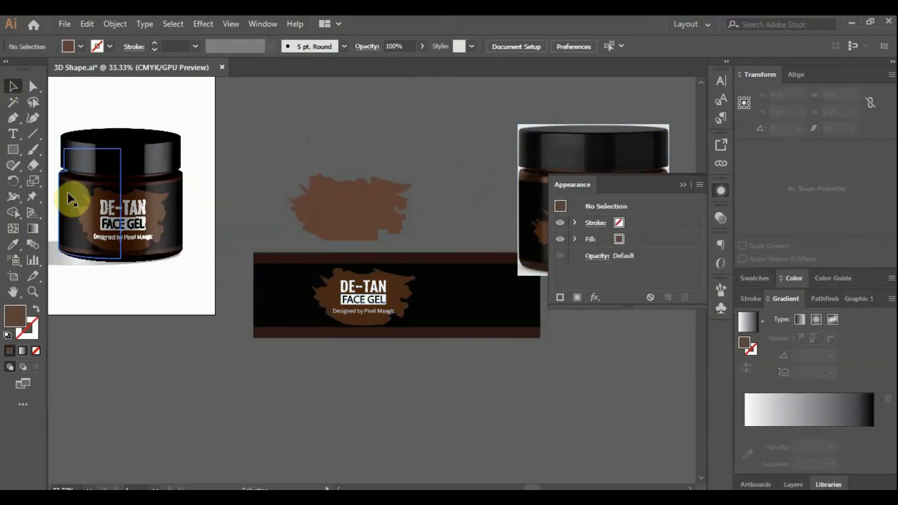
click(95, 196)
click(604, 255)
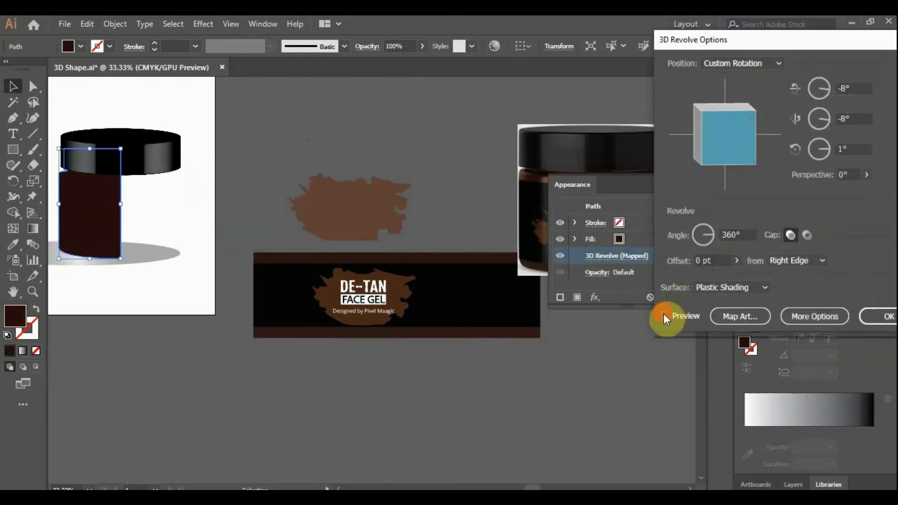
click(744, 317)
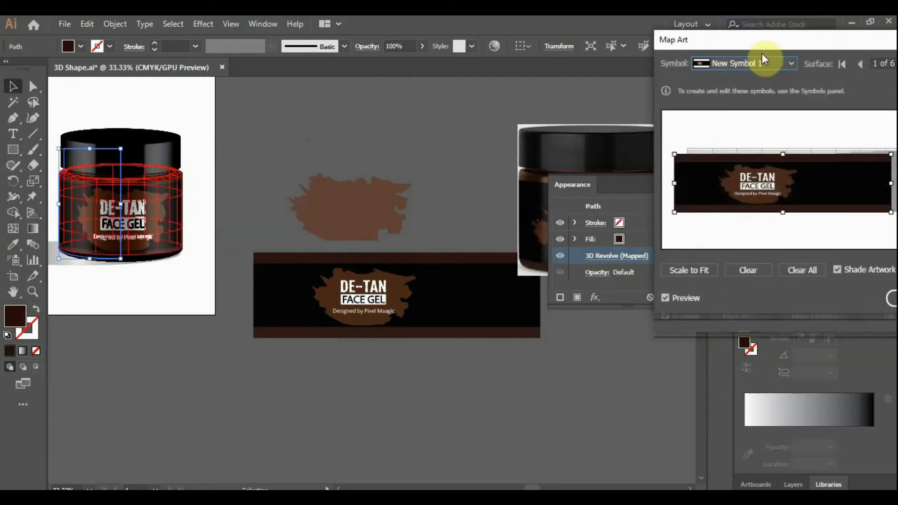
drag(746, 43, 424, 51)
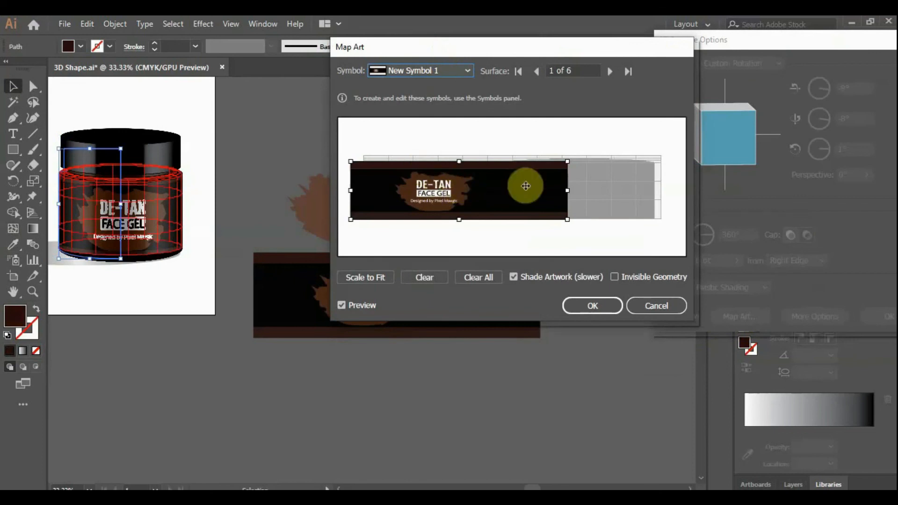
drag(482, 48, 479, 28)
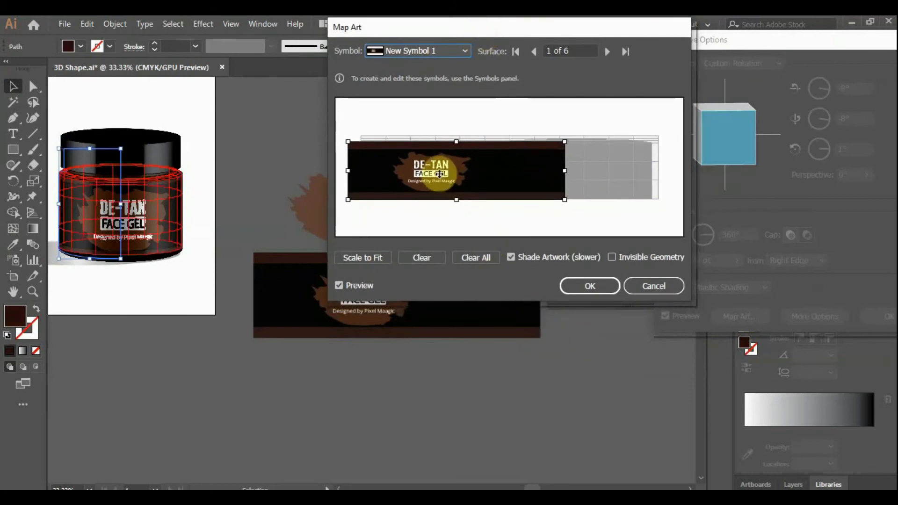
click(590, 286)
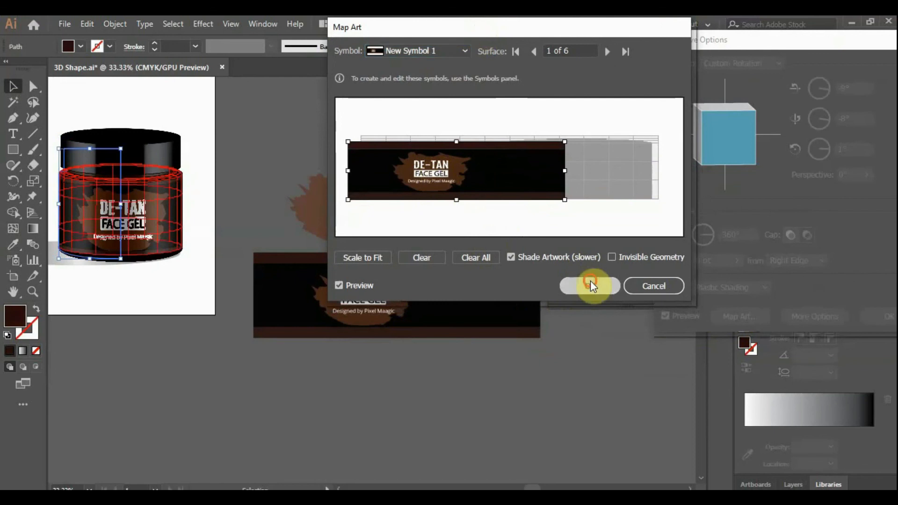
click(883, 321)
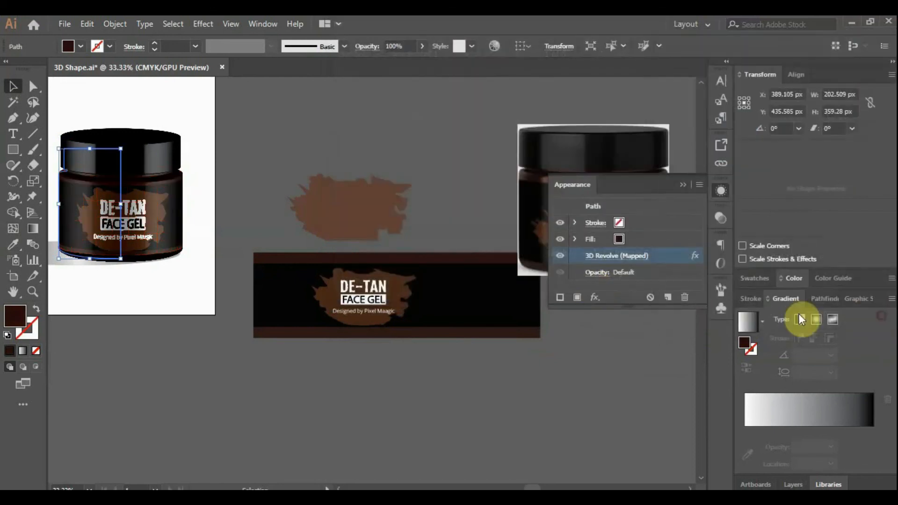
click(680, 182)
click(368, 126)
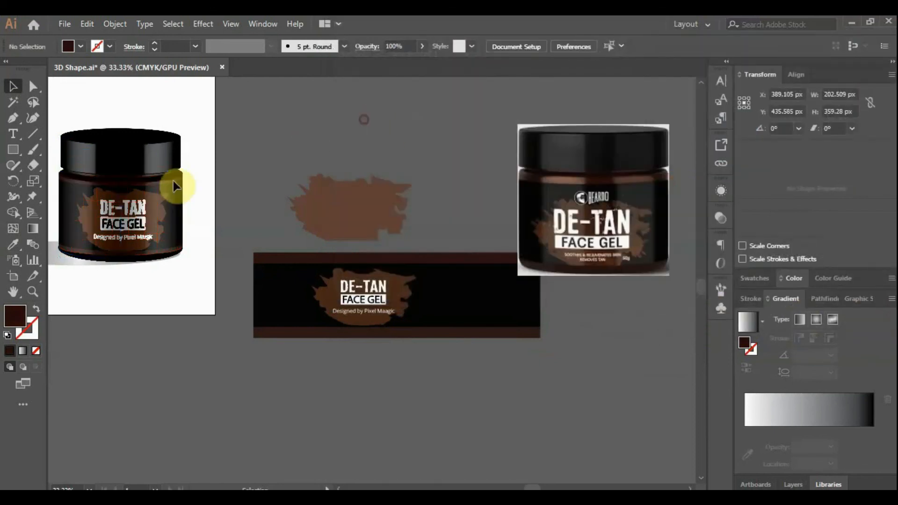
click(593, 246)
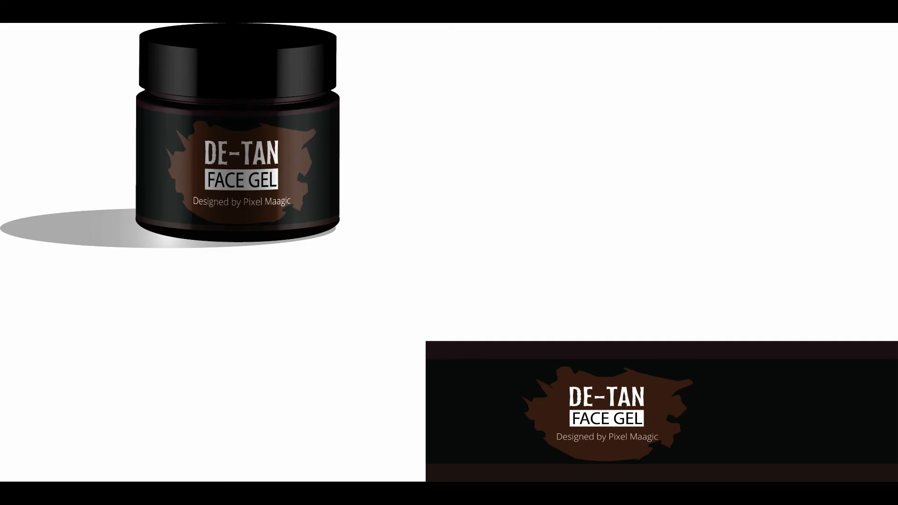